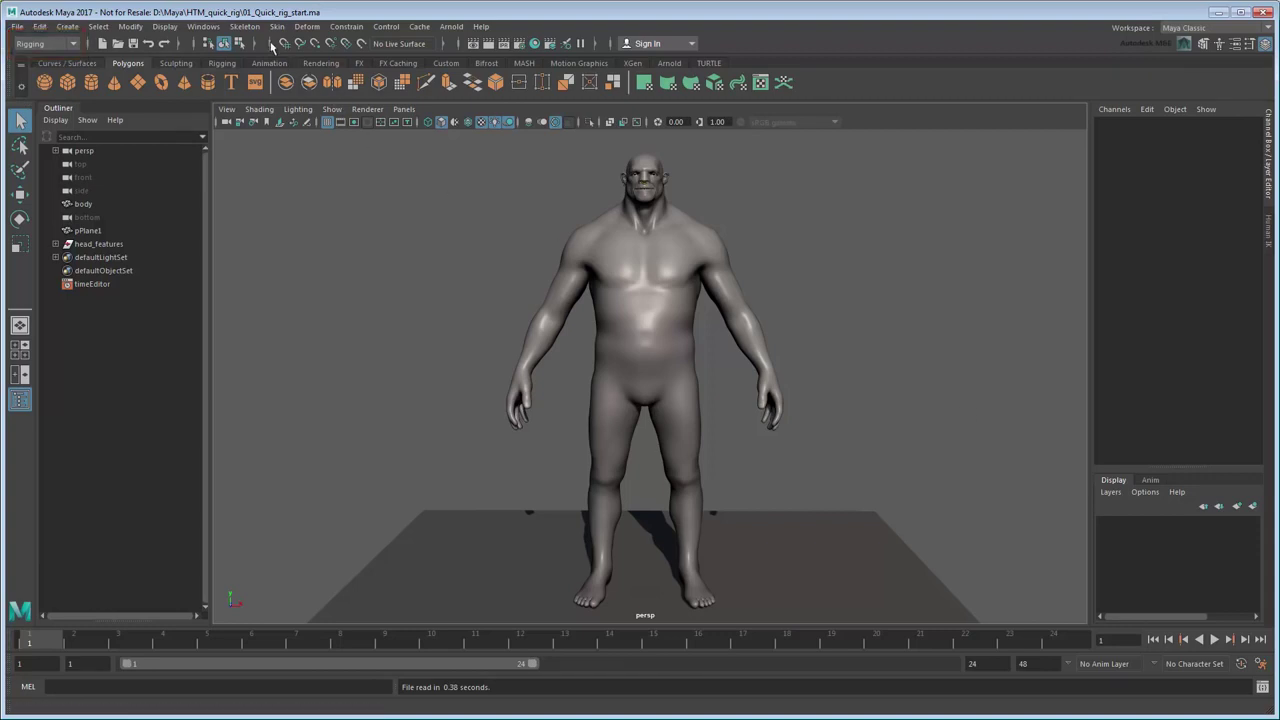
Auto-rig the body mesh with the Quick Rig tool's one-click mode and close the tool.
{"action": "left_click", "coordinate": [244, 26]}
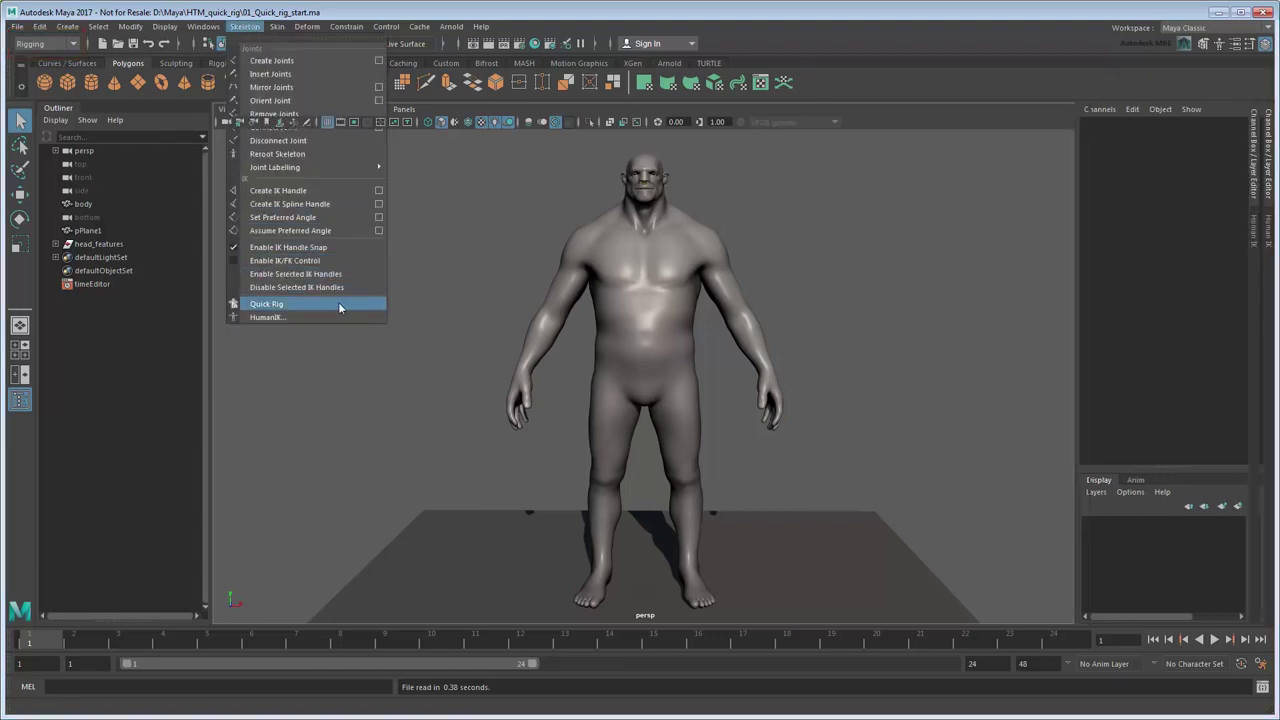
{"action": "left_click", "coordinate": [338, 304]}
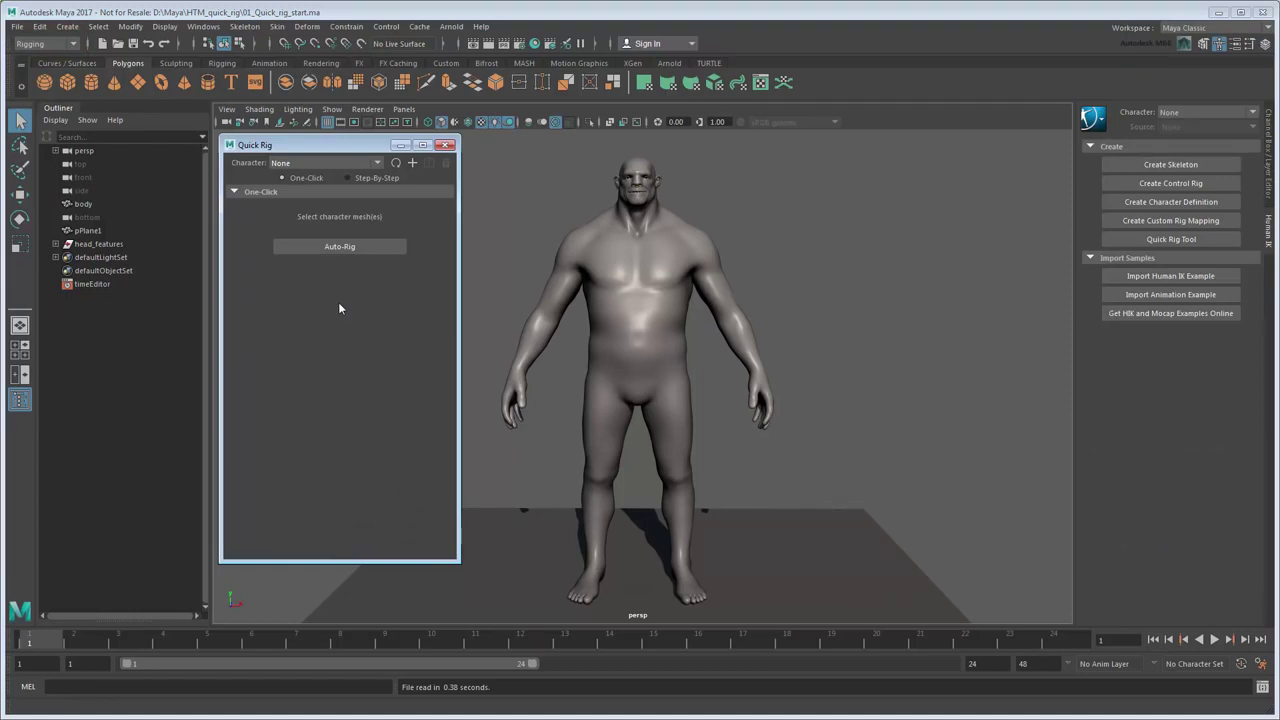
{"action": "left_click", "coordinate": [631, 334]}
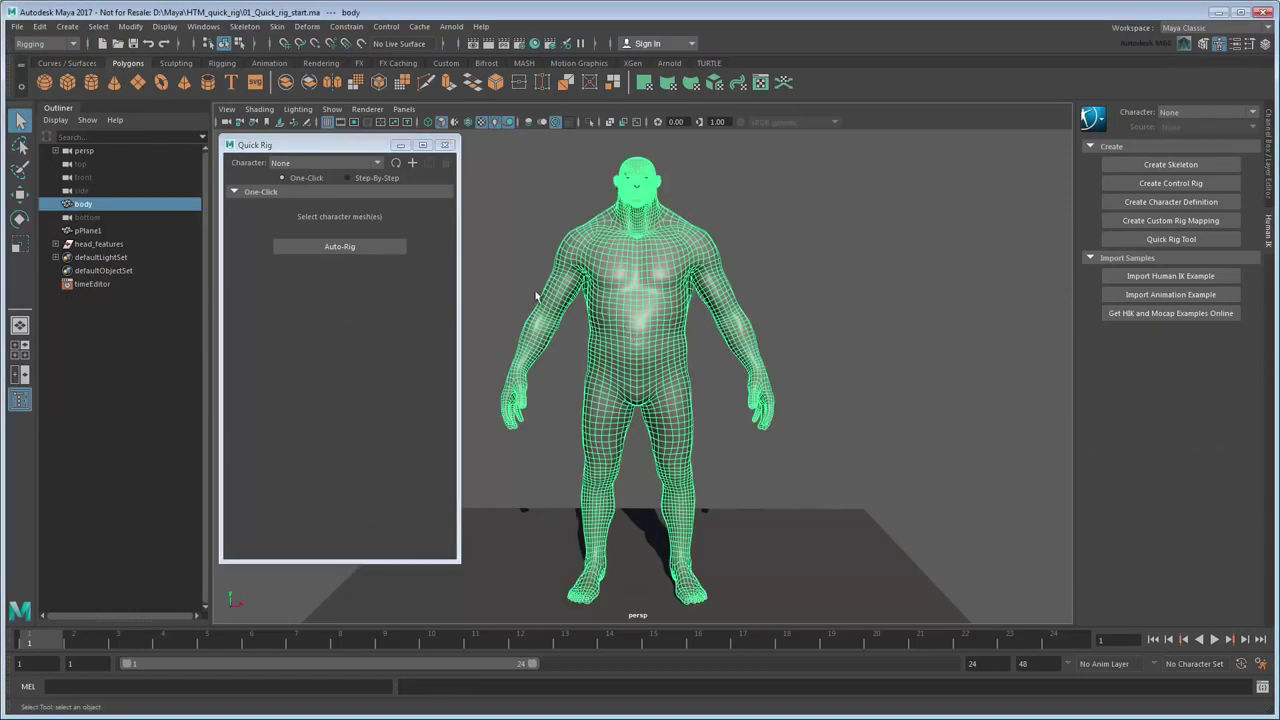
{"action": "left_click", "coordinate": [366, 248]}
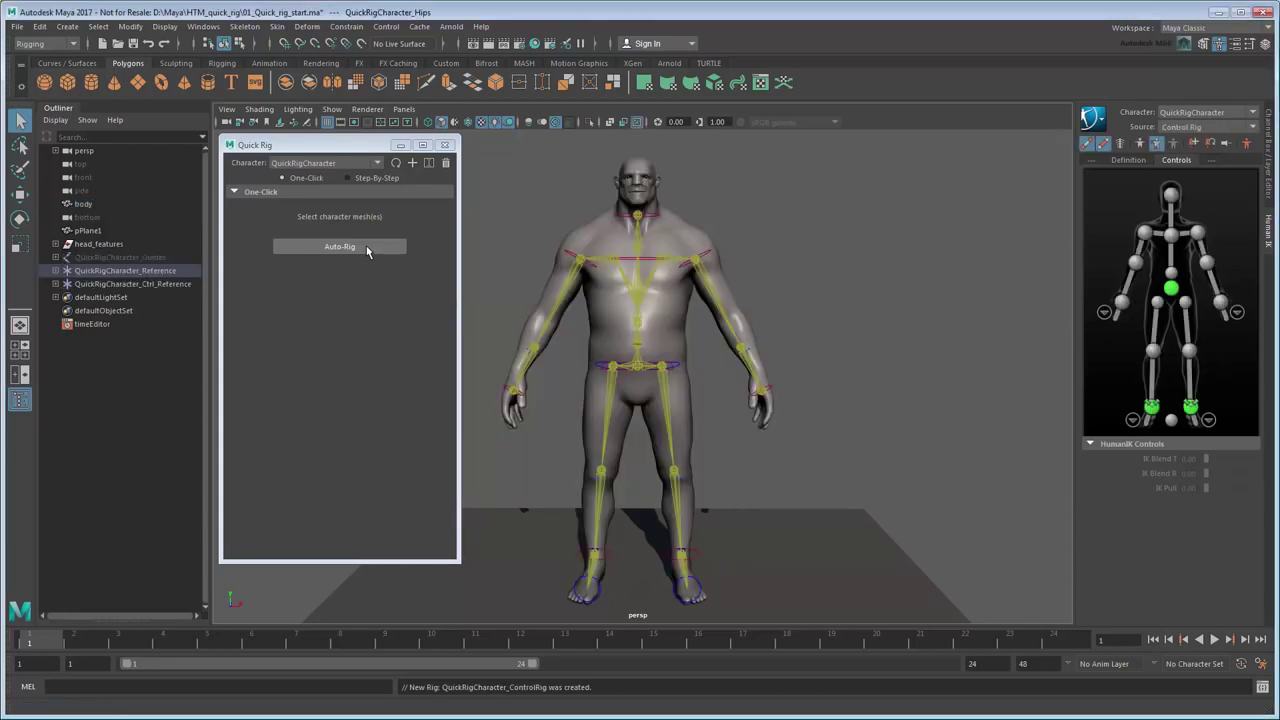
{"action": "left_click", "coordinate": [445, 145]}
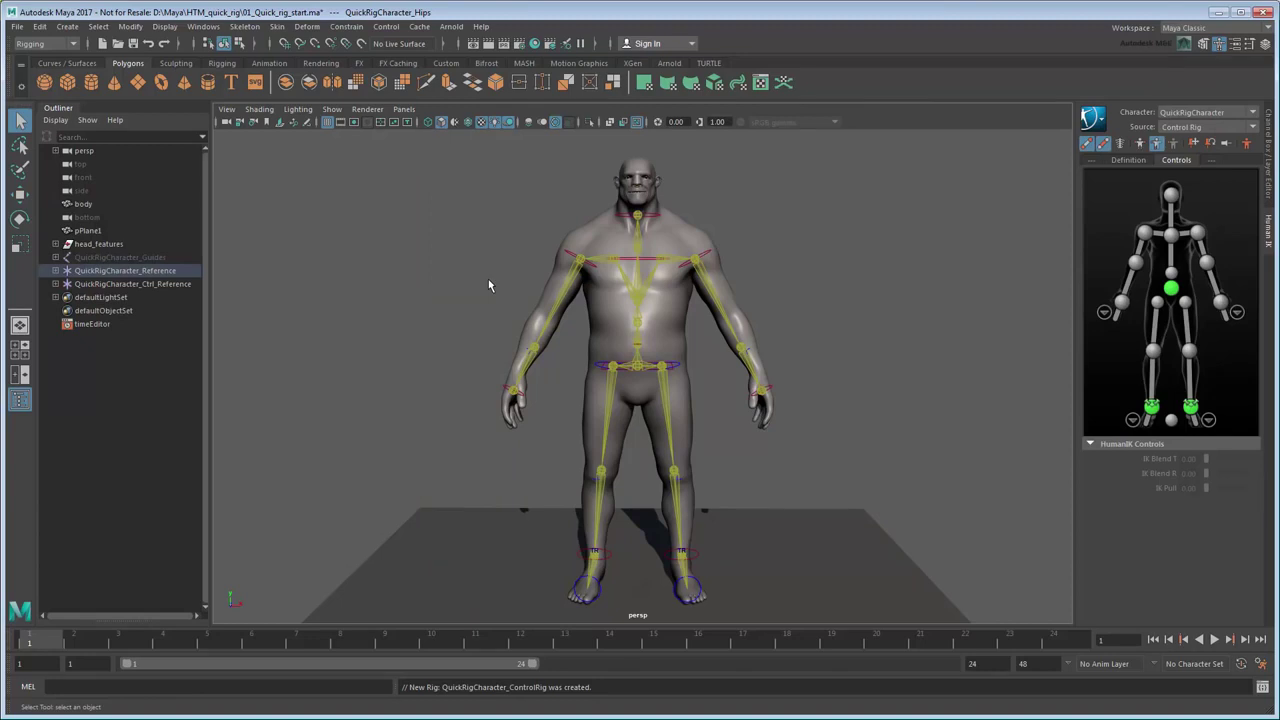
Move the left hand effector up in front of the face to test the arm's IK.
{"action": "left_click_drag", "start_coordinate": [512, 292], "coordinate": [550, 326], "text": "alt"}
{"action": "middle_click_drag", "start_coordinate": [550, 323], "coordinate": [521, 363], "text": "alt"}
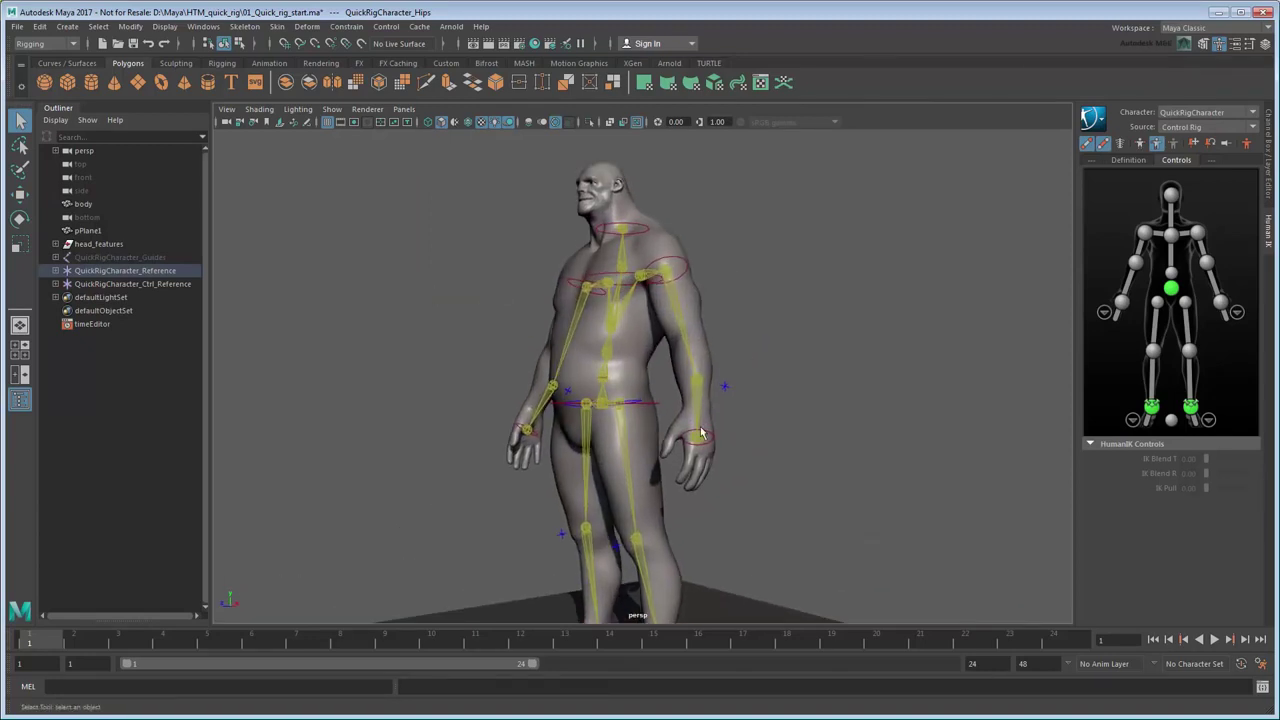
{"action": "left_click", "coordinate": [709, 433]}
{"action": "key", "text": "w"}
{"action": "left_click_drag", "start_coordinate": [697, 437], "coordinate": [533, 220]}
Rotate the left shoulder effector so the upper arm swings out sideways with the forearm raised.
{"action": "left_click", "coordinate": [666, 272]}
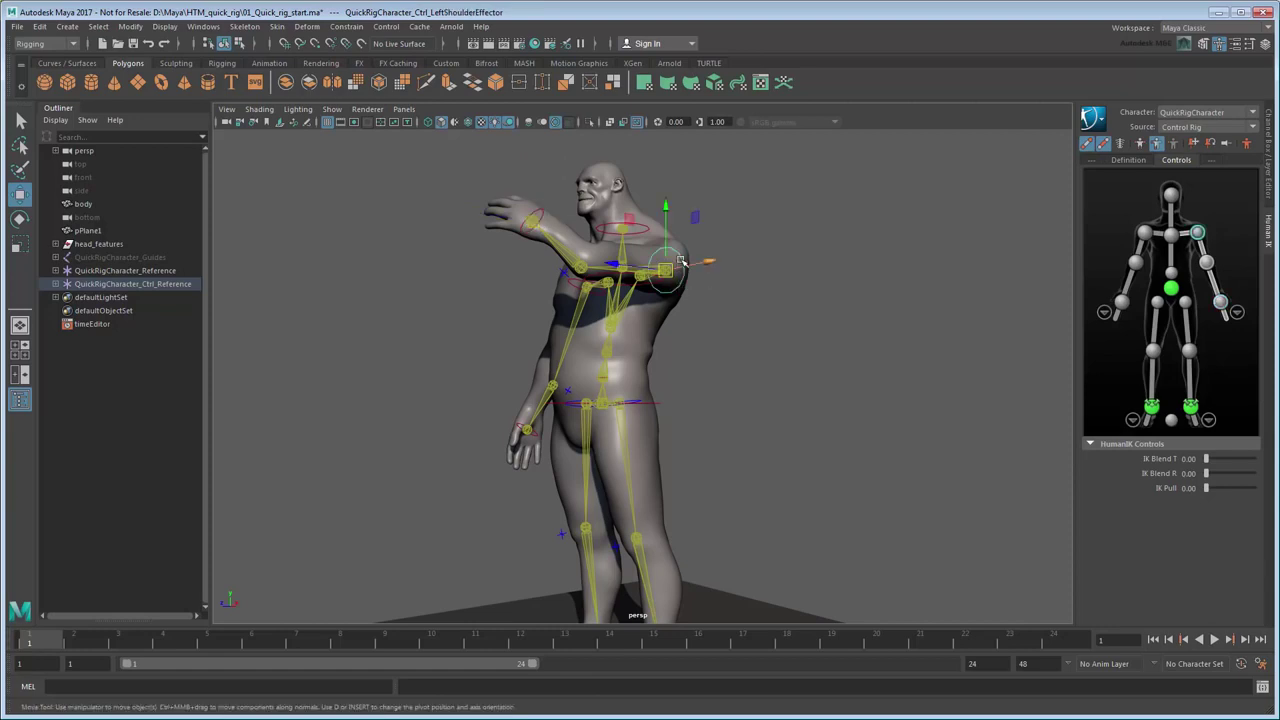
{"action": "key", "text": "e"}
{"action": "left_click_drag", "start_coordinate": [712, 302], "coordinate": [711, 283]}
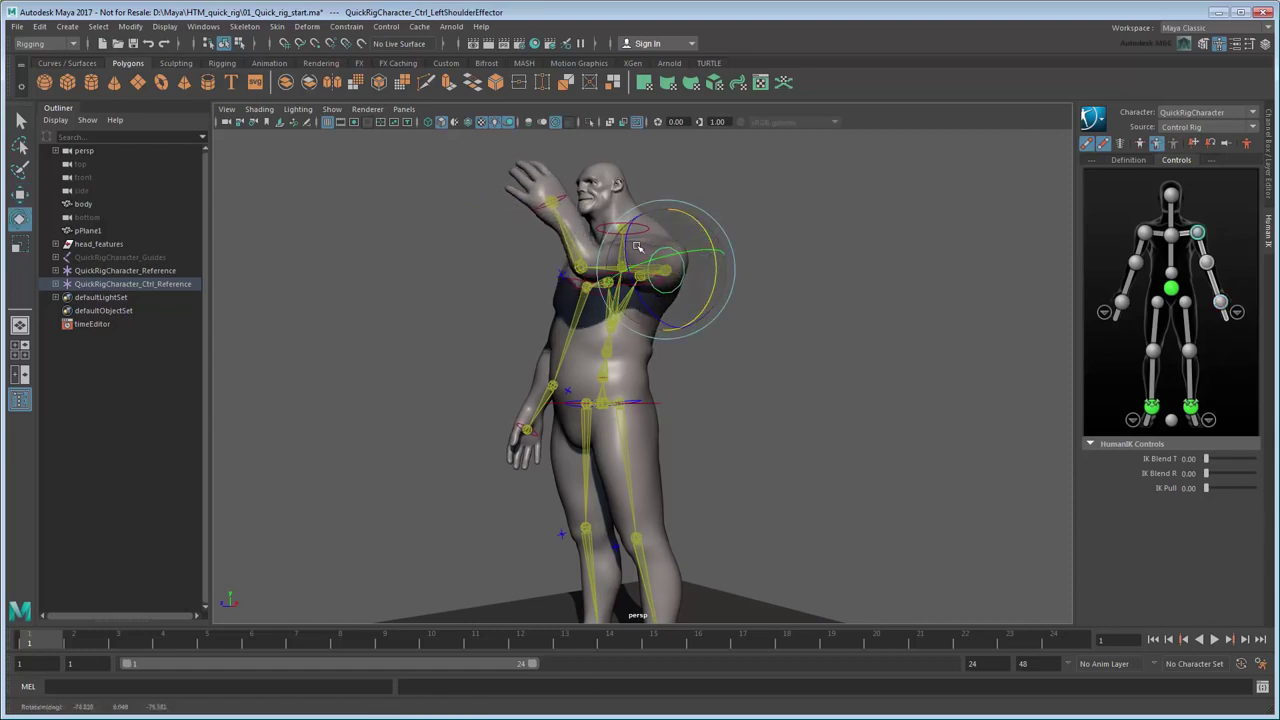
{"action": "left_click_drag", "start_coordinate": [628, 254], "coordinate": [735, 300]}
{"action": "middle_click_drag", "start_coordinate": [735, 300], "coordinate": [690, 385], "text": "alt"}
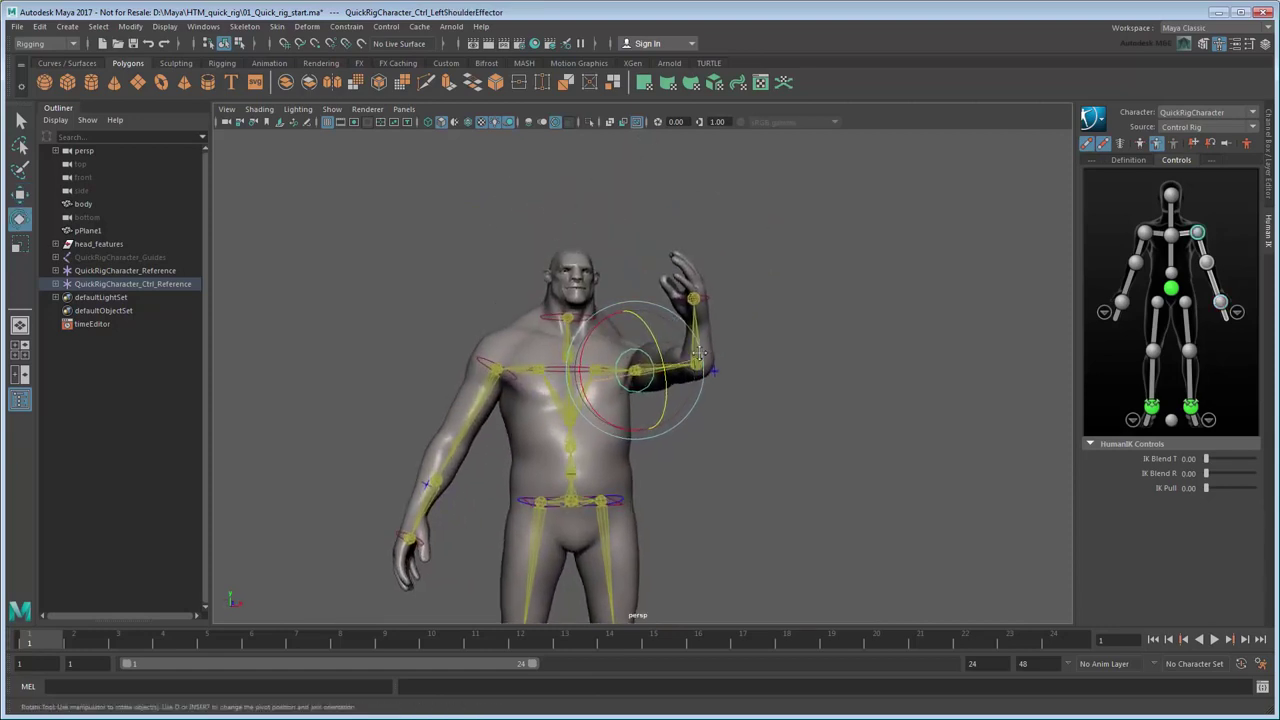
{"action": "right_click_drag", "start_coordinate": [690, 385], "coordinate": [780, 410], "text": "alt"}
{"action": "left_click_drag", "start_coordinate": [785, 412], "coordinate": [769, 419], "text": "alt"}
Rotate the left wrist effector to bend the hand inward and examine the wrist and elbow deformation.
{"action": "key", "text": "q"}
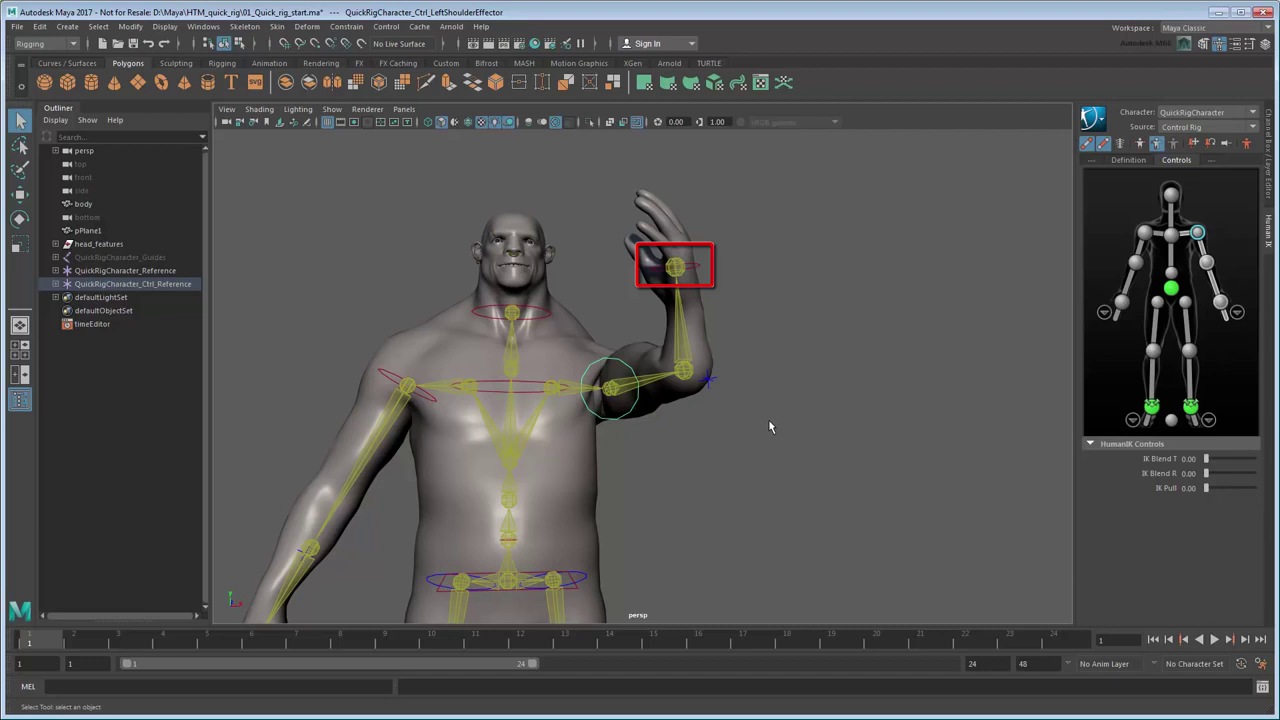
{"action": "left_click", "coordinate": [699, 267]}
{"action": "key", "text": "e"}
{"action": "left_click_drag", "start_coordinate": [688, 283], "coordinate": [622, 295]}
{"action": "left_click", "coordinate": [855, 360]}
{"action": "left_click_drag", "start_coordinate": [855, 360], "coordinate": [803, 364], "text": "alt"}
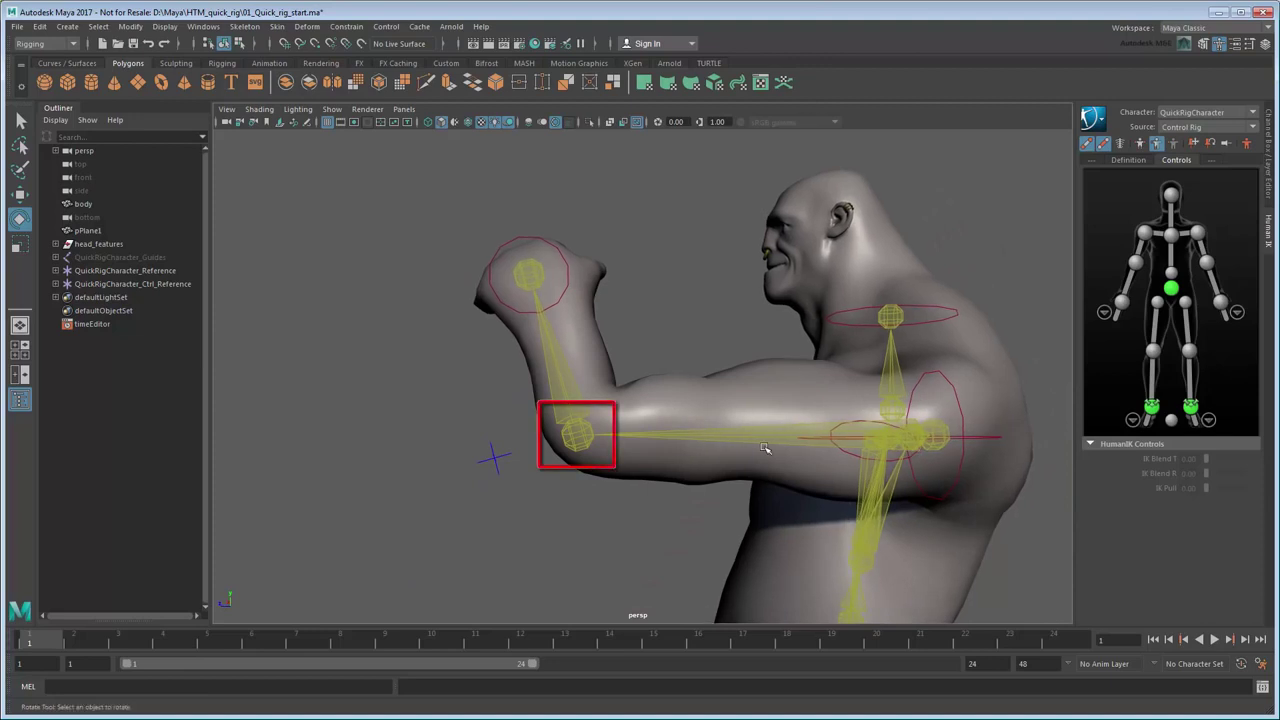
{"action": "left_click_drag", "start_coordinate": [764, 448], "coordinate": [839, 347], "text": "alt"}
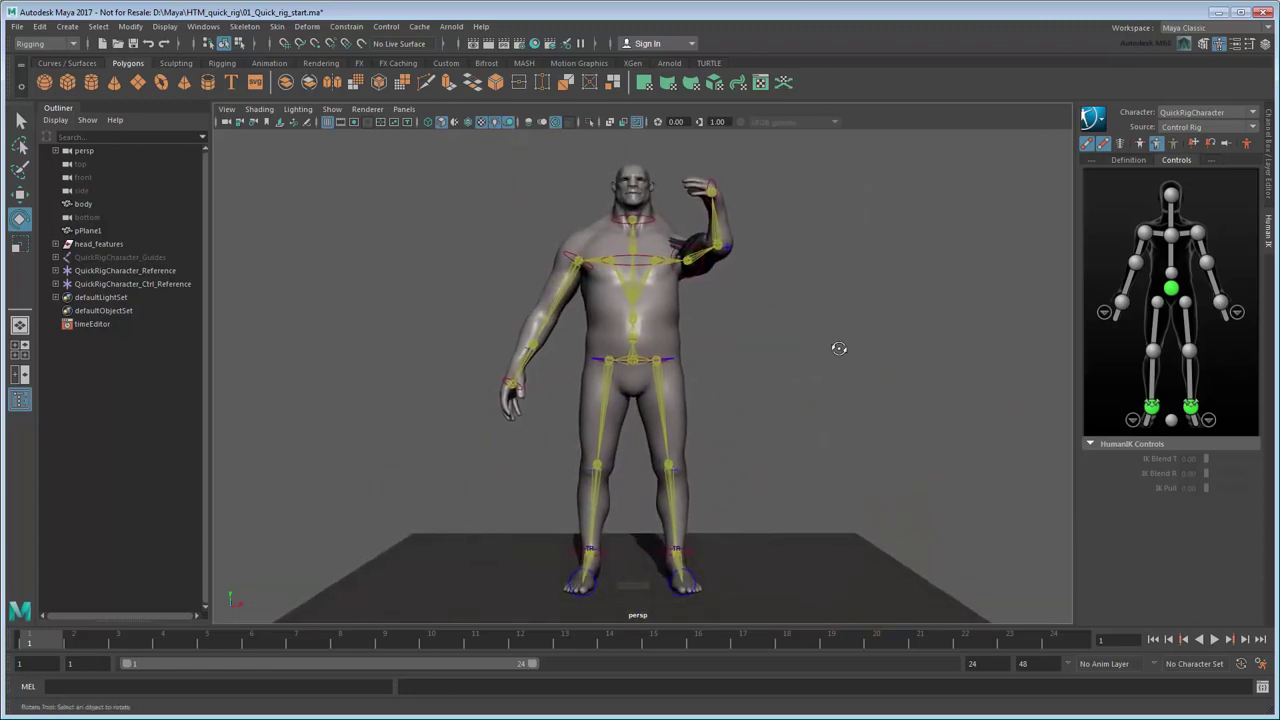
Reopen Quick Rig and delete the QuickRigCharacter rig, confirming the deletion.
{"action": "left_click", "coordinate": [252, 31]}
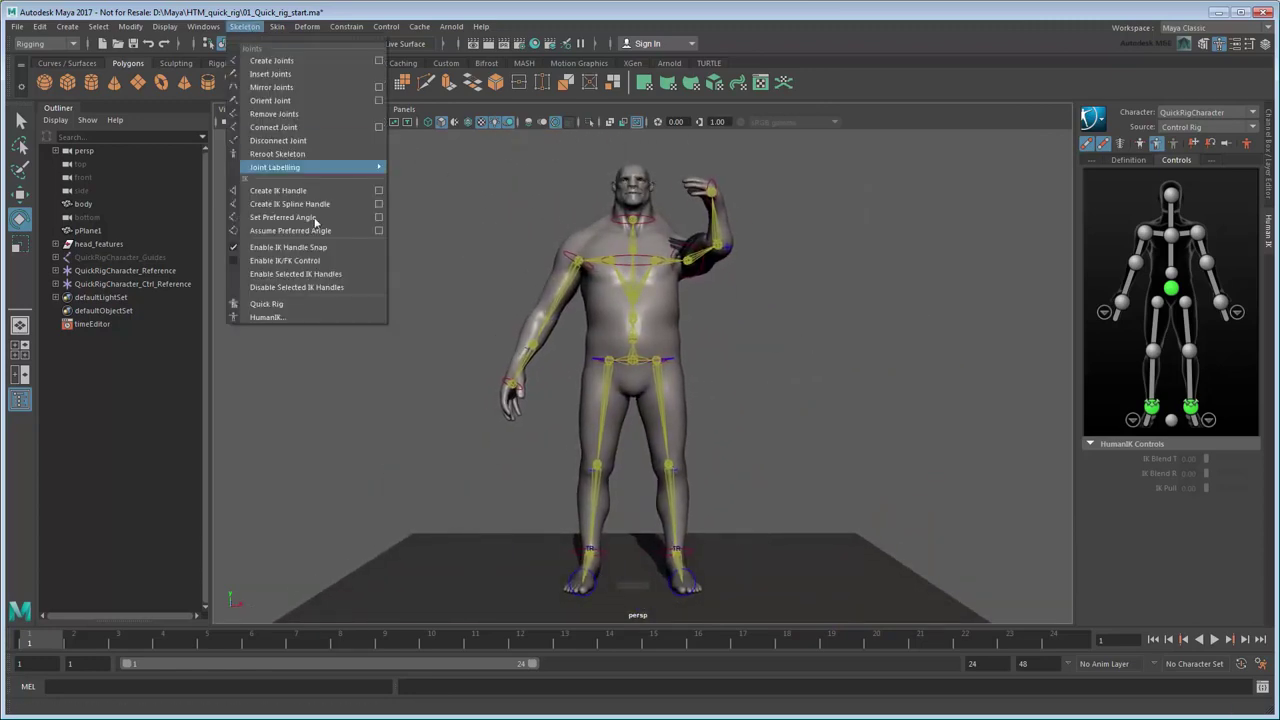
{"action": "left_click", "coordinate": [345, 304]}
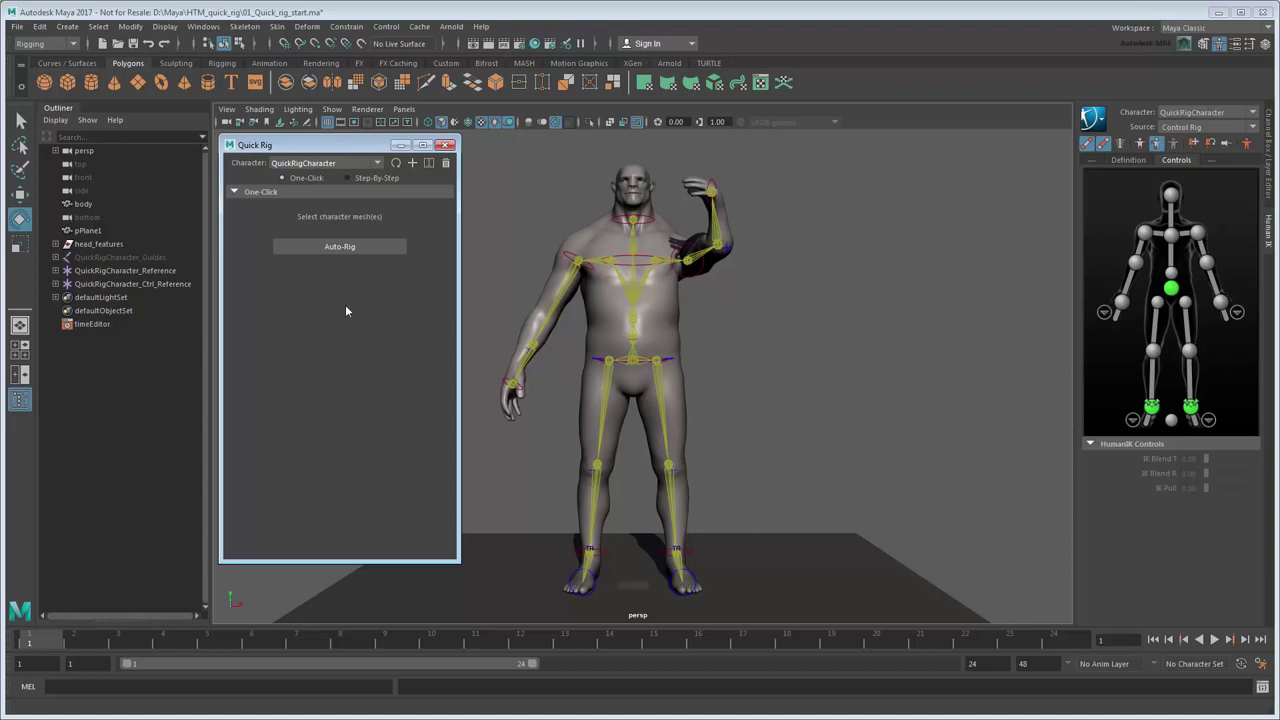
{"action": "left_click", "coordinate": [446, 162]}
{"action": "left_click", "coordinate": [612, 422]}
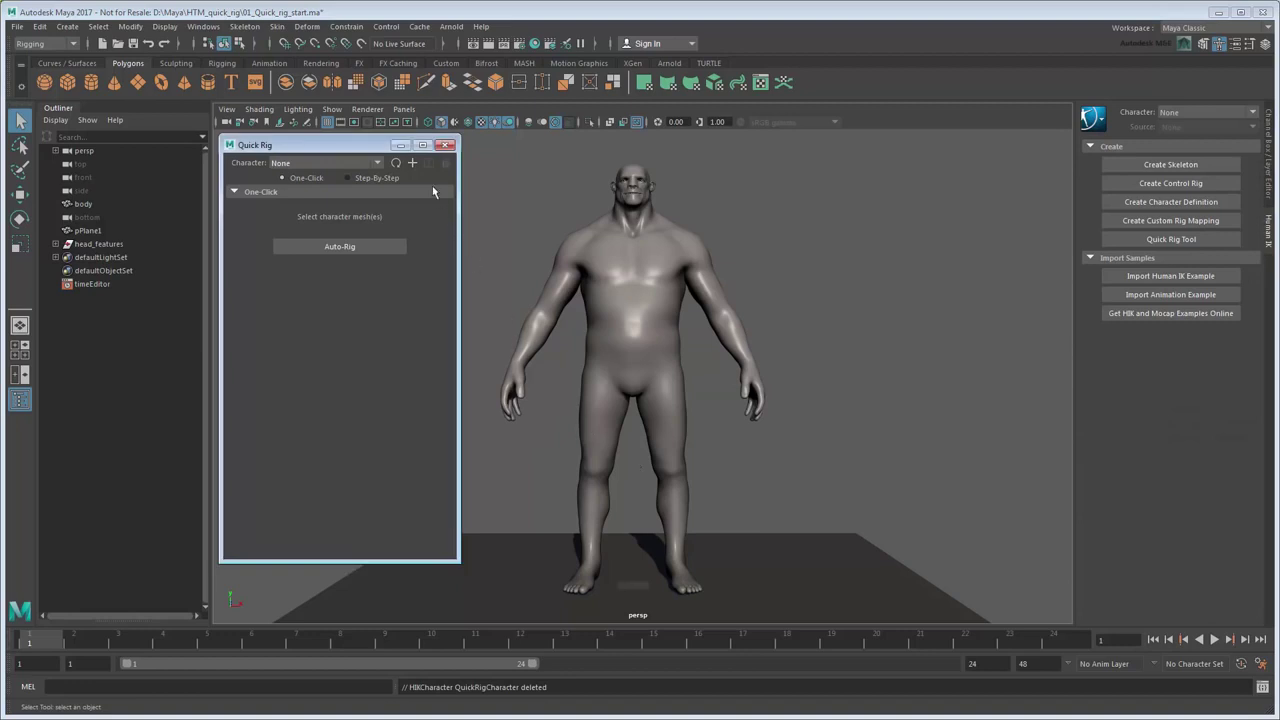
Create a new Quick Rig character in Step-By-Step mode and add the body mesh as its geometry.
{"action": "left_click", "coordinate": [414, 163]}
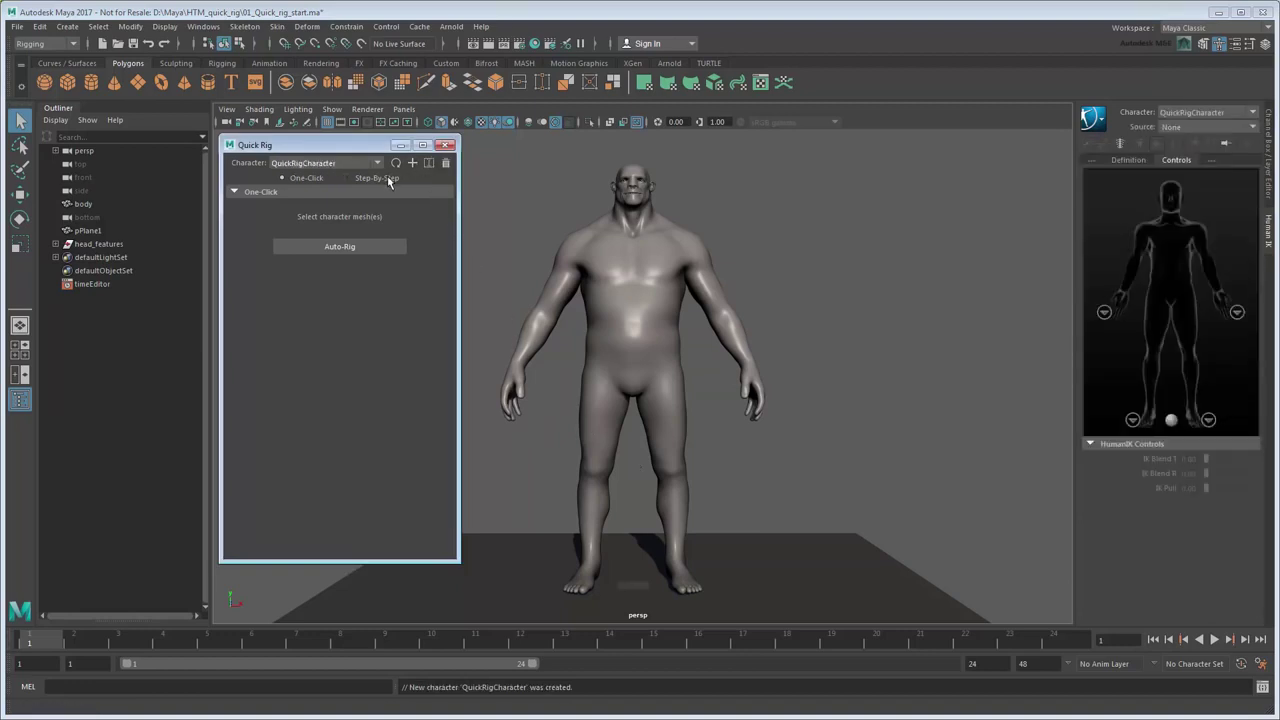
{"action": "left_click", "coordinate": [380, 178]}
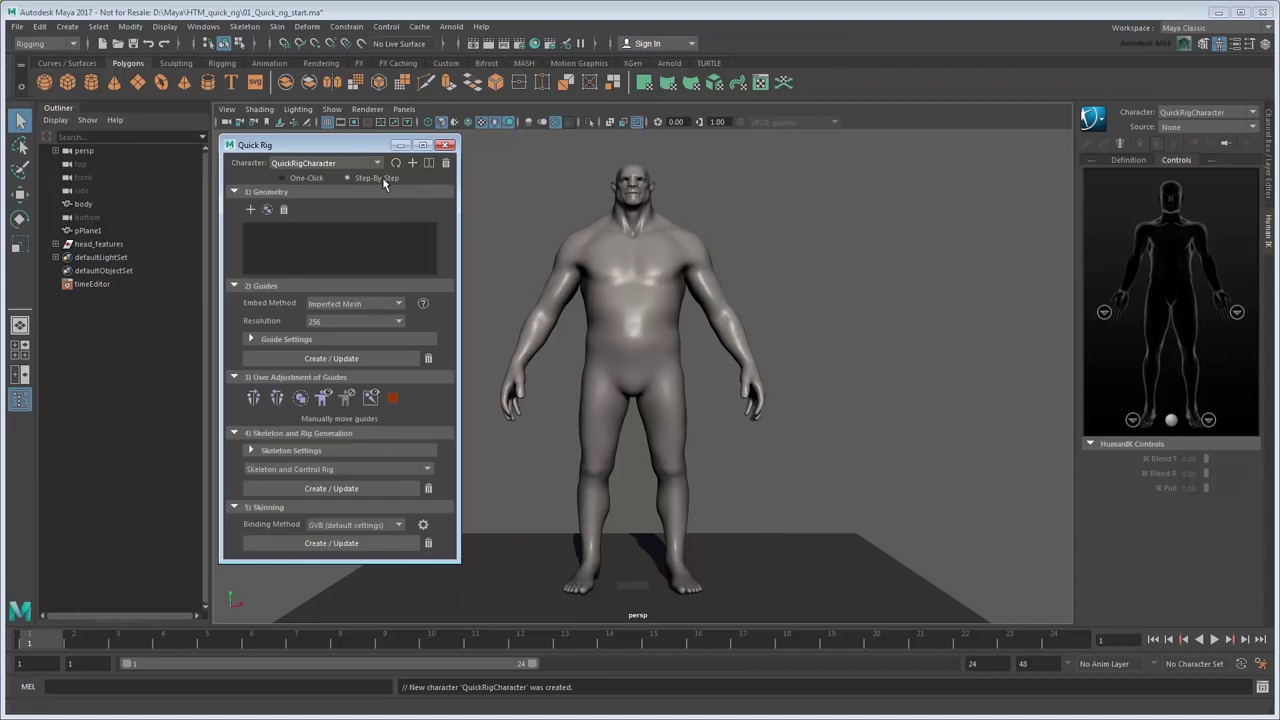
{"action": "left_click", "coordinate": [614, 304]}
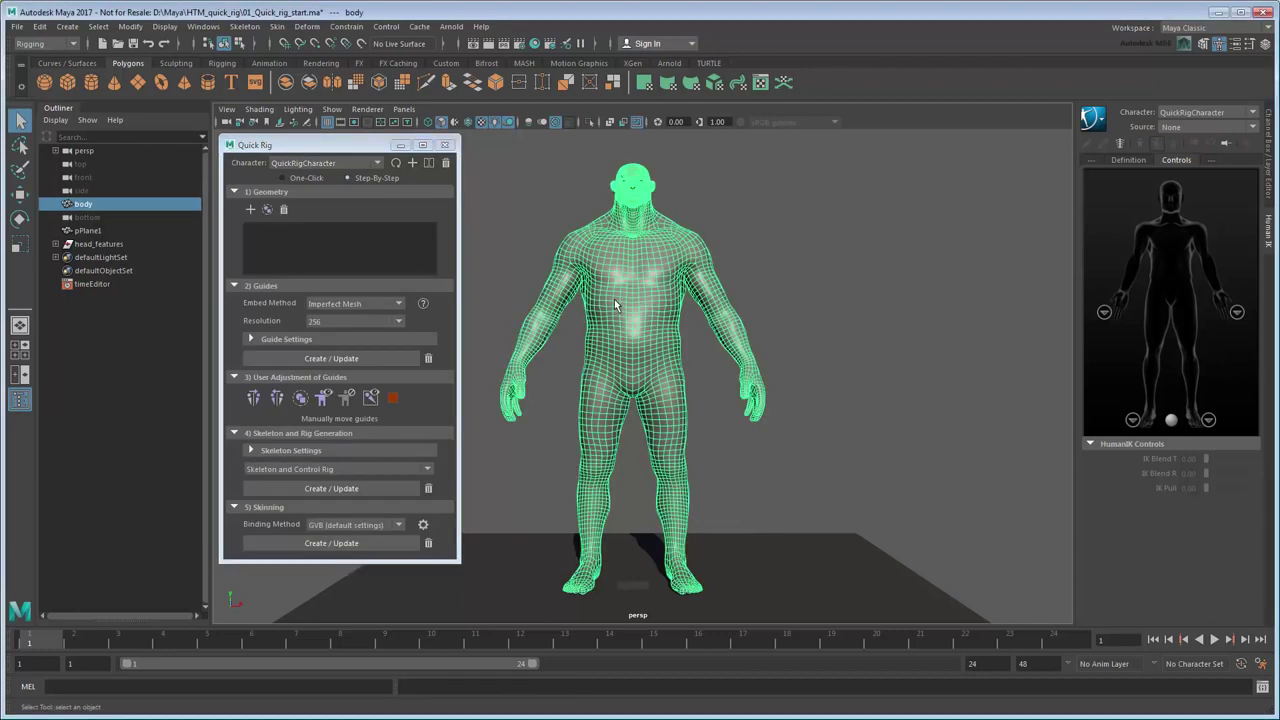
{"action": "left_click", "coordinate": [250, 210]}
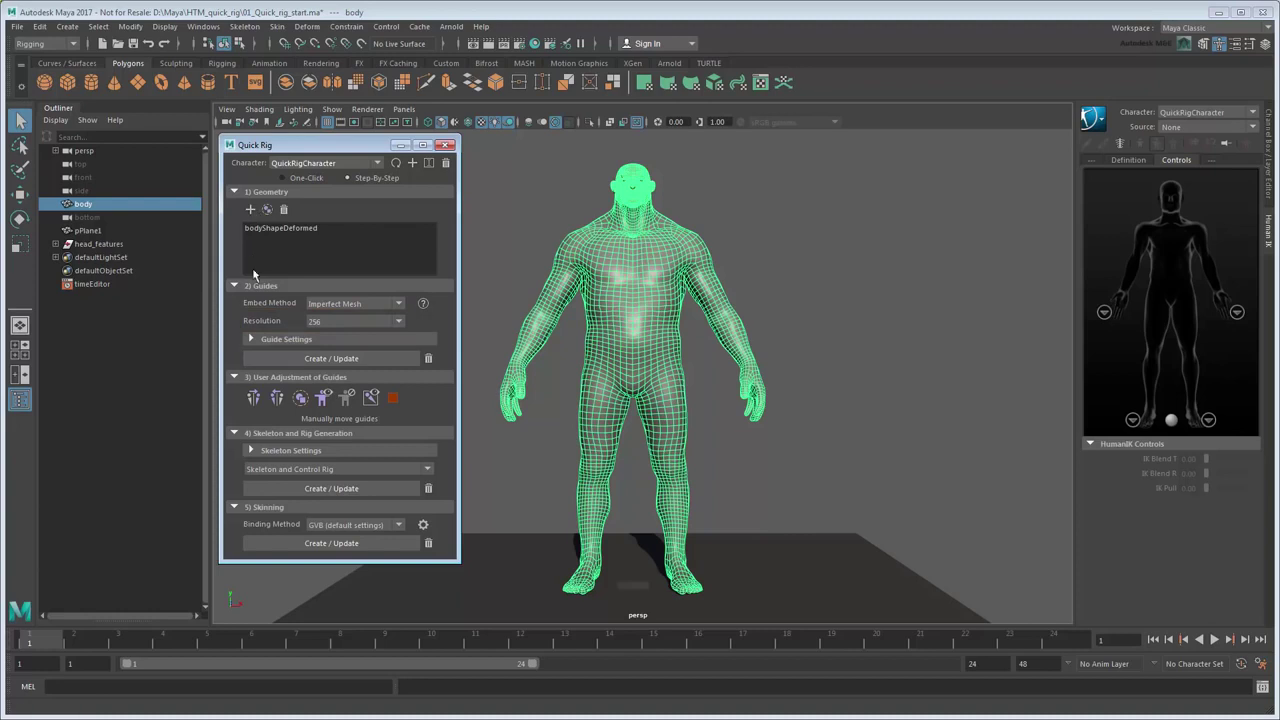
Review the guide settings and generate the joint guides for the body mesh with the default options.
{"action": "left_click", "coordinate": [275, 340]}
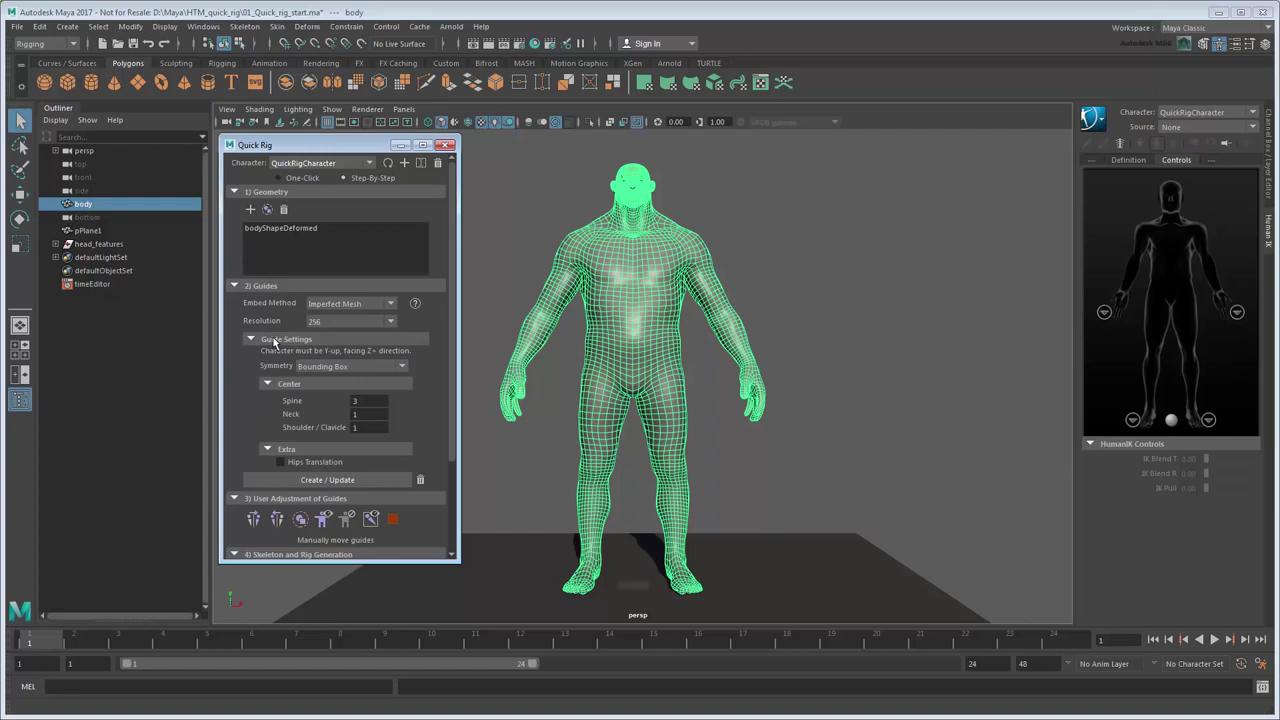
{"action": "left_click", "coordinate": [273, 340]}
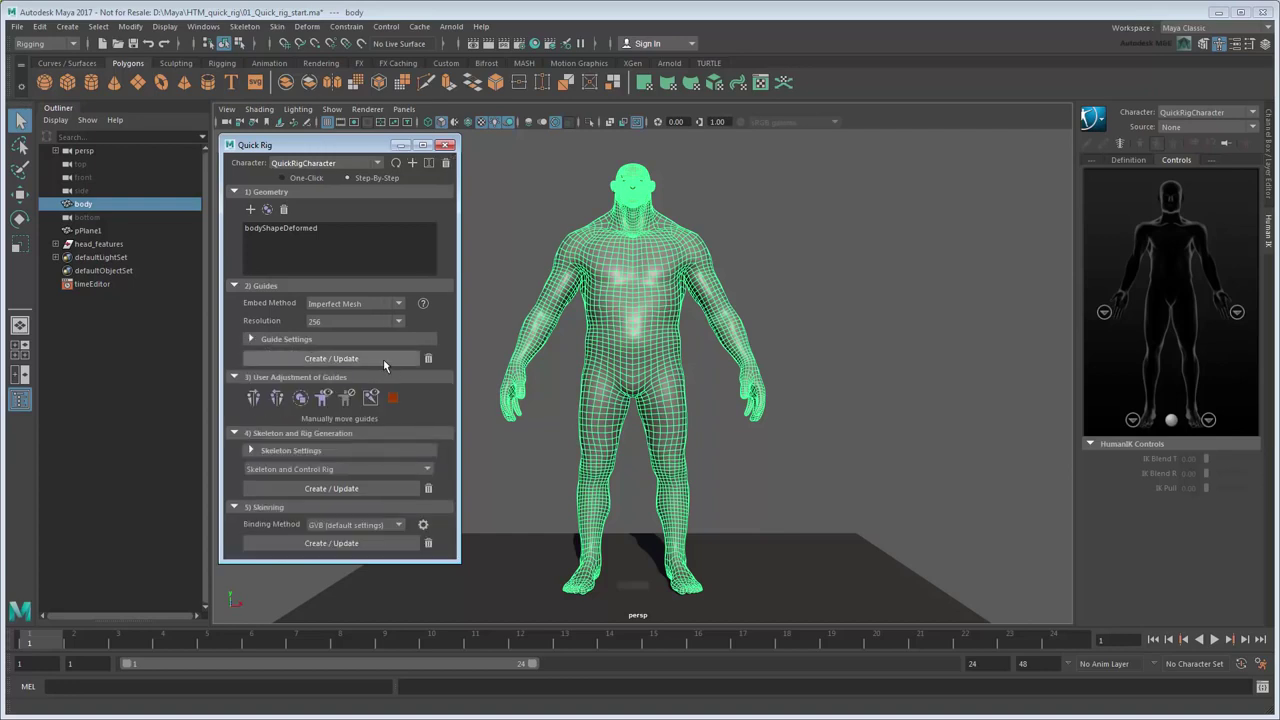
{"action": "left_click", "coordinate": [383, 359]}
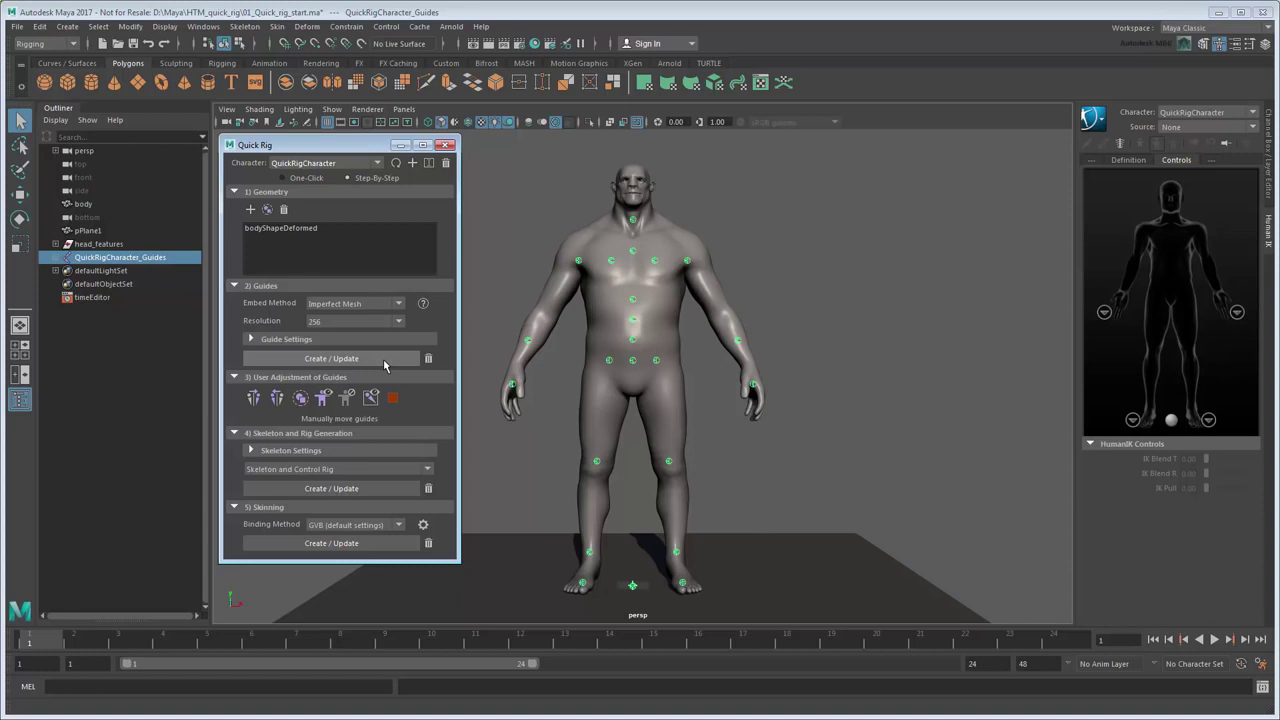
In a four-view layout, move the LeftHand guide up to the wrist and centre it in the front and side views.
{"action": "scroll", "coordinate": [698, 413], "scroll_direction": "up", "scroll_amount": 4}
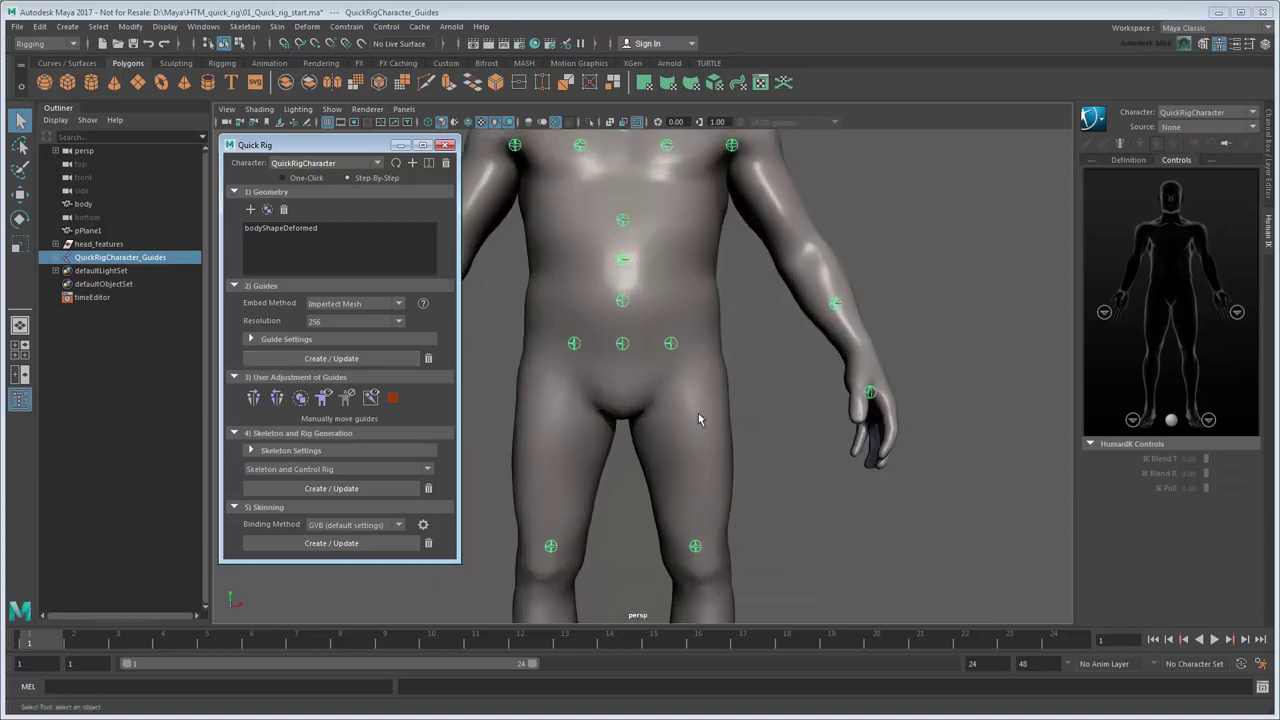
{"action": "scroll", "coordinate": [704, 393], "scroll_direction": "up", "scroll_amount": 3}
{"action": "middle_click_drag", "start_coordinate": [704, 393], "coordinate": [553, 328], "text": "alt"}
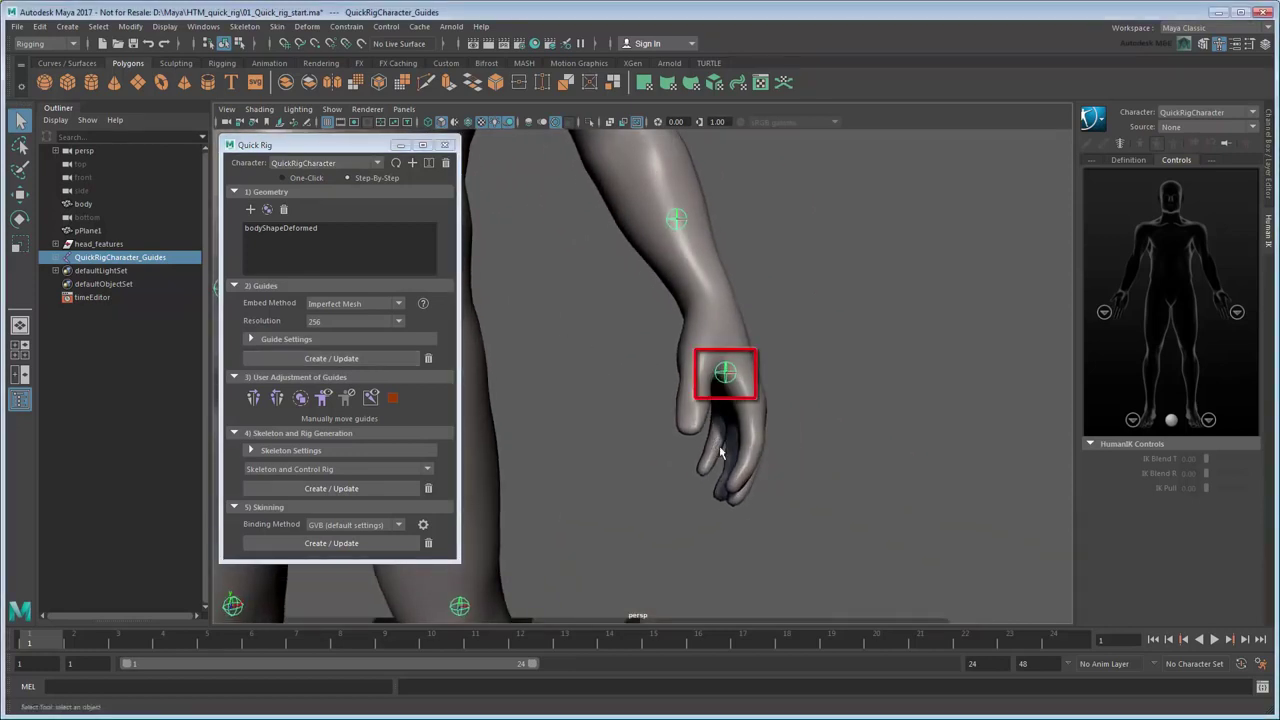
{"action": "left_click", "coordinate": [725, 374]}
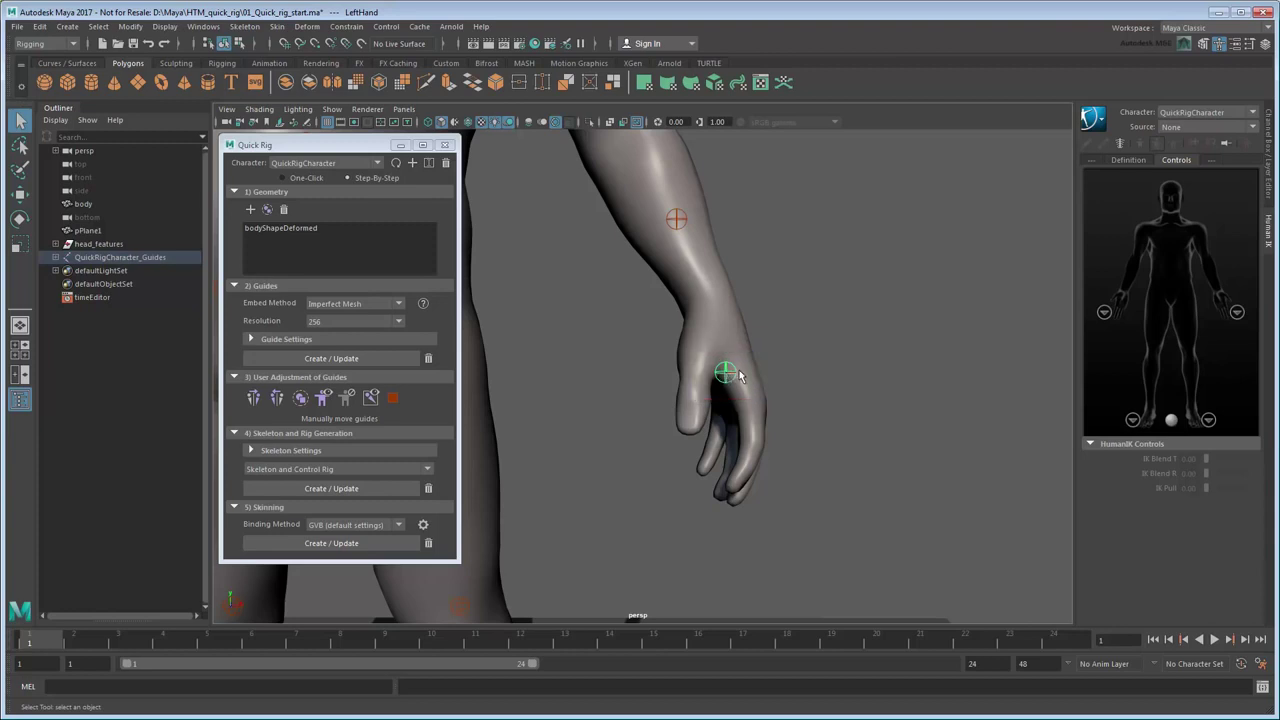
{"action": "left_click", "coordinate": [20, 350]}
{"action": "left_click_drag", "start_coordinate": [304, 146], "coordinate": [86, 180]}
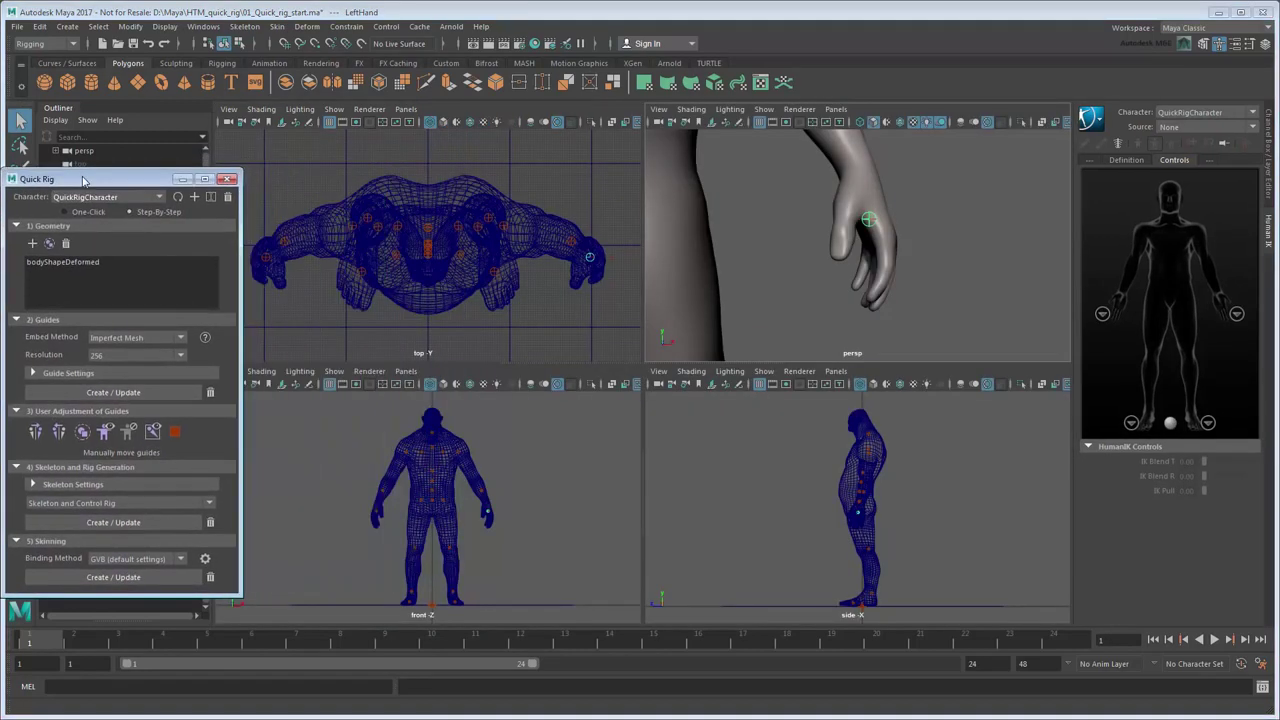
{"action": "key", "text": "f"}
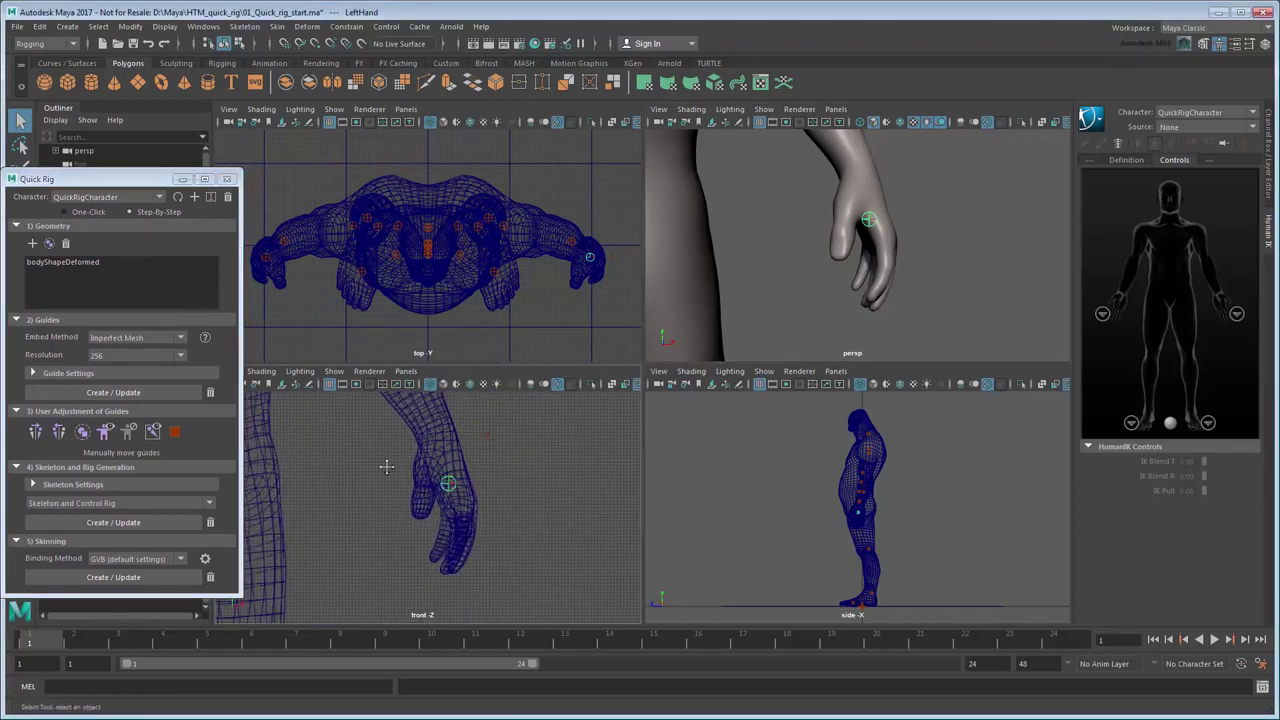
{"action": "key", "text": "w"}
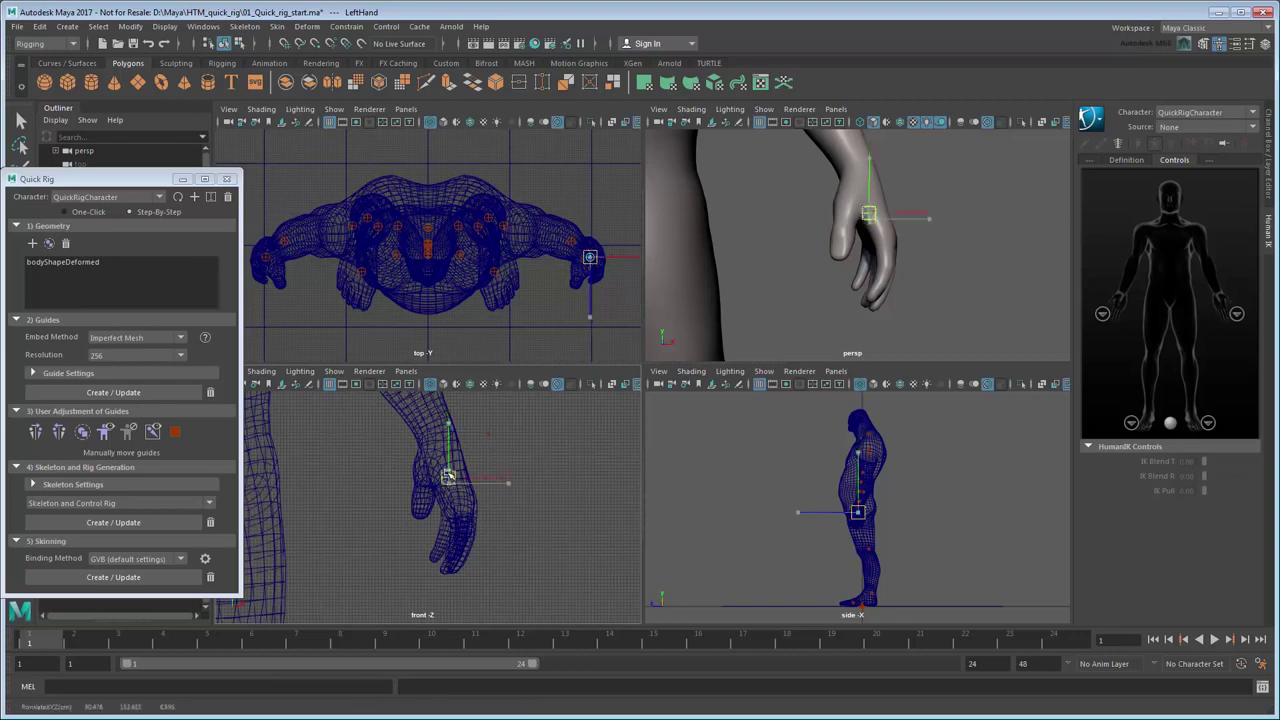
{"action": "left_click_drag", "start_coordinate": [449, 476], "coordinate": [438, 430]}
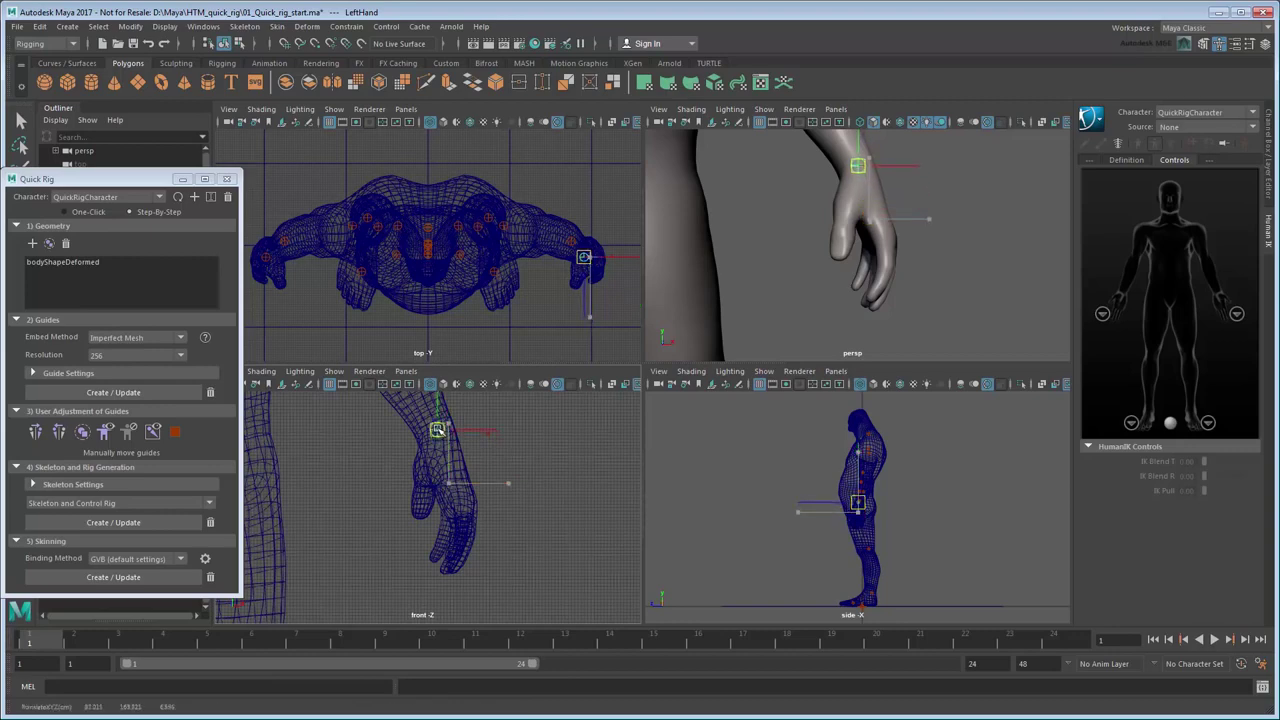
{"action": "key", "text": "f"}
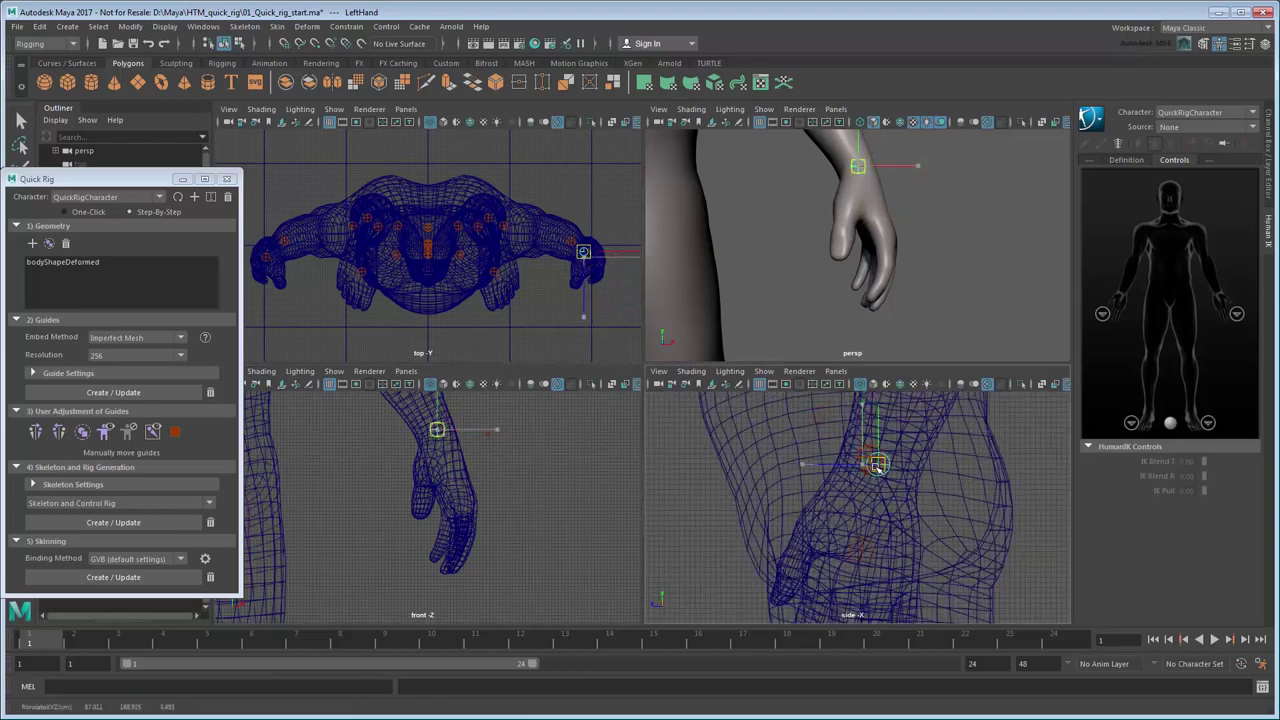
Mirror the adjusted left wrist guide to the character's right side.
{"action": "key", "text": "a"}
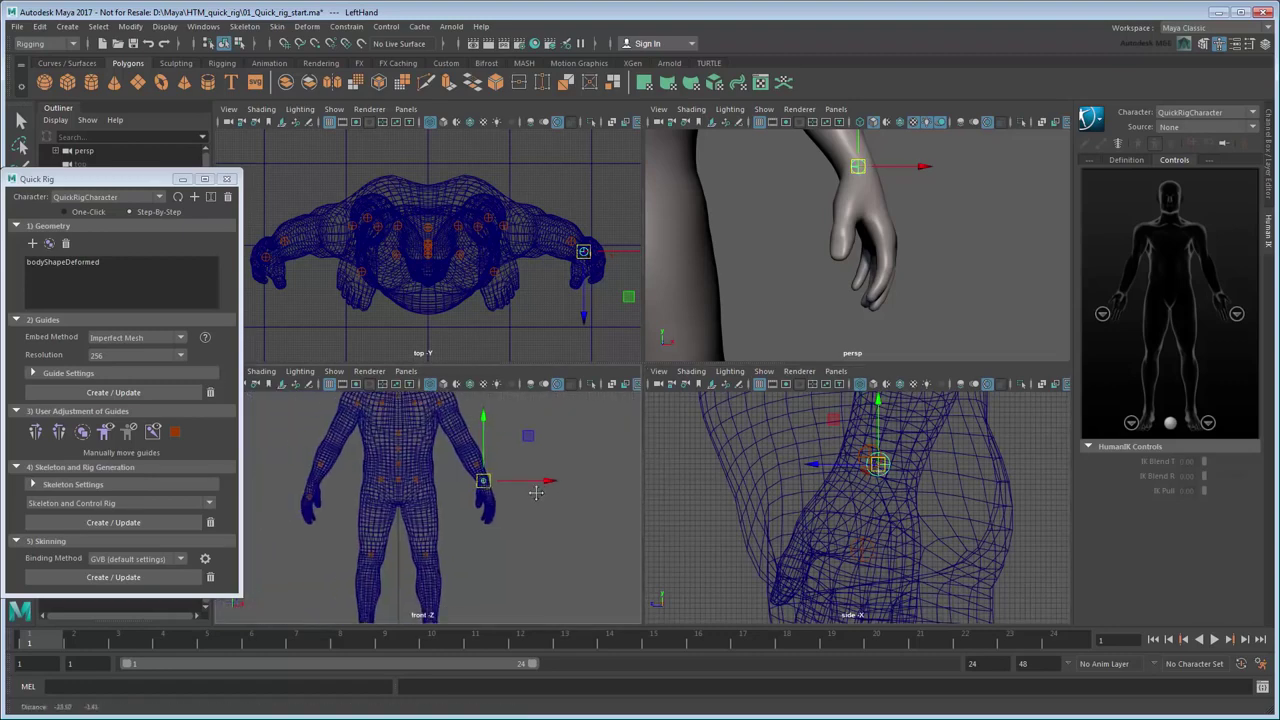
{"action": "scroll", "coordinate": [548, 495], "scroll_direction": "up", "scroll_amount": 2}
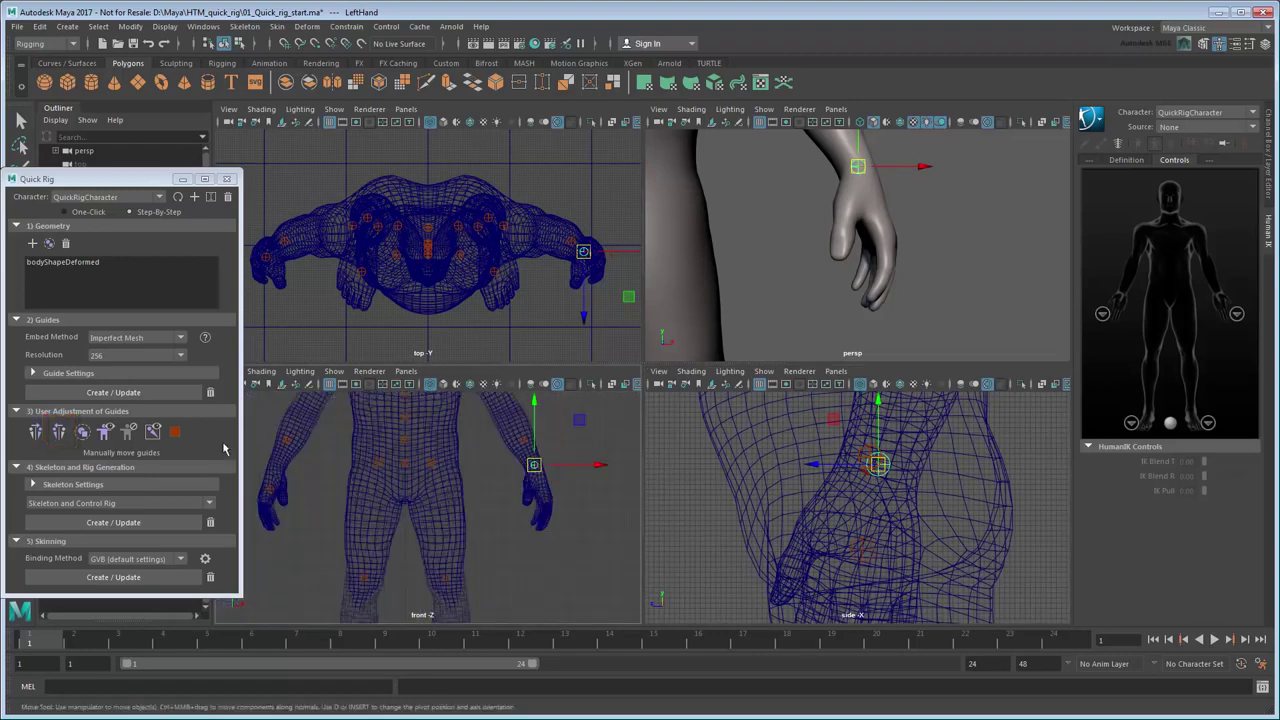
{"action": "left_click", "coordinate": [61, 433]}
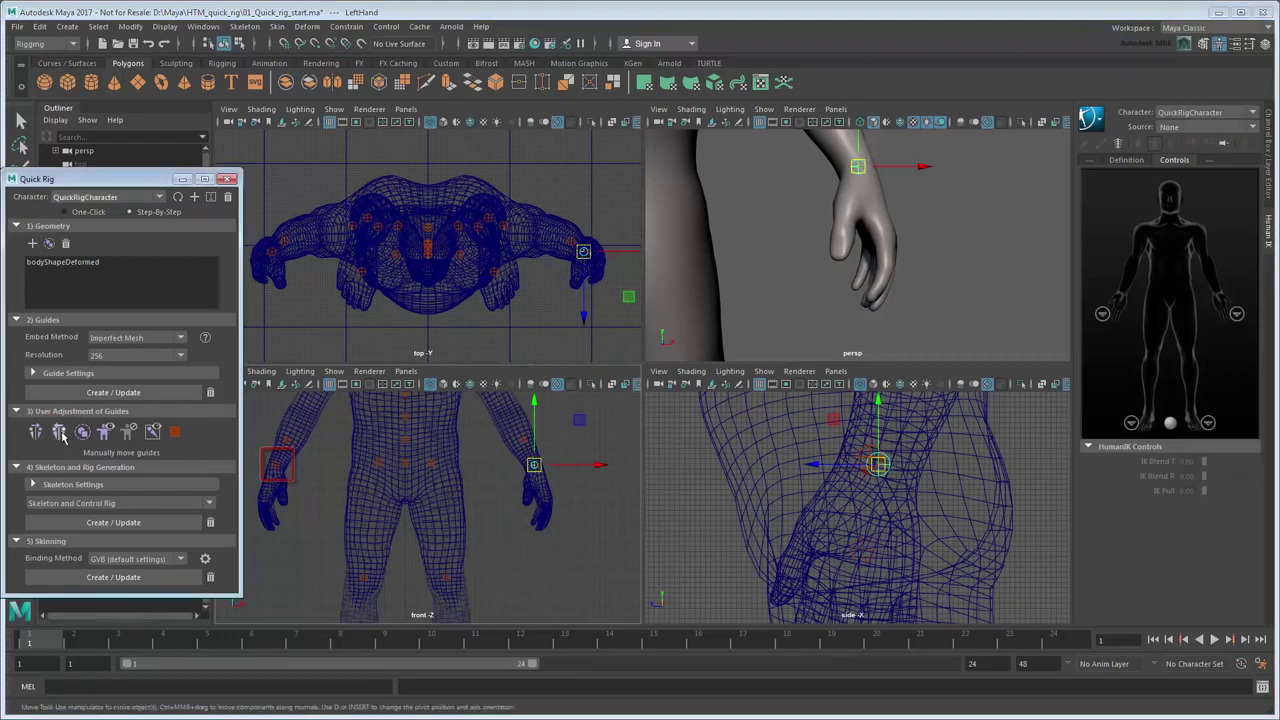
Move the LeftForeArm guide up to the elbow and align it inside the arm in the front and side views.
{"action": "right_click_drag", "start_coordinate": [330, 520], "coordinate": [403, 554], "text": "alt"}
{"action": "middle_click_drag", "start_coordinate": [500, 430], "coordinate": [356, 555], "text": "alt"}
{"action": "left_click", "coordinate": [490, 530]}
{"action": "left_click_drag", "start_coordinate": [490, 530], "coordinate": [440, 447]}
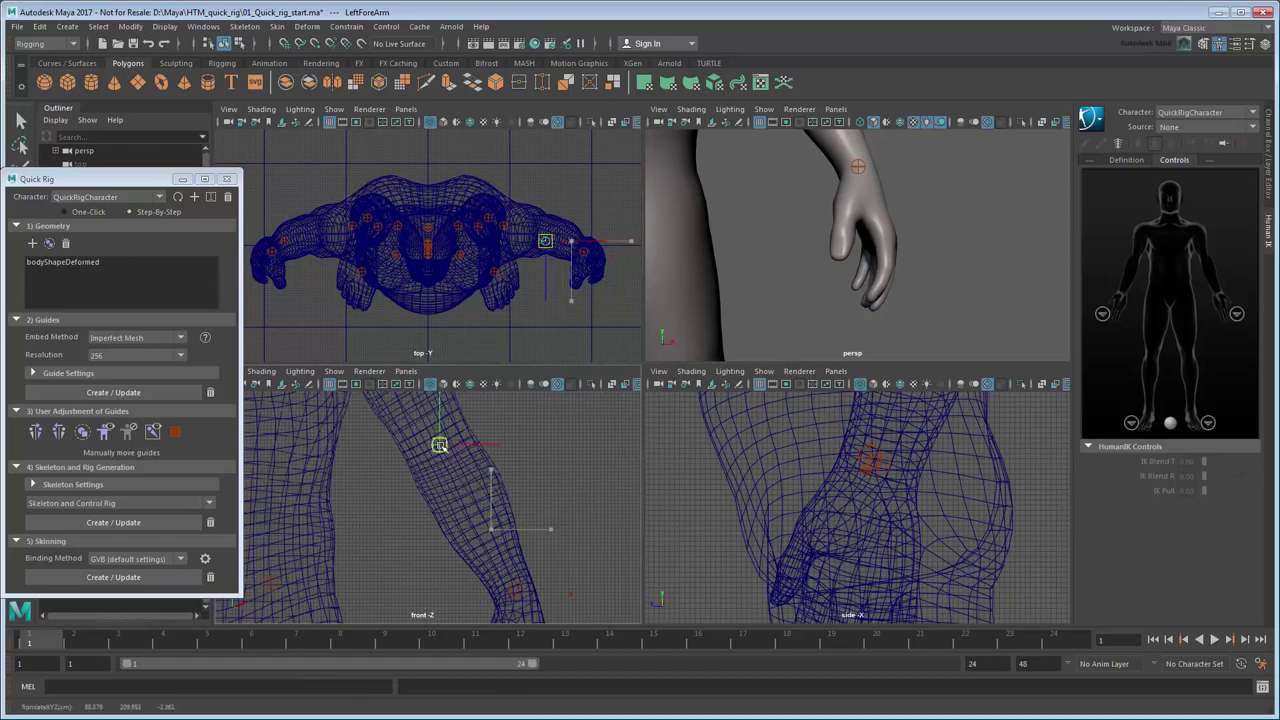
{"action": "middle_click_drag", "start_coordinate": [920, 452], "coordinate": [828, 600], "text": "alt"}
{"action": "left_click_drag", "start_coordinate": [812, 467], "coordinate": [834, 491]}
{"action": "left_click_drag", "start_coordinate": [502, 459], "coordinate": [508, 458]}
{"action": "left_click_drag", "start_coordinate": [447, 408], "coordinate": [448, 404]}
Raise the LeftArm guide to the shoulder joint and centre it inside the shoulder in the front view.
{"action": "right_click_drag", "start_coordinate": [448, 420], "coordinate": [426, 440], "text": "alt"}
{"action": "middle_click_drag", "start_coordinate": [426, 440], "coordinate": [562, 600], "text": "alt"}
{"action": "left_click", "coordinate": [497, 493]}
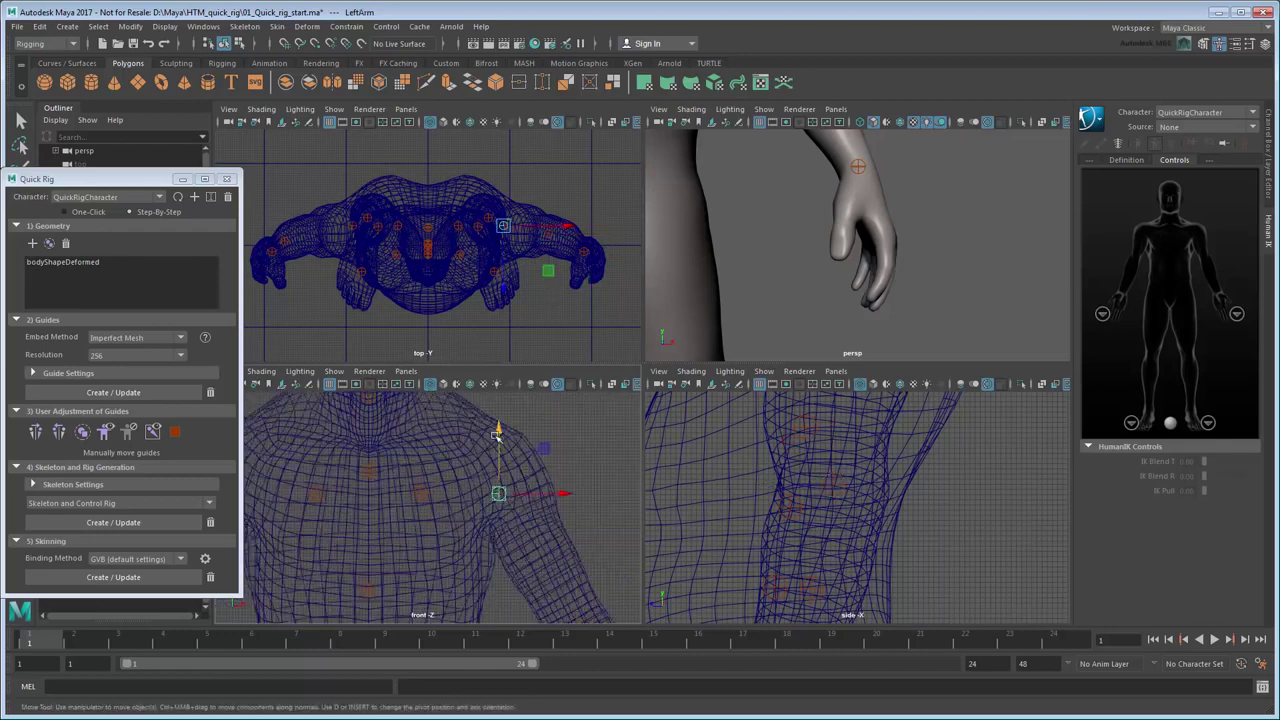
{"action": "left_click_drag", "start_coordinate": [498, 434], "coordinate": [499, 401]}
{"action": "left_click_drag", "start_coordinate": [565, 462], "coordinate": [564, 462]}
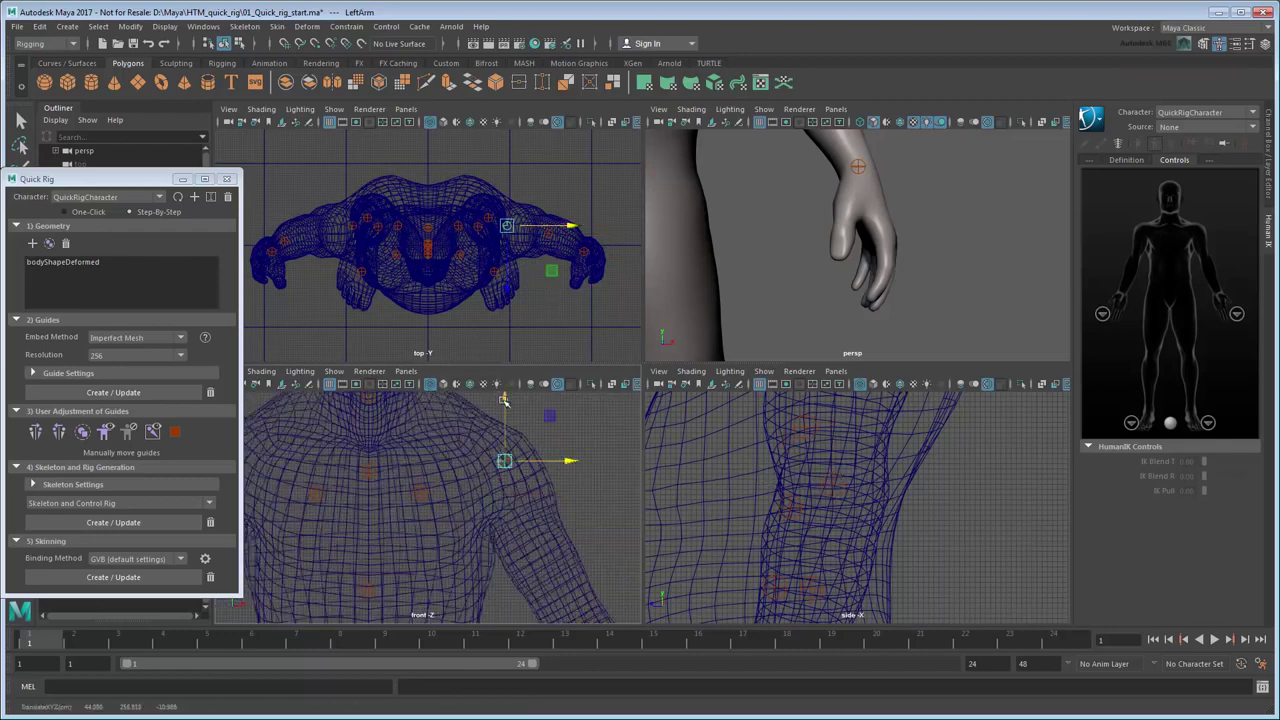
{"action": "left_click_drag", "start_coordinate": [505, 400], "coordinate": [505, 406]}
Raise the LeftShoulder guide to collarbone height in the front view.
{"action": "left_click", "coordinate": [420, 494]}
{"action": "left_click_drag", "start_coordinate": [420, 473], "coordinate": [416, 449]}
{"action": "scroll", "coordinate": [563, 543], "scroll_direction": "down", "scroll_amount": 1}
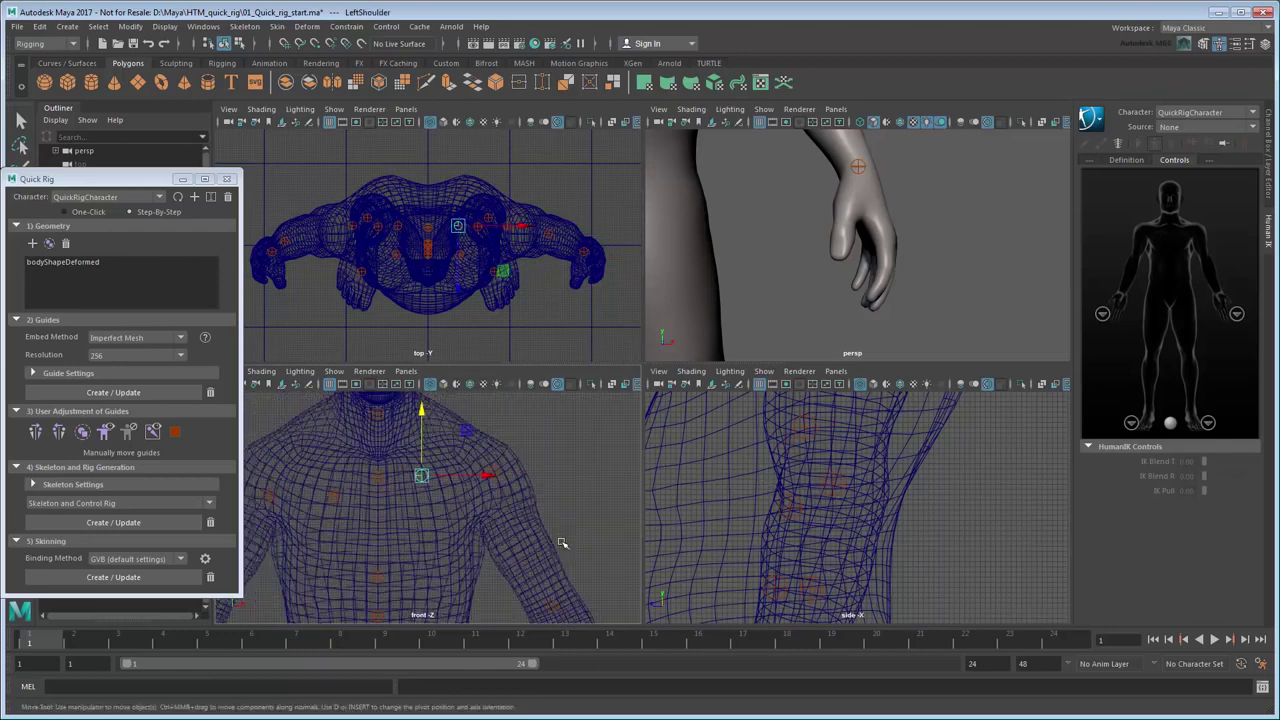
Select the left shoulder, upper arm and forearm guides together and mirror them to the character's right side.
{"action": "middle_click_drag", "start_coordinate": [563, 543], "coordinate": [553, 515], "text": "alt"}
{"action": "key", "text": "q"}
{"action": "left_click", "coordinate": [483, 443], "text": "shift"}
{"action": "left_click", "coordinate": [542, 576]}
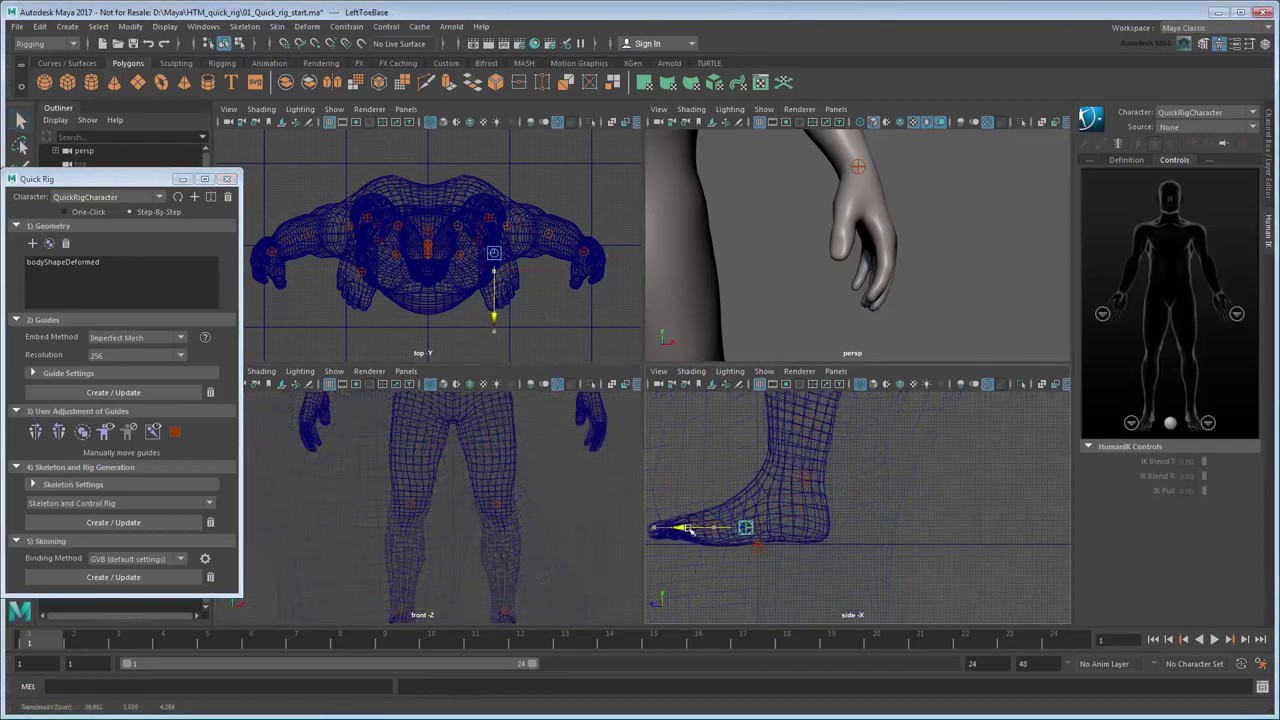
Move the LeftToeBase guide back toward the ankle in the side view and return to a full-body perspective view.
{"action": "key", "text": "w"}
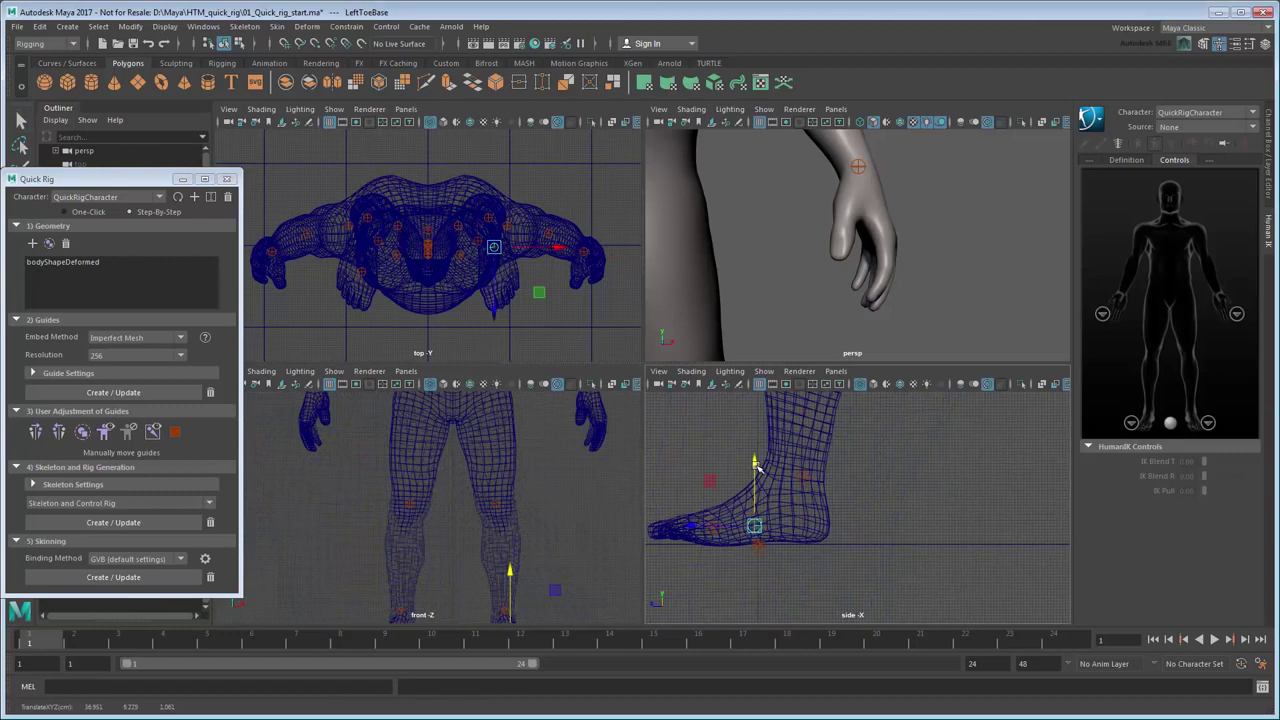
{"action": "key", "text": "a"}
{"action": "middle_click_drag", "start_coordinate": [537, 574], "coordinate": [518, 560], "text": "alt"}
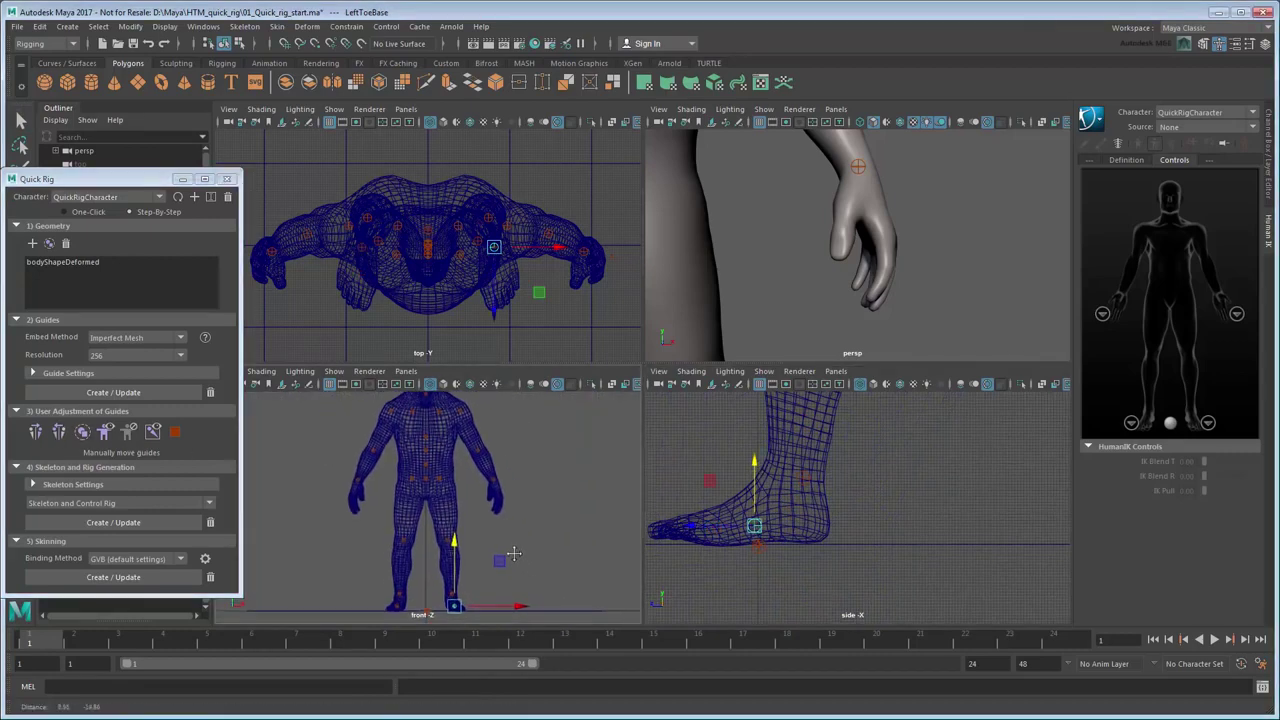
{"action": "right_click_drag", "start_coordinate": [948, 576], "coordinate": [884, 475], "text": "alt"}
{"action": "middle_click_drag", "start_coordinate": [884, 475], "coordinate": [877, 569], "text": "alt"}
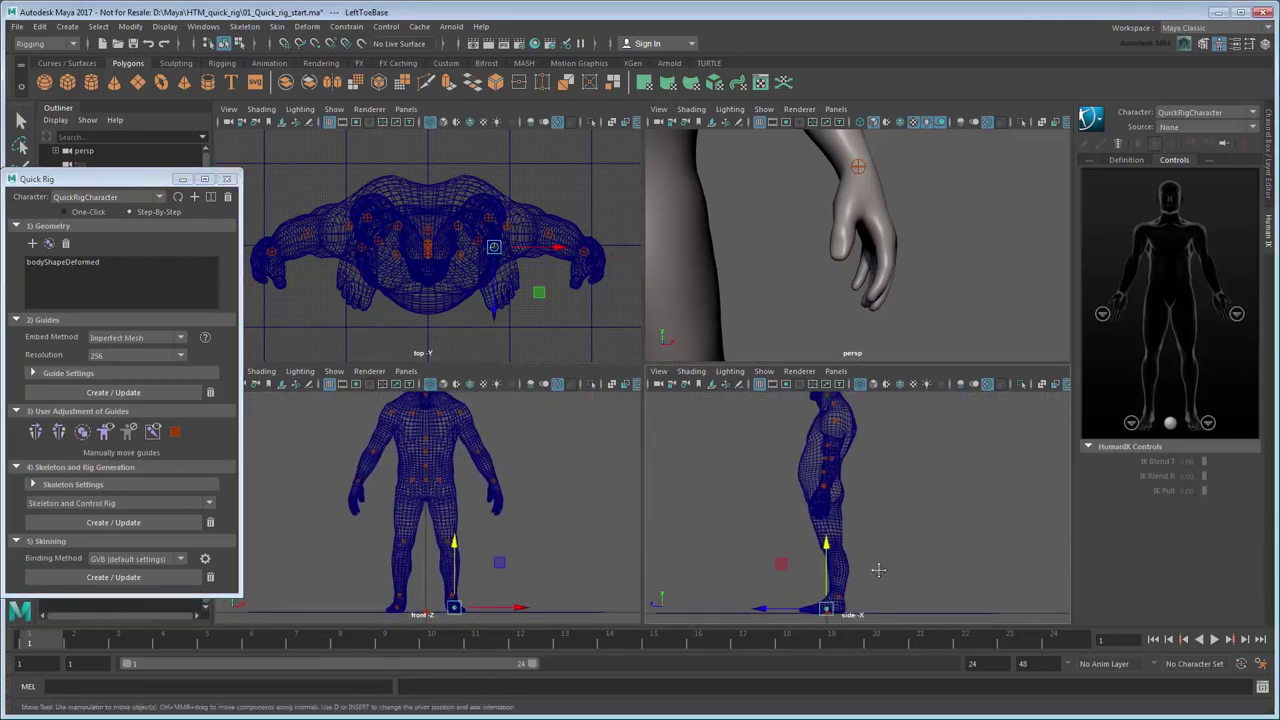
{"action": "scroll", "coordinate": [877, 569], "scroll_direction": "down", "scroll_amount": 1}
{"action": "left_click", "coordinate": [921, 544]}
{"action": "key", "text": "space"}
{"action": "key", "text": "a"}
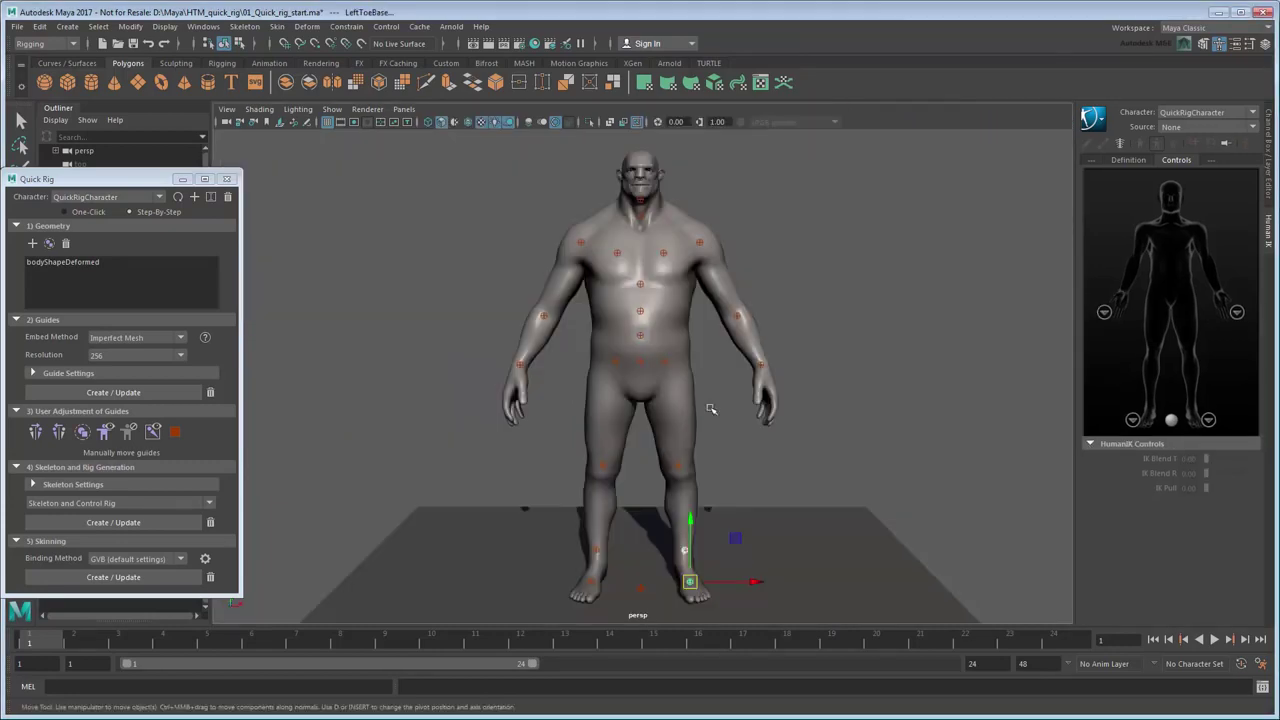
Generate the skeleton and control rig from the guides with T-Stance Correction on and Mirrored Behavior joint alignment.
{"action": "left_click_drag", "start_coordinate": [110, 179], "coordinate": [317, 145]}
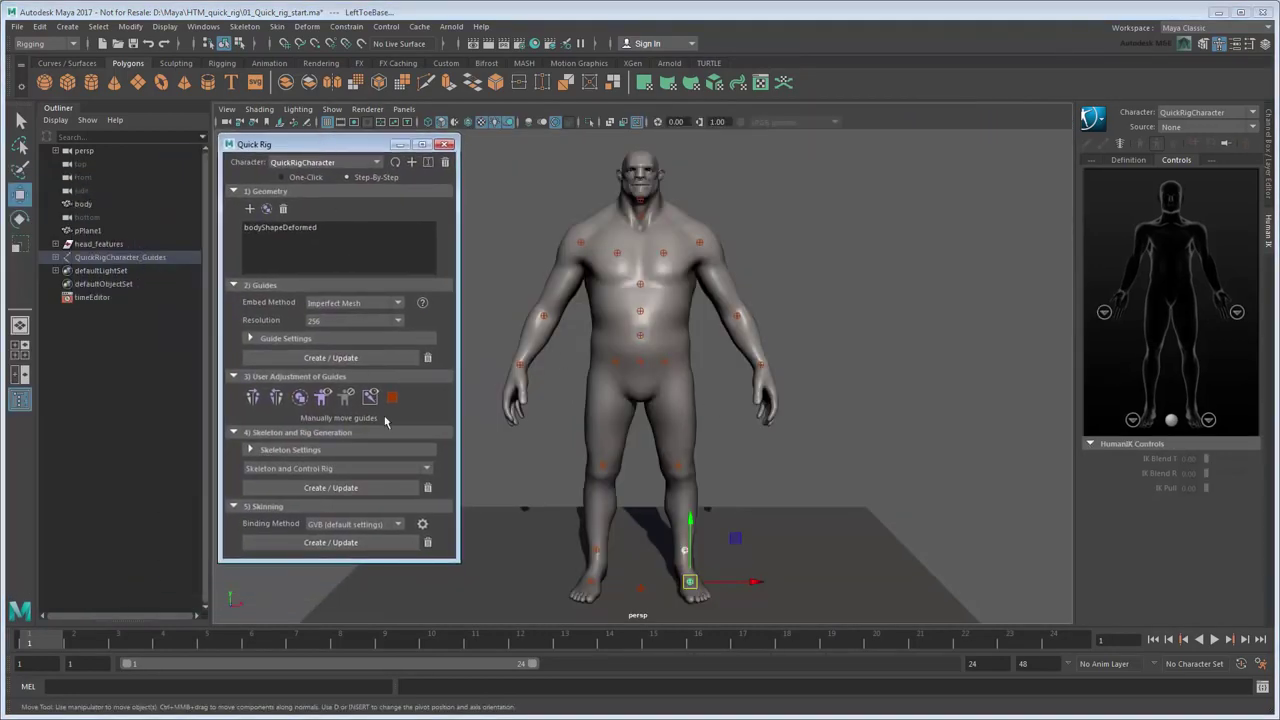
{"action": "left_click", "coordinate": [409, 449]}
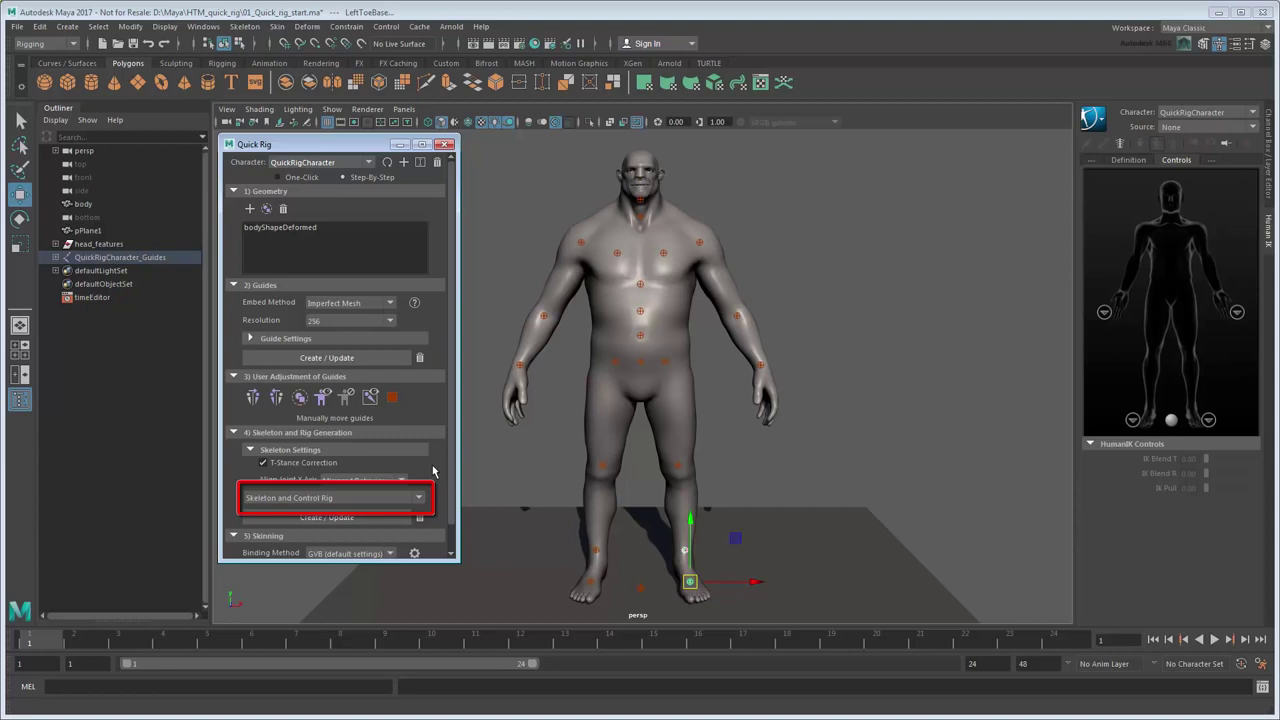
{"action": "left_click", "coordinate": [387, 518]}
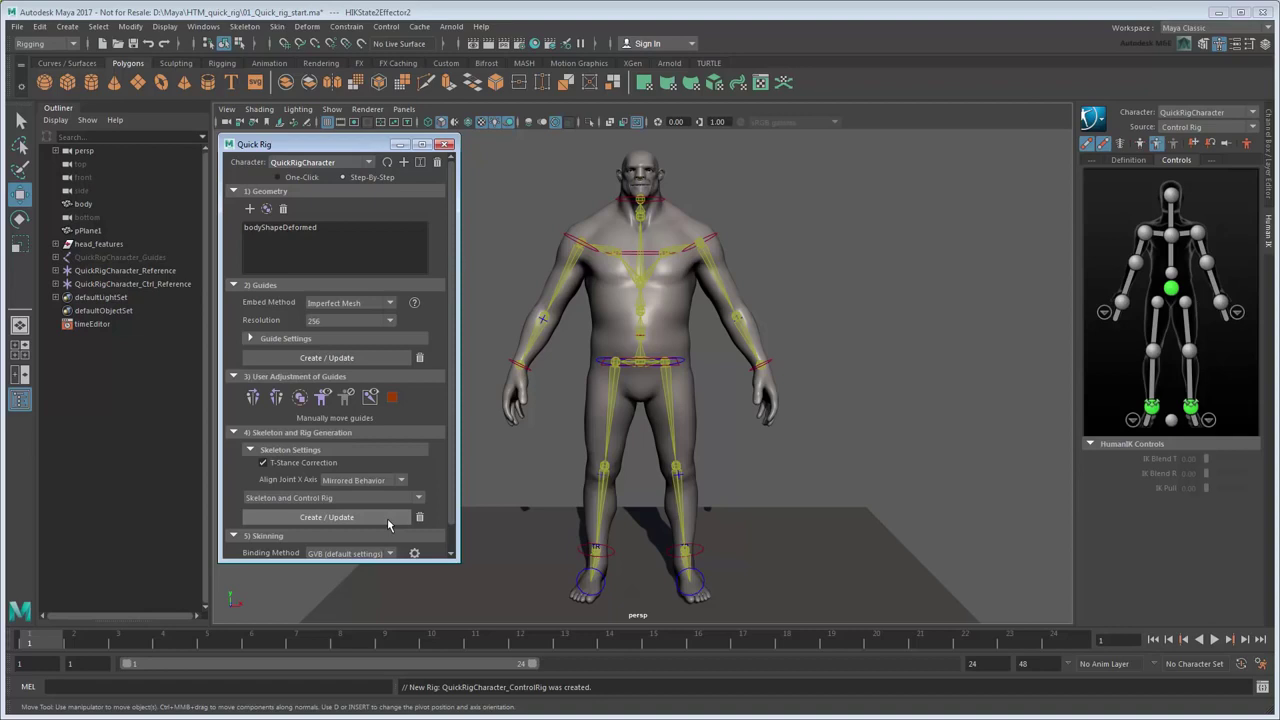
Skin the body mesh to the skeleton using the GVB (default settings) binding method and close the Quick Rig window.
{"action": "scroll", "coordinate": [452, 538], "scroll_direction": "down", "scroll_amount": 1}
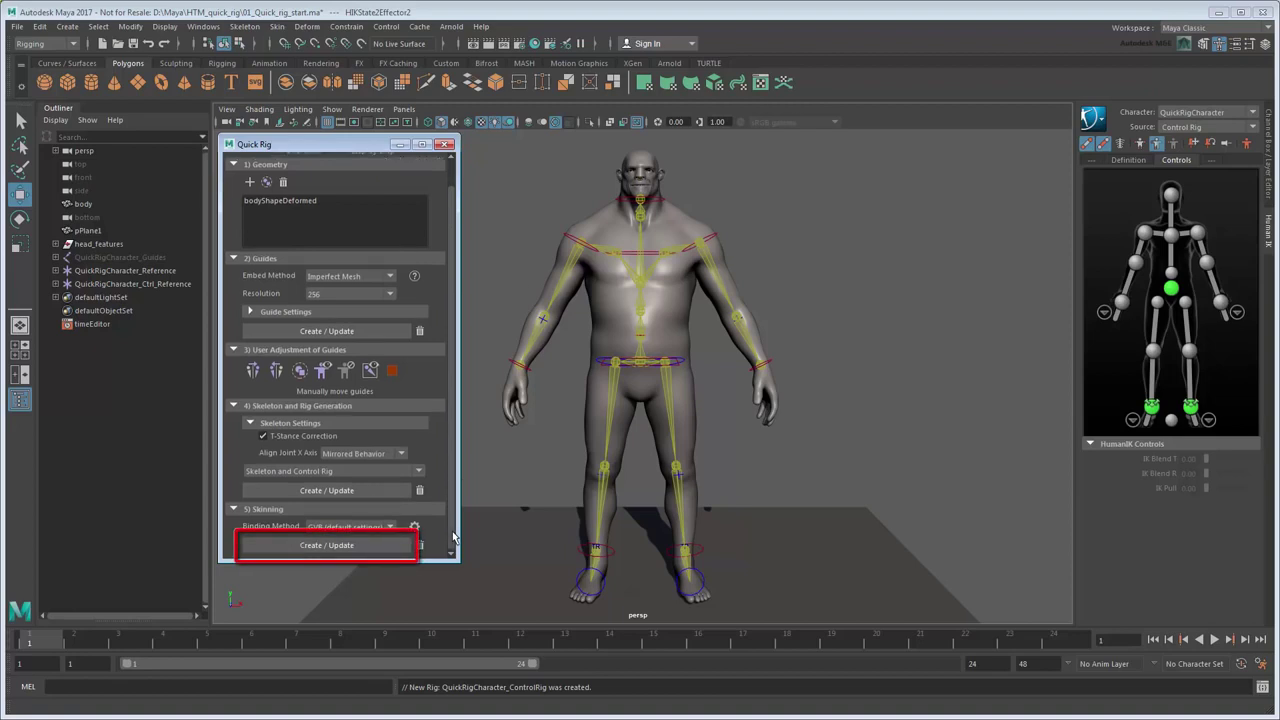
{"action": "left_click", "coordinate": [400, 546]}
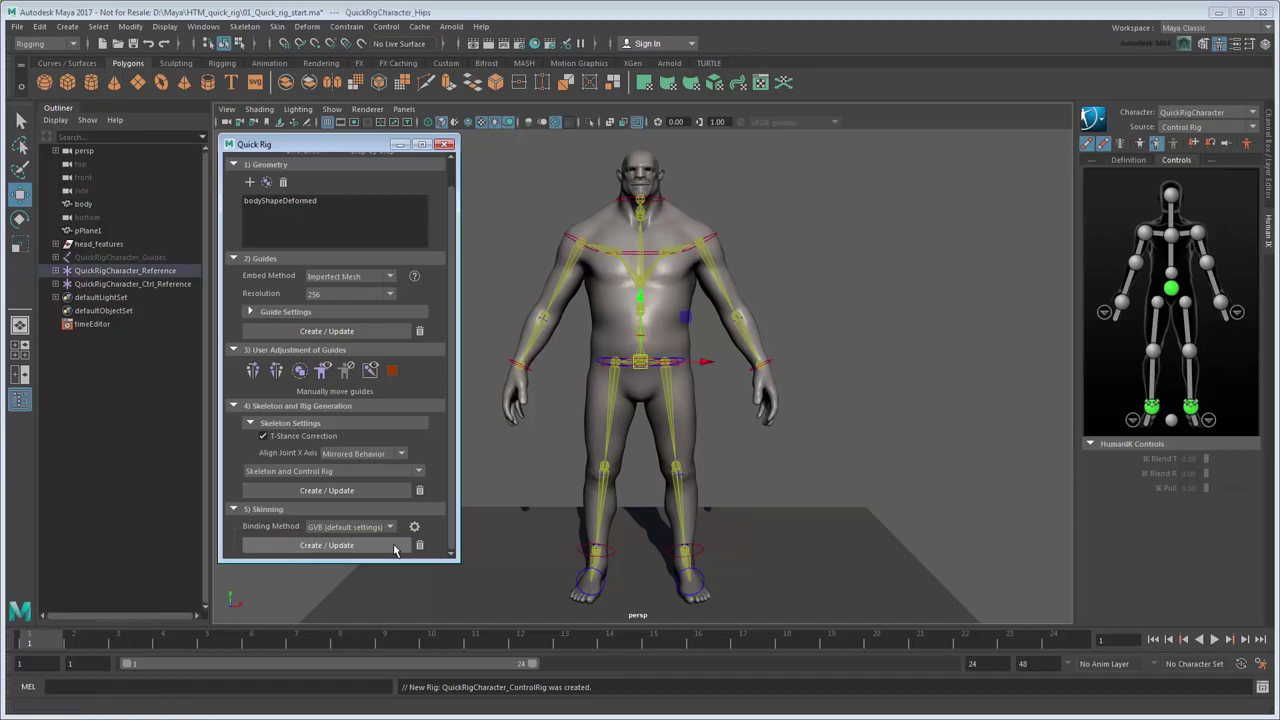
{"action": "left_click", "coordinate": [445, 145]}
Test the arm deformation by moving the left wrist control up across the chest, and undo the pose.
{"action": "scroll", "coordinate": [731, 443], "scroll_direction": "up", "scroll_amount": 4}
{"action": "middle_click_drag", "start_coordinate": [729, 440], "coordinate": [711, 526], "text": "alt"}
{"action": "left_click", "coordinate": [877, 494]}
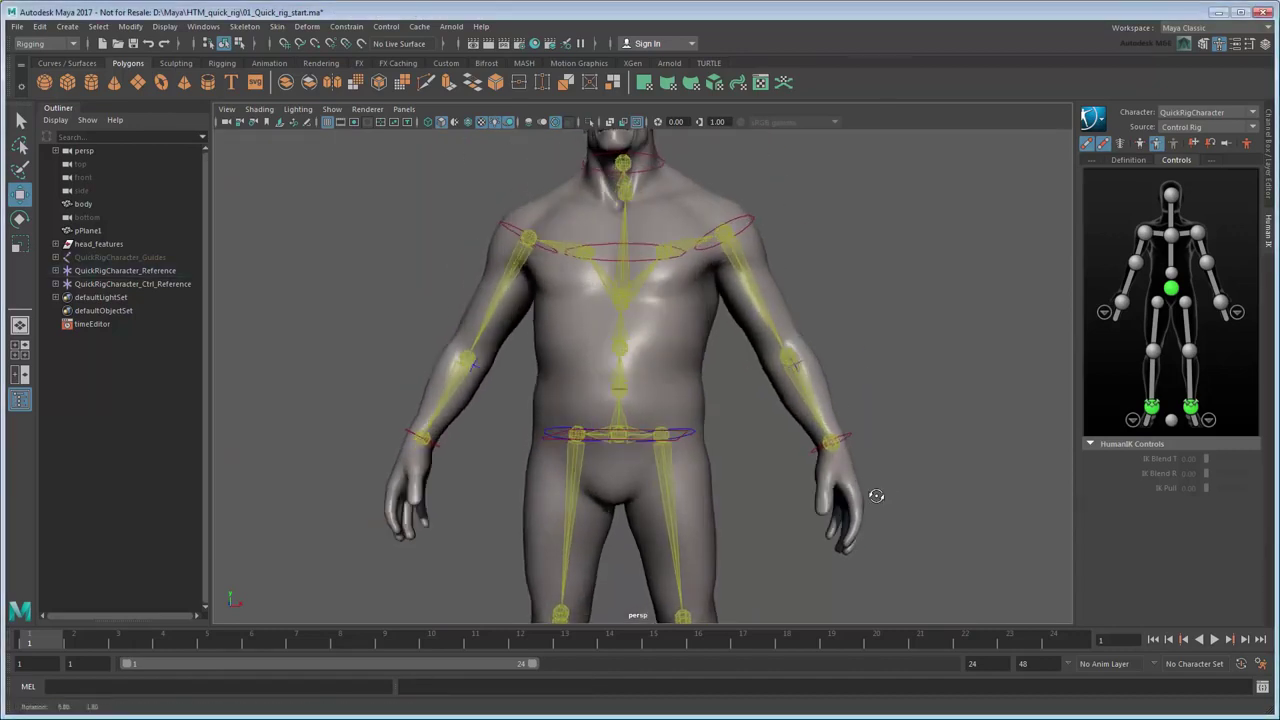
{"action": "left_click_drag", "start_coordinate": [877, 494], "coordinate": [799, 497], "text": "alt"}
{"action": "left_click", "coordinate": [790, 440]}
{"action": "left_click_drag", "start_coordinate": [790, 440], "coordinate": [566, 174]}
{"action": "key", "text": "e"}
{"action": "scroll", "coordinate": [720, 294], "scroll_direction": "up", "scroll_amount": 3}
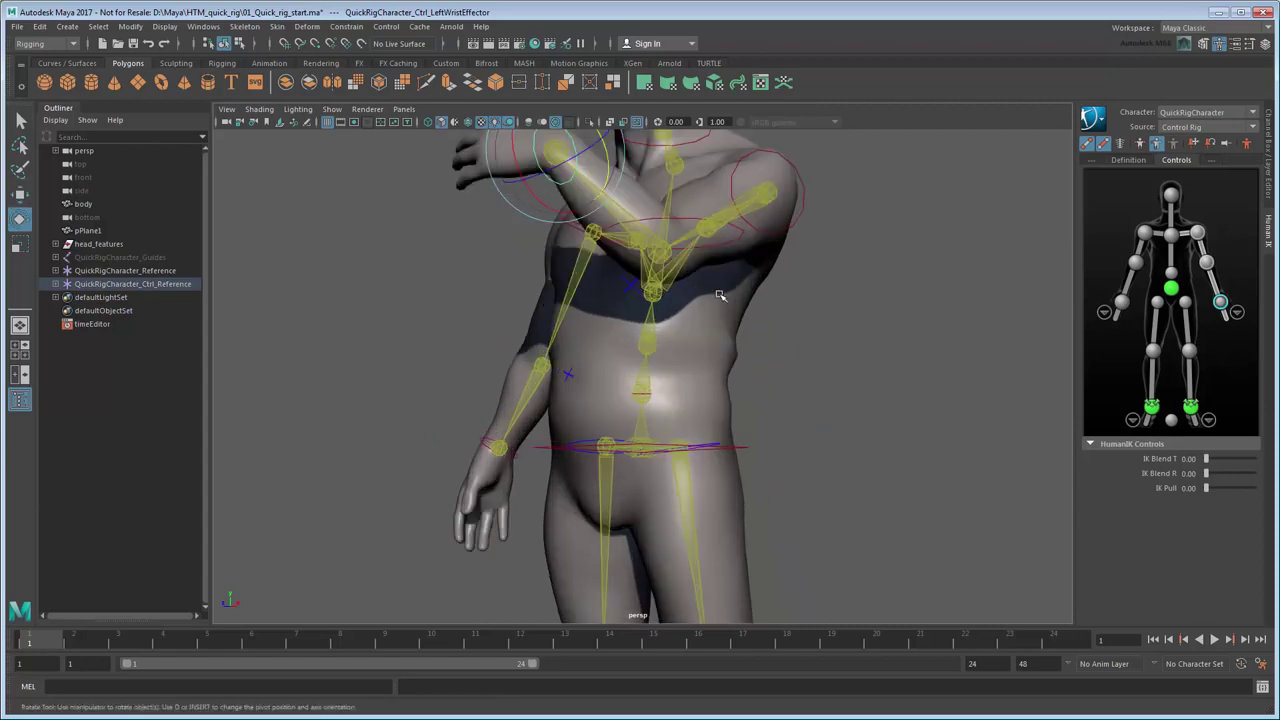
{"action": "middle_click_drag", "start_coordinate": [720, 294], "coordinate": [640, 480], "text": "alt"}
{"action": "left_click_drag", "start_coordinate": [640, 480], "coordinate": [789, 369], "text": "alt"}
{"action": "left_click", "coordinate": [826, 385]}
{"action": "scroll", "coordinate": [688, 437], "scroll_direction": "down", "scroll_amount": 5}
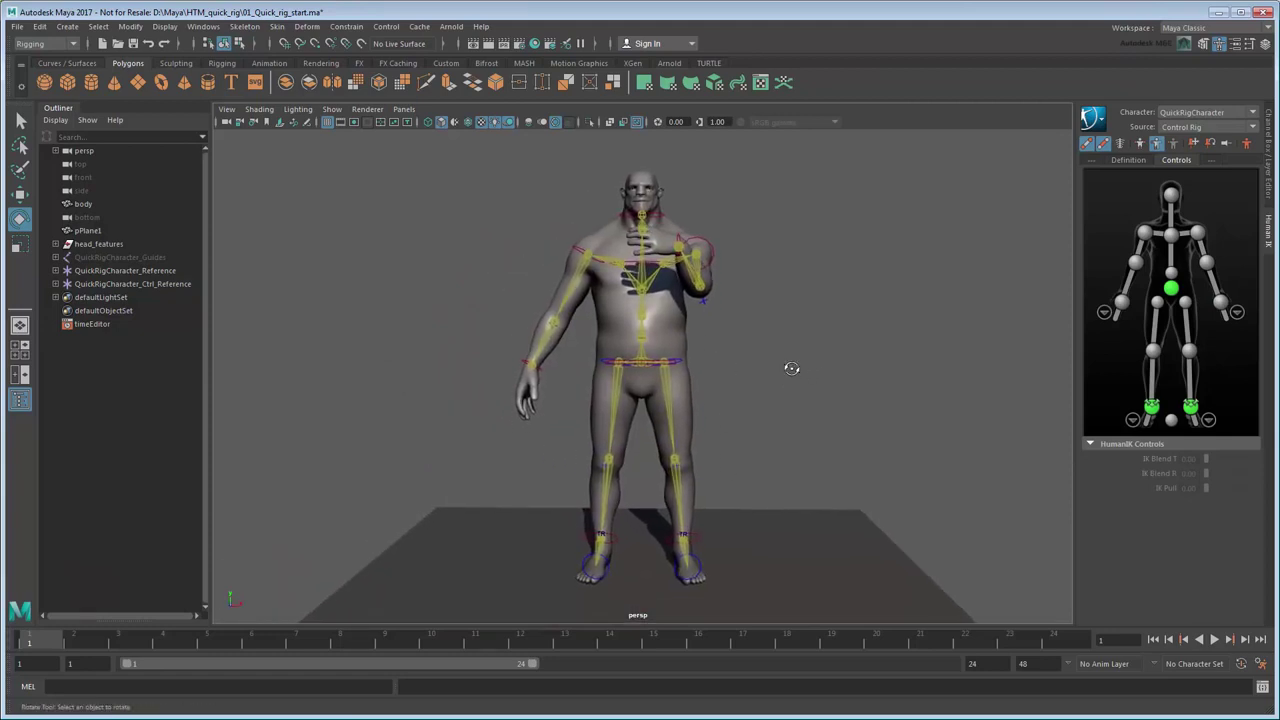
{"action": "key", "text": "ctrl+z"}
{"action": "key", "text": "q"}
Test the head by rotating its control sideways, and undo the rotation.
{"action": "scroll", "coordinate": [789, 378], "scroll_direction": "up", "scroll_amount": 5}
{"action": "middle_click_drag", "start_coordinate": [789, 380], "coordinate": [771, 401], "text": "alt"}
{"action": "scroll", "coordinate": [777, 457], "scroll_direction": "up", "scroll_amount": 4}
{"action": "left_click_drag", "start_coordinate": [771, 401], "coordinate": [698, 385], "text": "alt"}
{"action": "left_click", "coordinate": [743, 383]}
{"action": "key", "text": "e"}
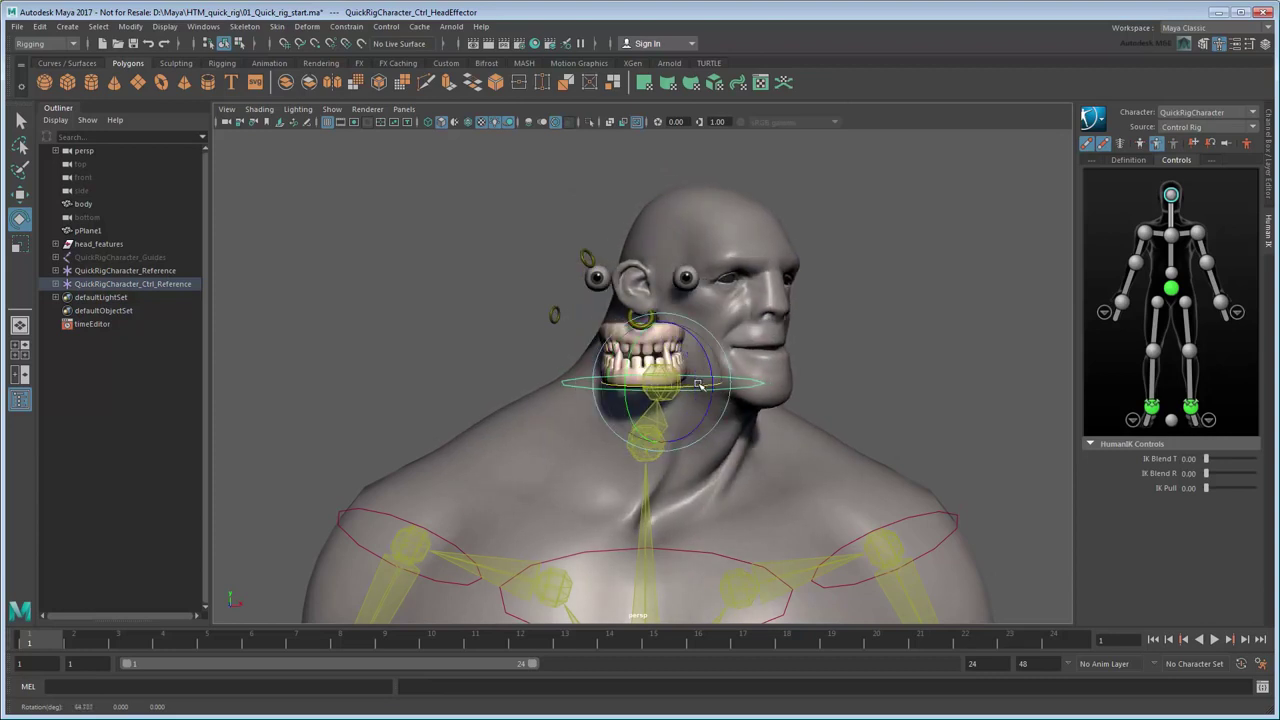
{"action": "key", "text": "ctrl+z"}
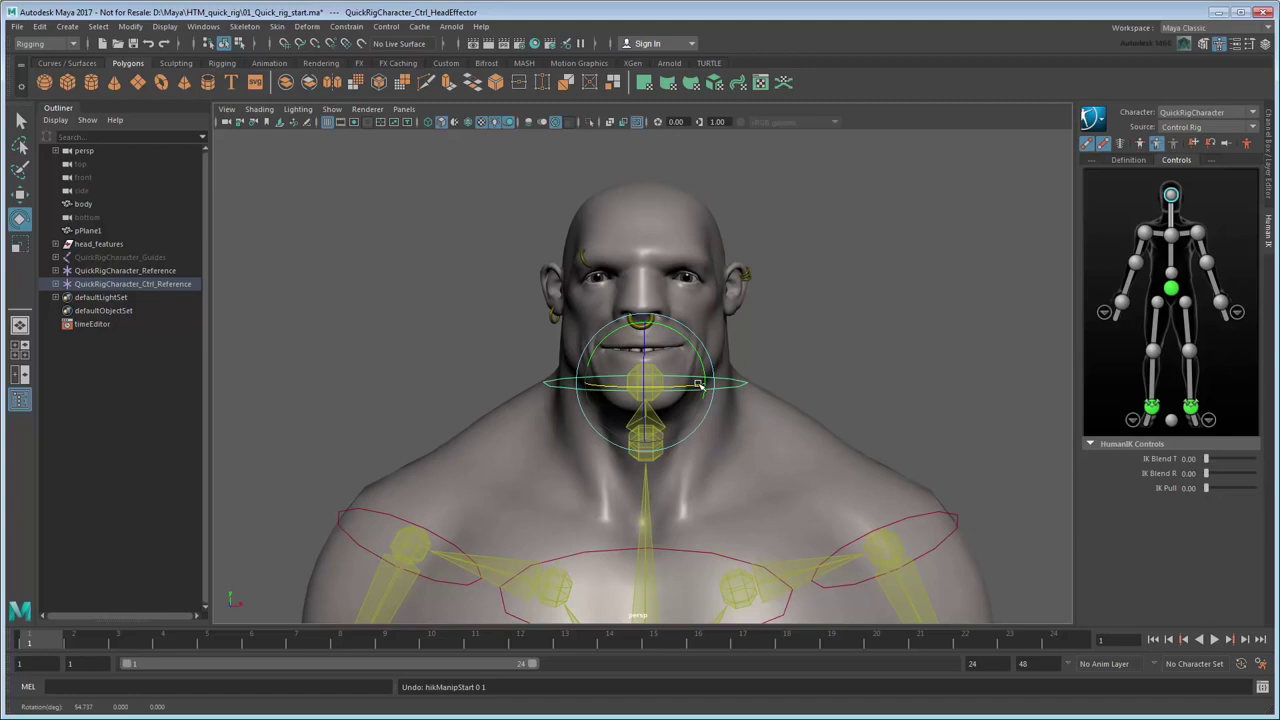
Snap the pivot of the head_features group onto the head joint.
{"action": "key", "text": "q"}
{"action": "left_click", "coordinate": [100, 244]}
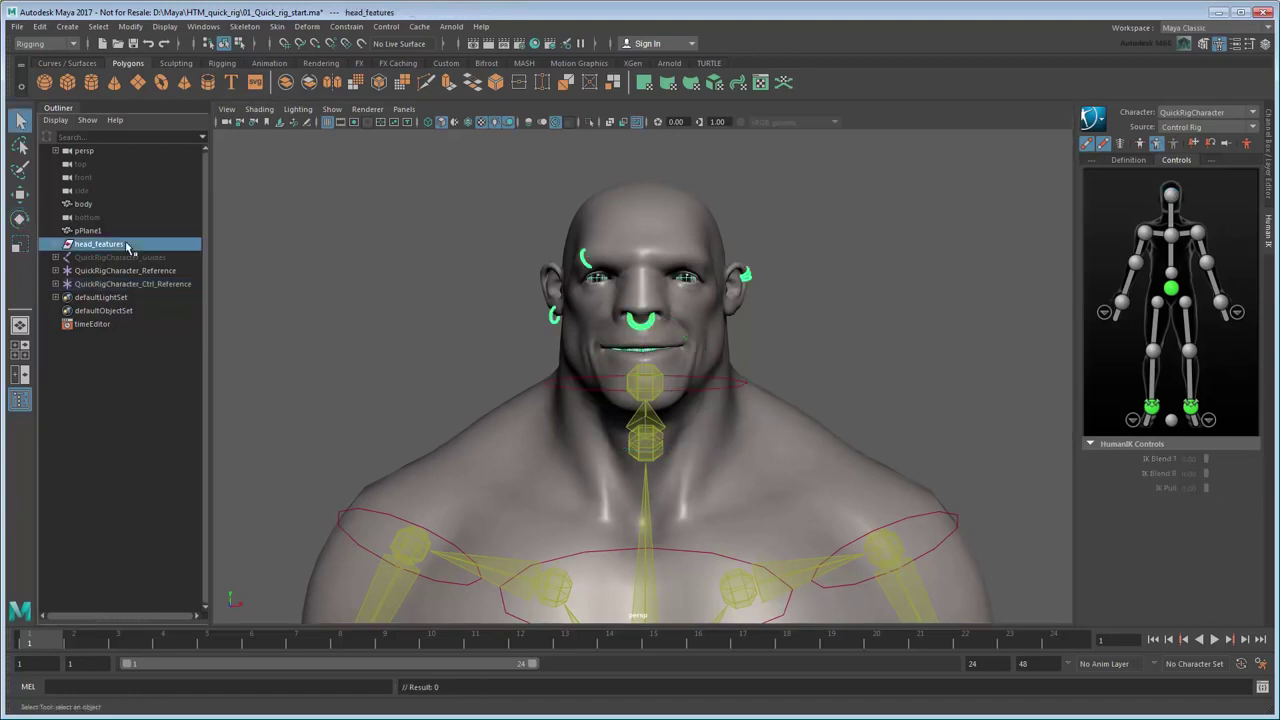
{"action": "right_click_drag", "start_coordinate": [823, 389], "coordinate": [752, 452], "text": "alt"}
{"action": "middle_click_drag", "start_coordinate": [752, 452], "coordinate": [754, 312], "text": "alt"}
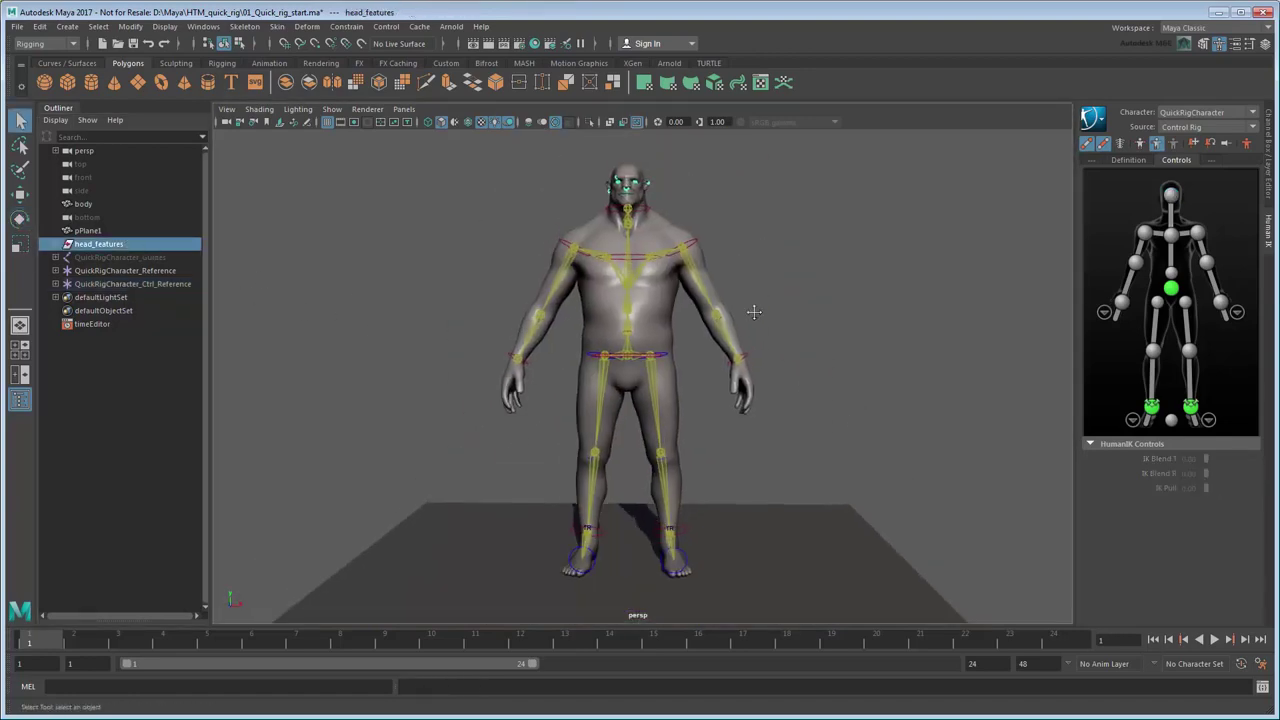
{"action": "key", "text": "w"}
{"action": "key", "text": "Insert"}
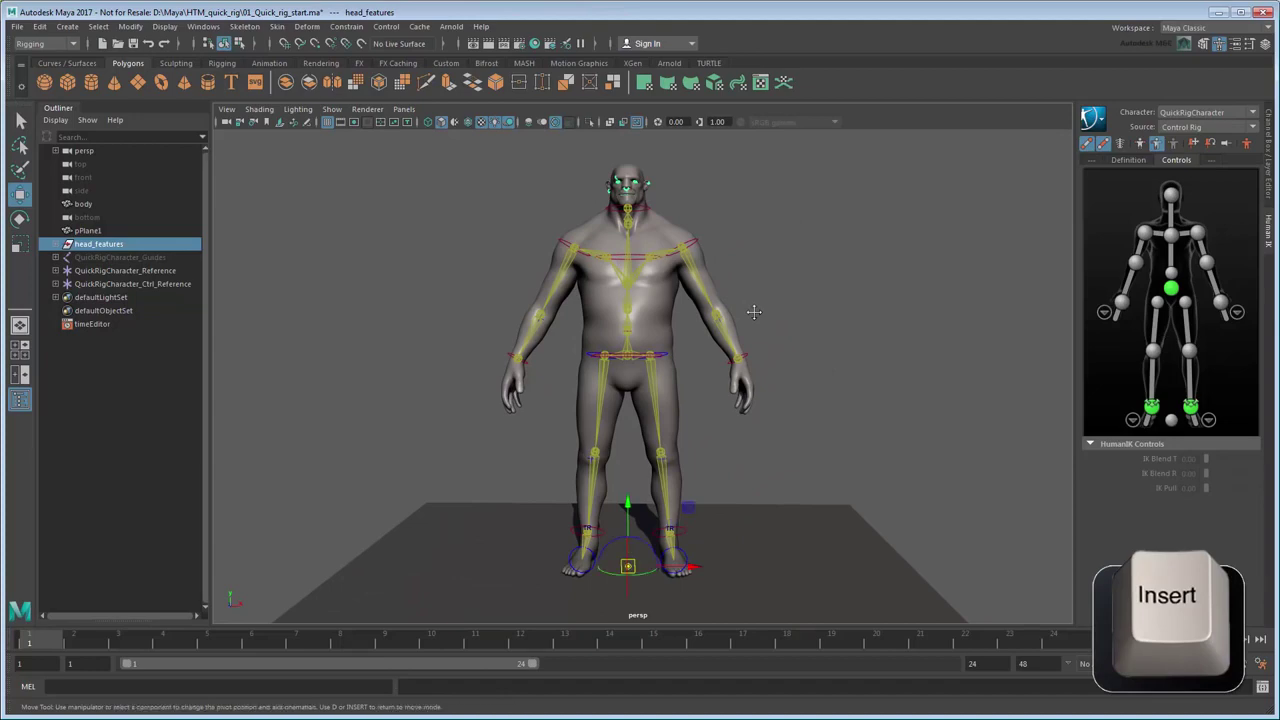
{"action": "right_click_drag", "start_coordinate": [814, 323], "coordinate": [866, 310], "text": "alt"}
{"action": "middle_click_drag", "start_coordinate": [762, 310], "coordinate": [774, 531], "text": "alt"}
{"action": "right_click_drag", "start_coordinate": [774, 531], "coordinate": [830, 460], "text": "alt"}
{"action": "middle_click_drag", "start_coordinate": [780, 350], "coordinate": [880, 502], "text": "alt"}
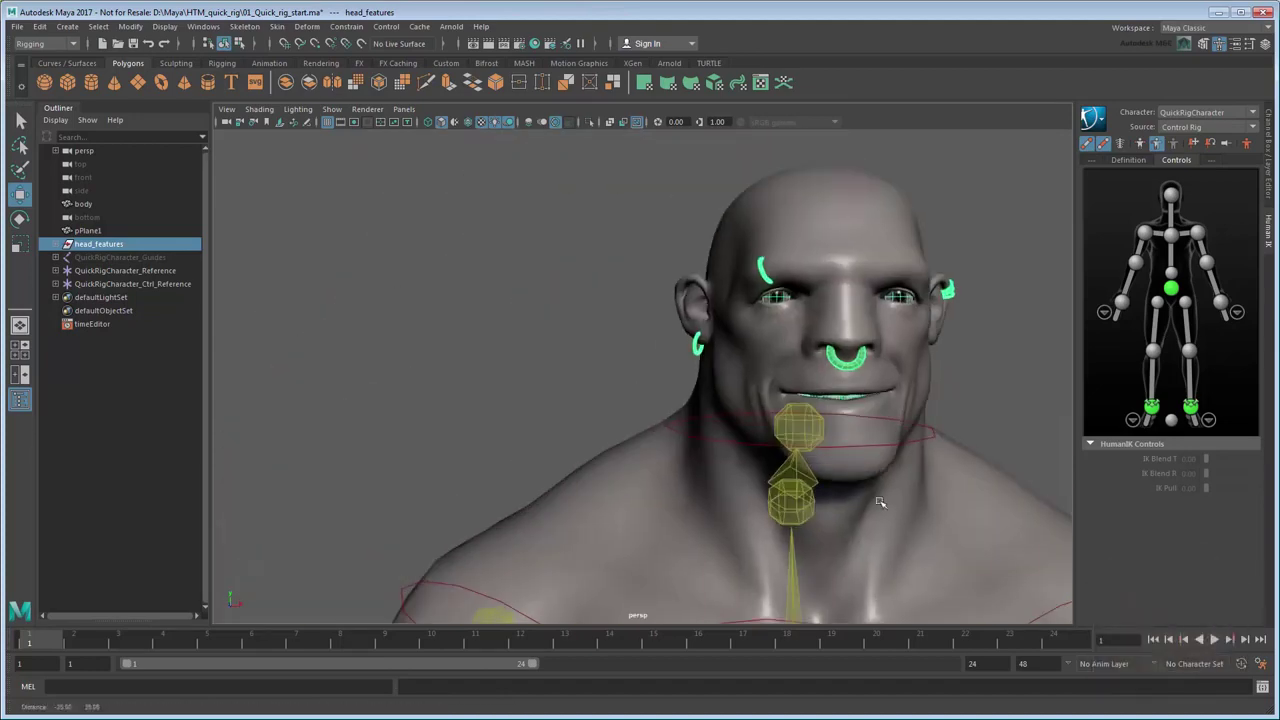
{"action": "left_click_drag", "start_coordinate": [880, 502], "coordinate": [720, 478], "text": "alt"}
{"action": "right_click_drag", "start_coordinate": [720, 478], "coordinate": [797, 457], "text": "alt"}
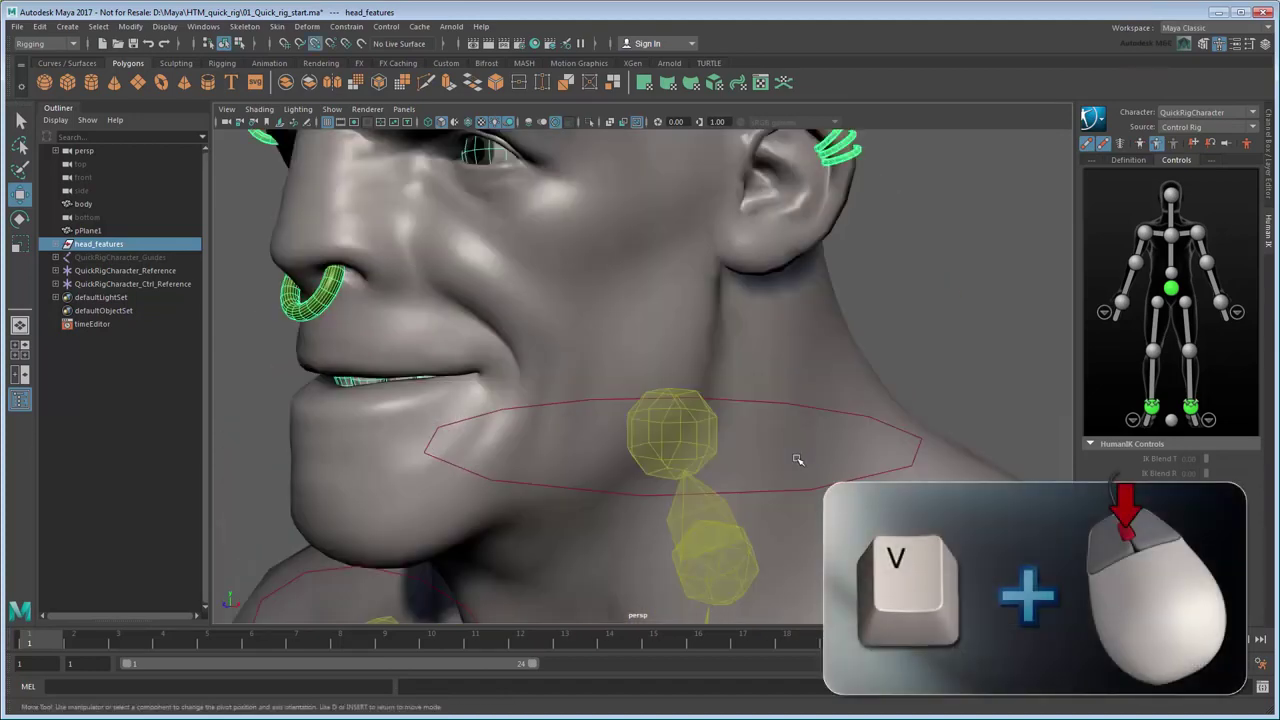
{"action": "left_click_drag", "start_coordinate": [720, 449], "coordinate": [672, 432]}
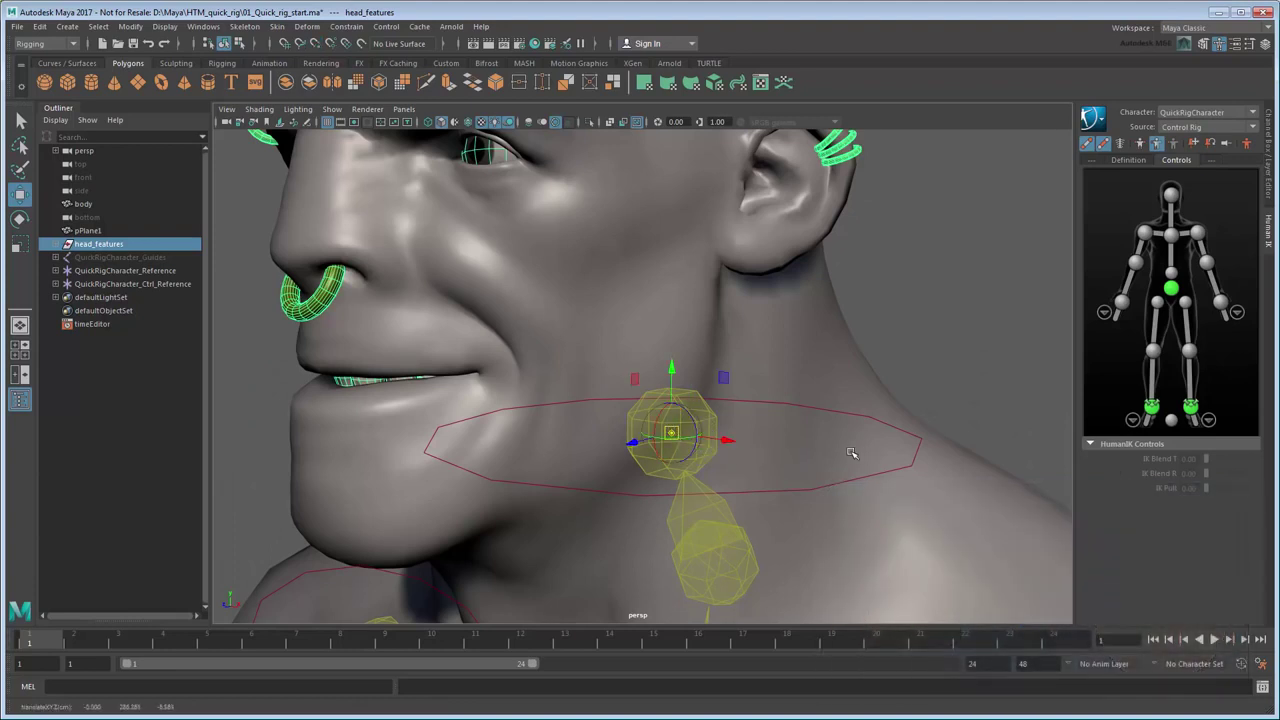
{"action": "key", "text": "Insert"}
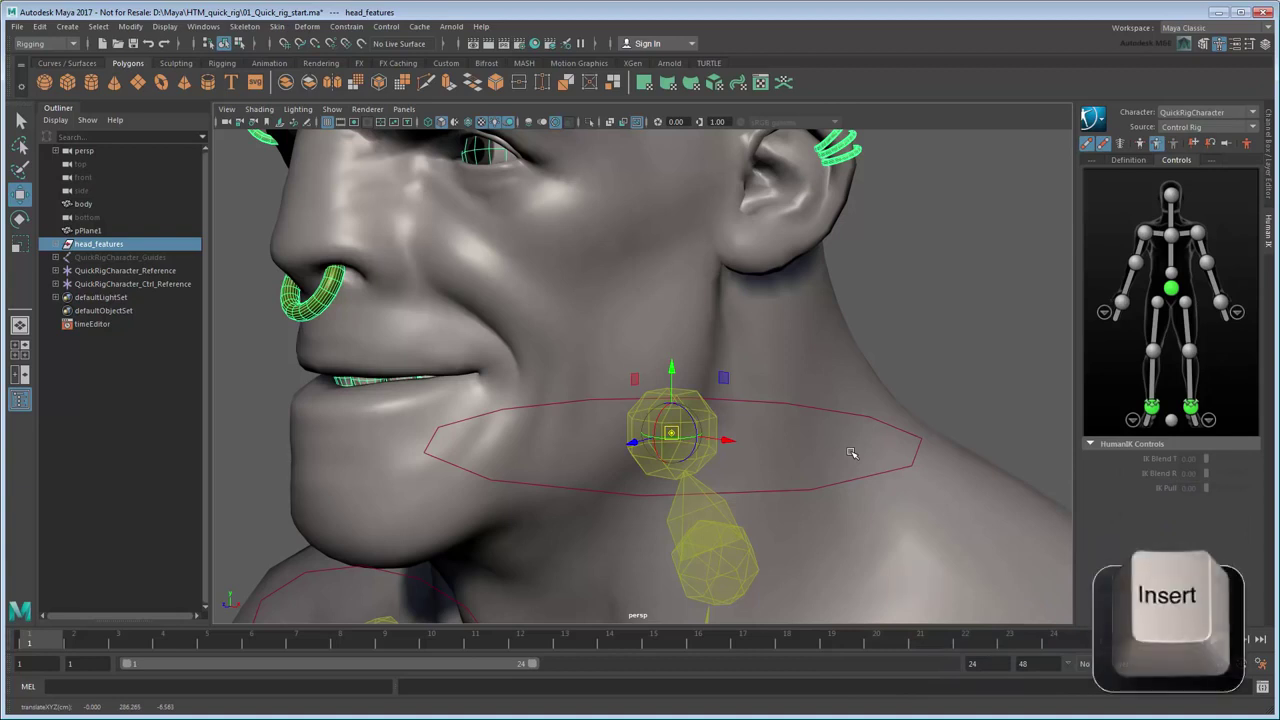
Expand the QuickRigCharacter_Reference hierarchy through the hips, spine and neck down to the head joint, and widen the Outliner.
{"action": "scroll", "coordinate": [851, 453], "scroll_direction": "down", "scroll_amount": 2}
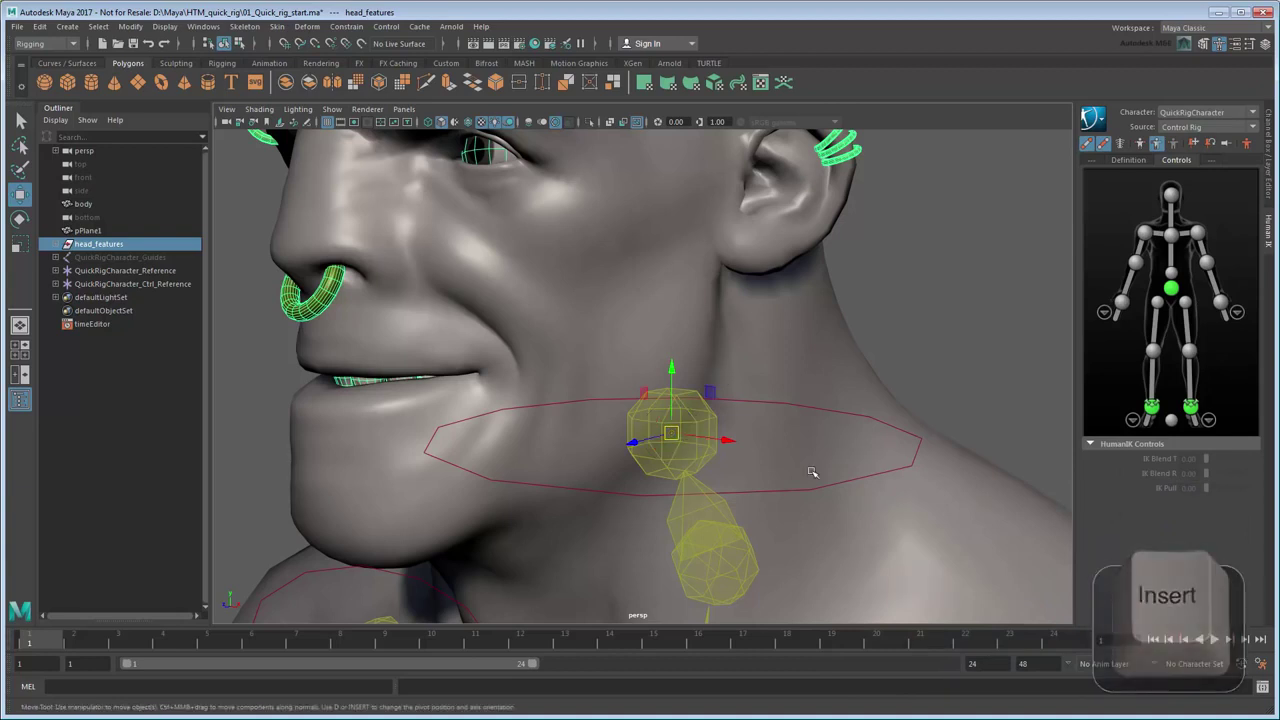
{"action": "scroll", "coordinate": [812, 473], "scroll_direction": "down", "scroll_amount": 4}
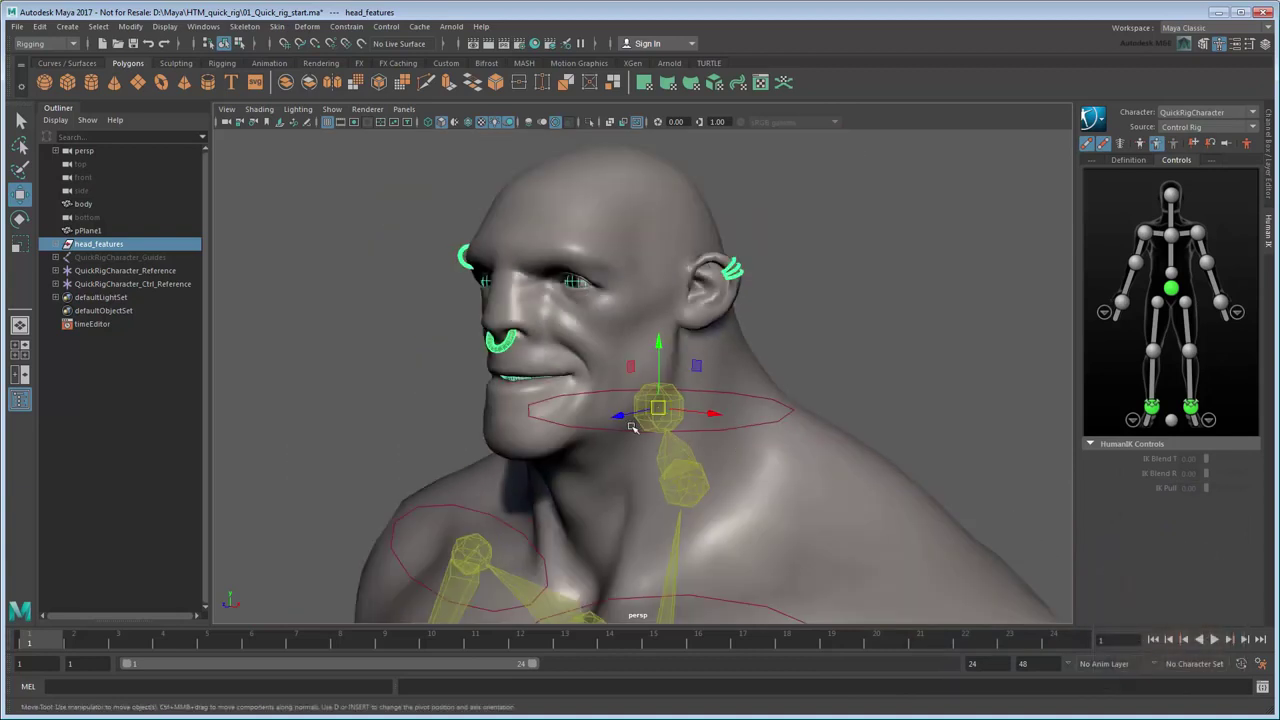
{"action": "left_click", "coordinate": [55, 270]}
{"action": "left_click", "coordinate": [62, 283]}
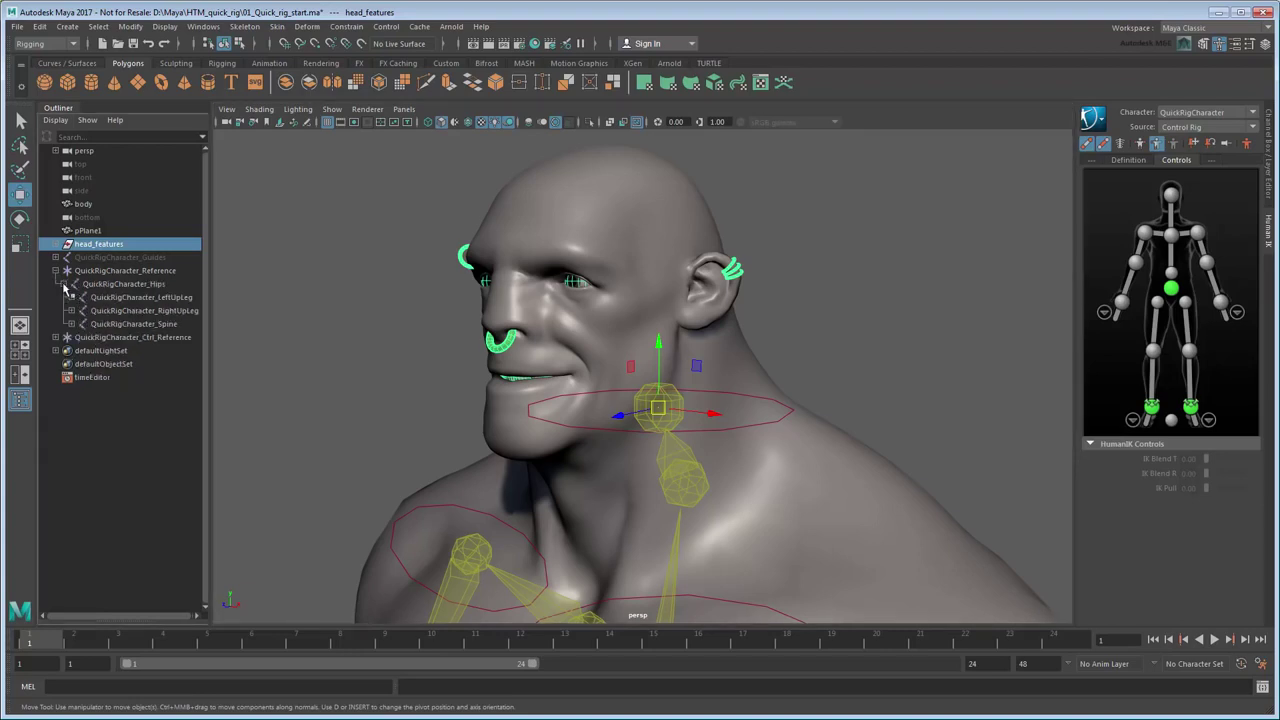
{"action": "left_click", "coordinate": [70, 323]}
{"action": "left_click", "coordinate": [78, 337]}
{"action": "left_click", "coordinate": [86, 350]}
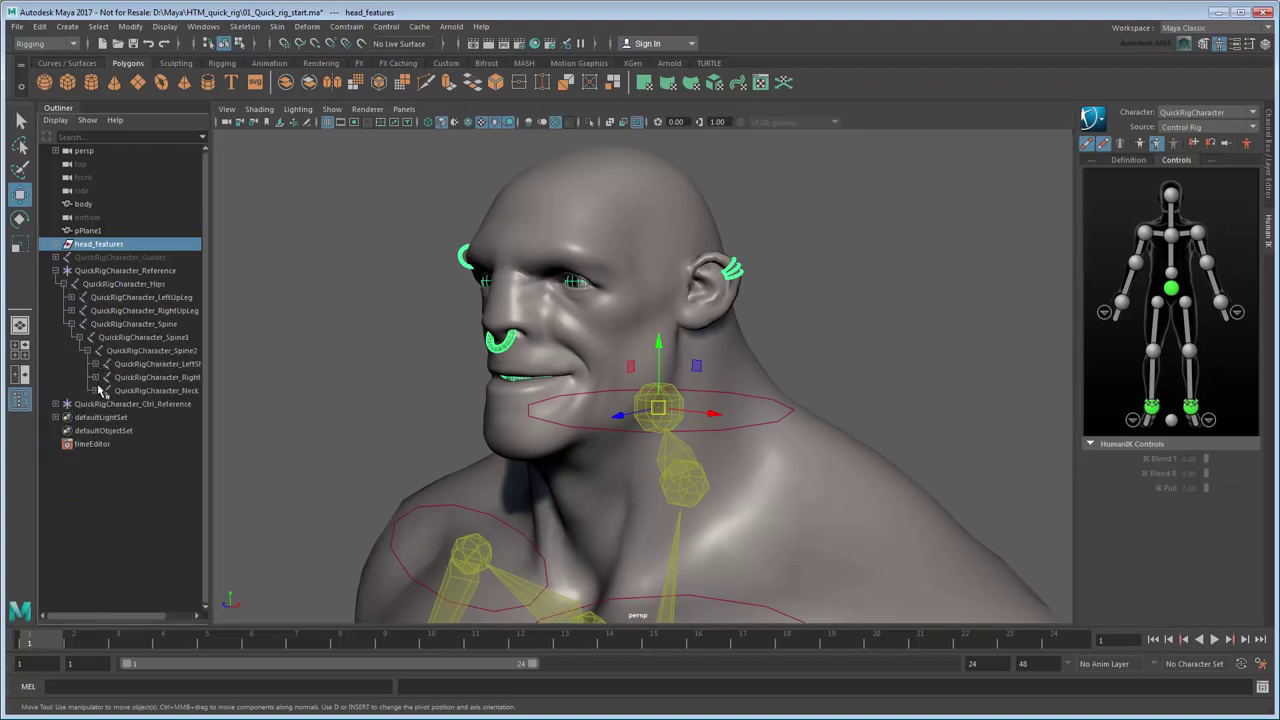
{"action": "left_click", "coordinate": [102, 390]}
{"action": "left_click_drag", "start_coordinate": [214, 495], "coordinate": [250, 488]}
Parent-constrain the head_features group to the QuickRigCharacter_Head joint.
{"action": "left_click", "coordinate": [200, 405]}
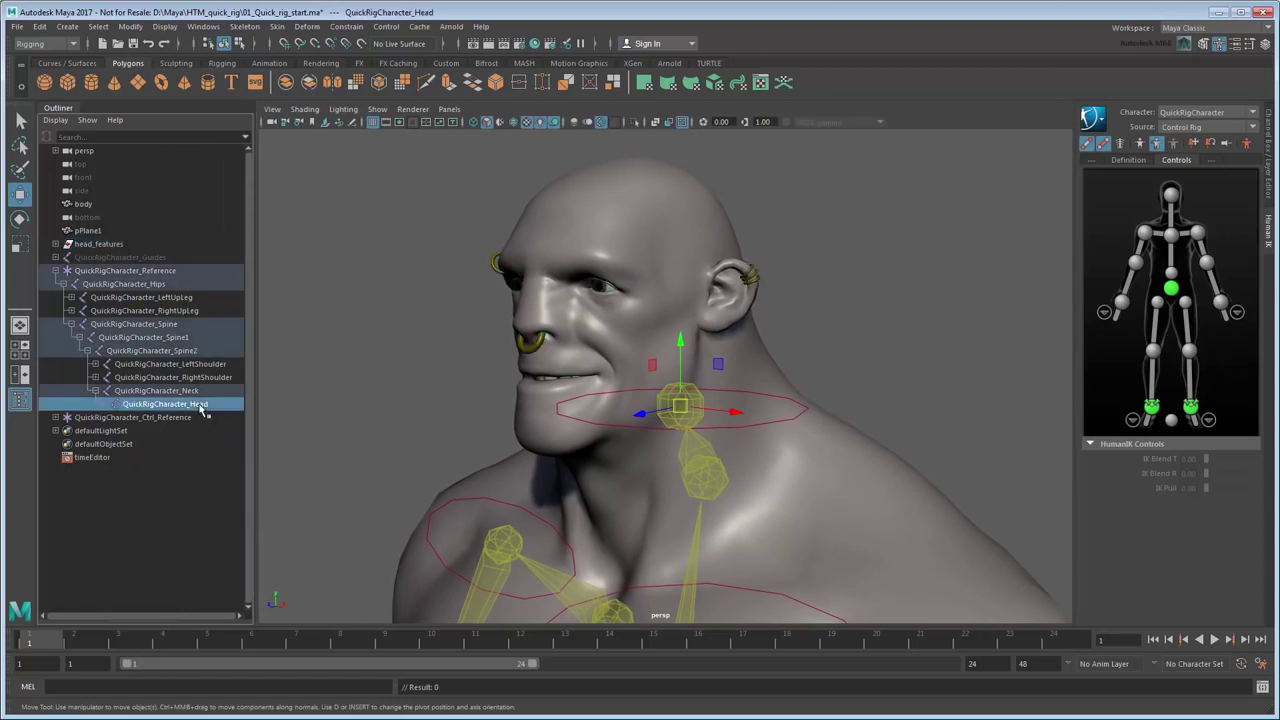
{"action": "left_click", "coordinate": [125, 244], "text": "ctrl"}
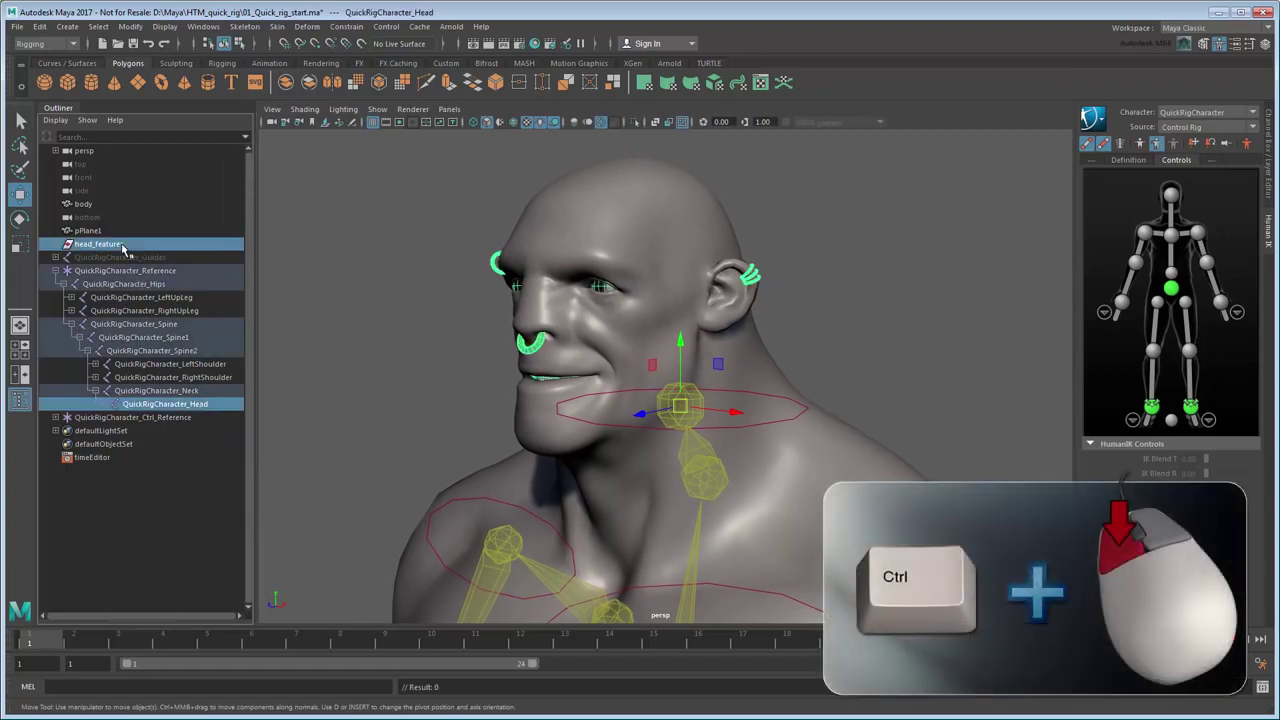
{"action": "left_click", "coordinate": [346, 26]}
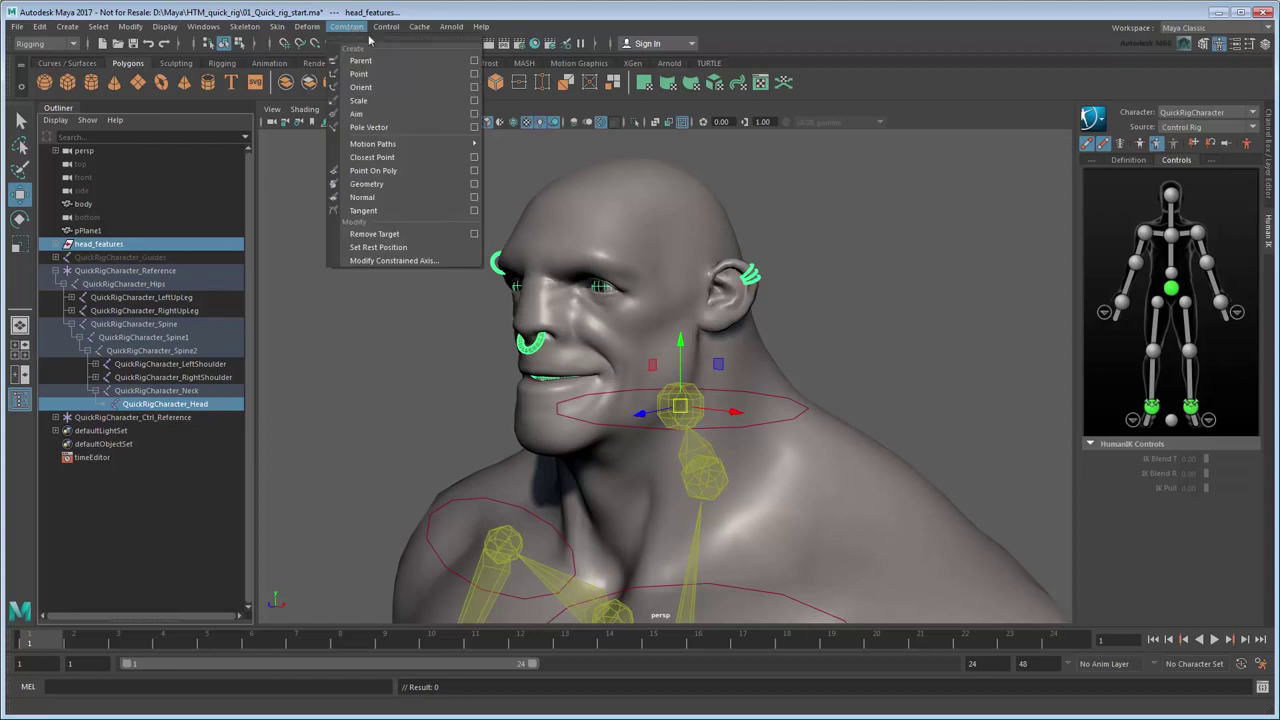
{"action": "left_click", "coordinate": [421, 62]}
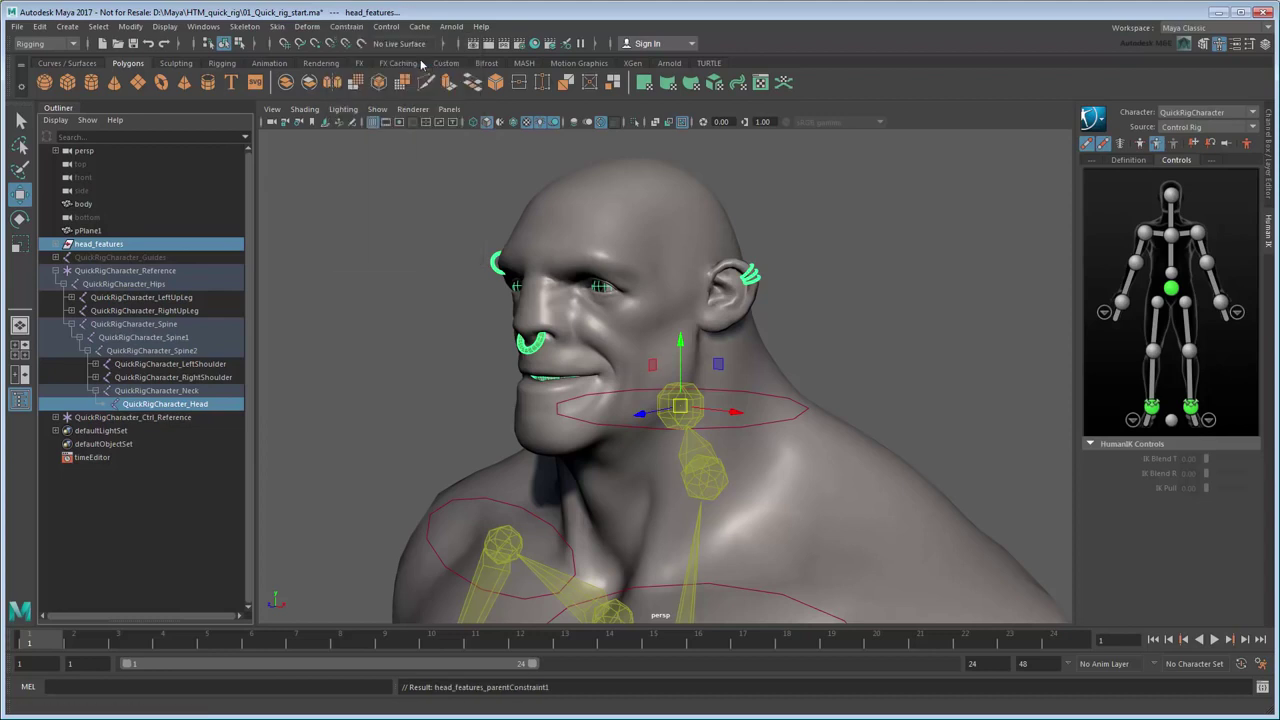
Rotate the head control sideways to test whether the head features follow the head.
{"action": "left_click", "coordinate": [782, 406]}
{"action": "left_click", "coordinate": [794, 418]}
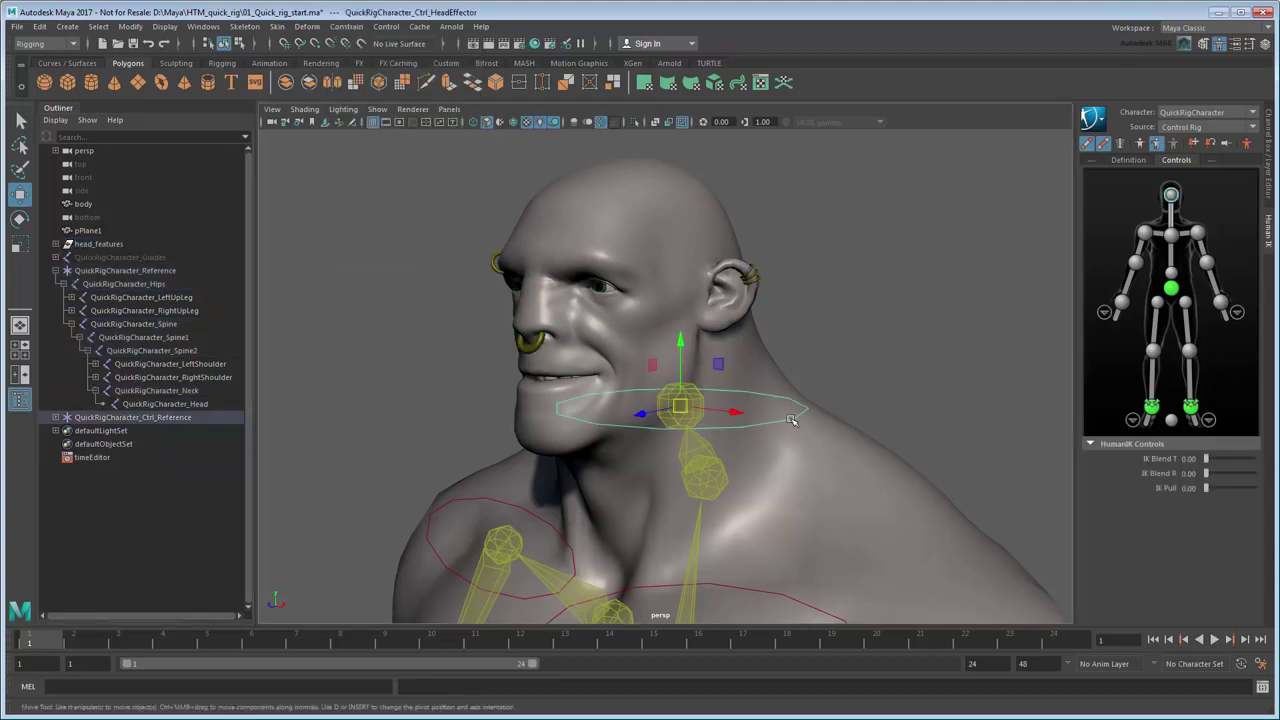
{"action": "key", "text": "e"}
{"action": "left_click_drag", "start_coordinate": [659, 412], "coordinate": [713, 420]}
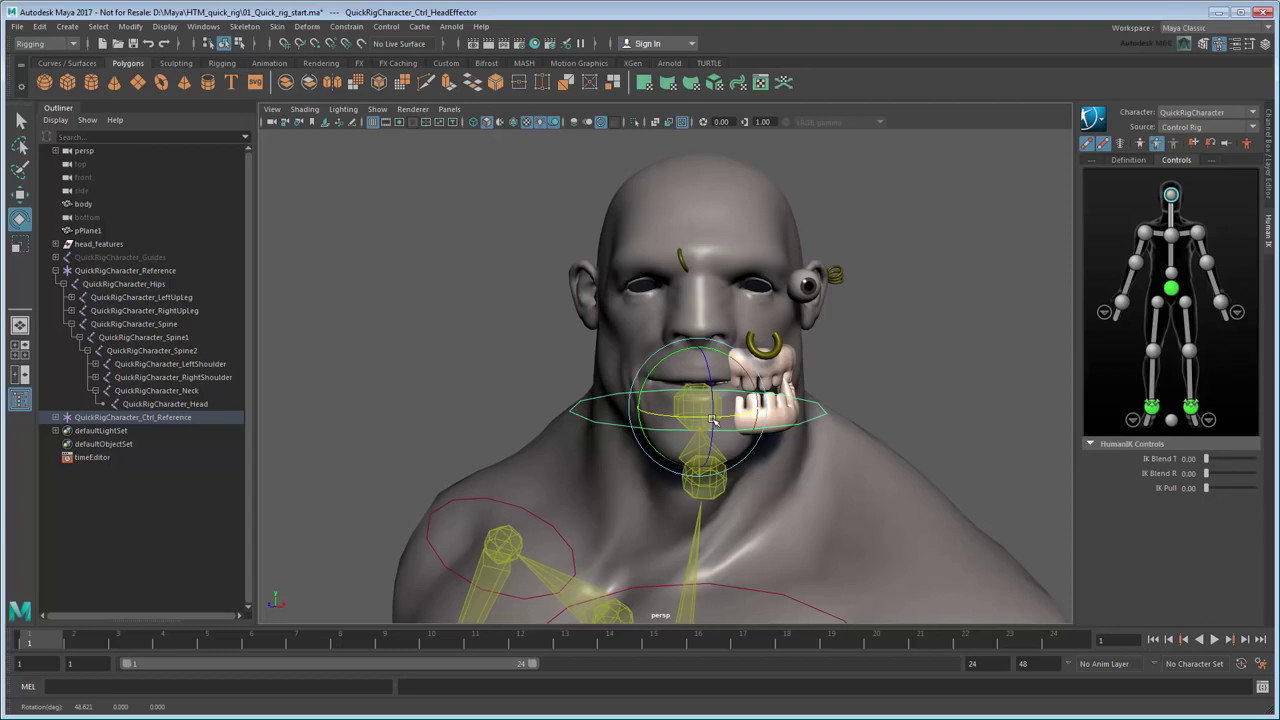
Undo the head control's test rotation, and start Paint Skin Weights on the body mesh with its tool settings open.
{"action": "key", "text": "q"}
{"action": "key", "text": "ctrl+z"}
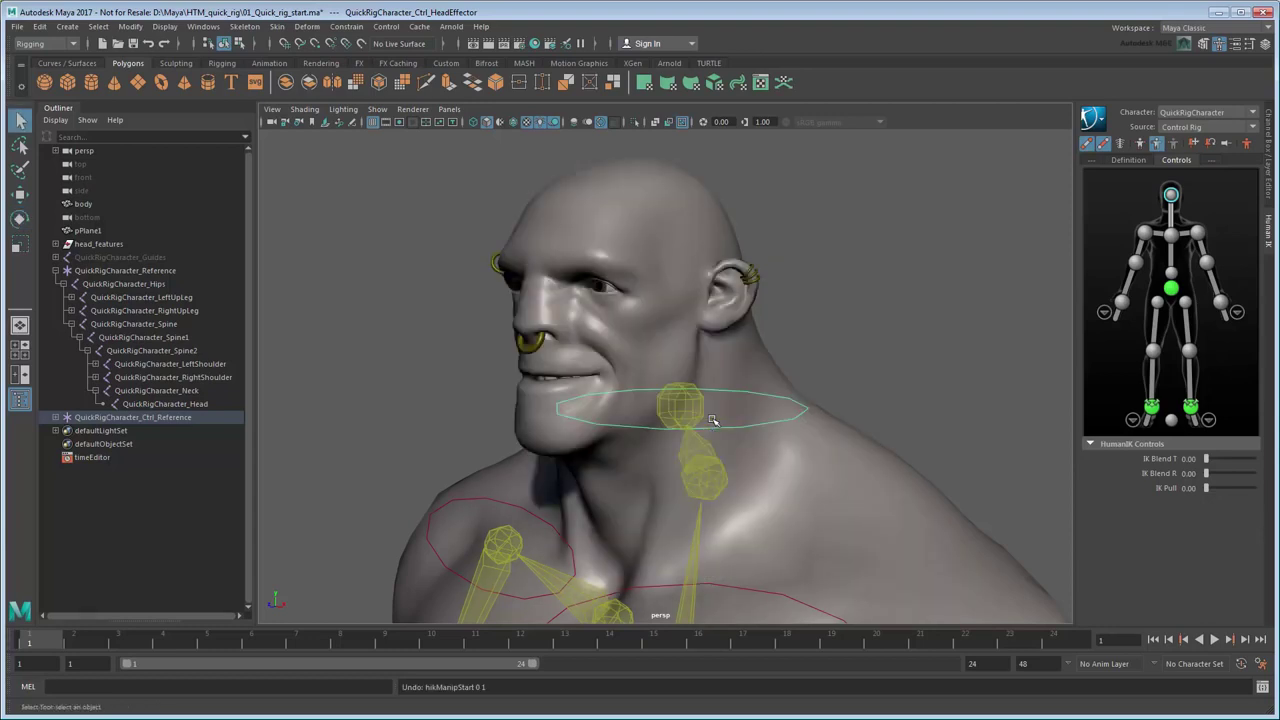
{"action": "left_click", "coordinate": [628, 300]}
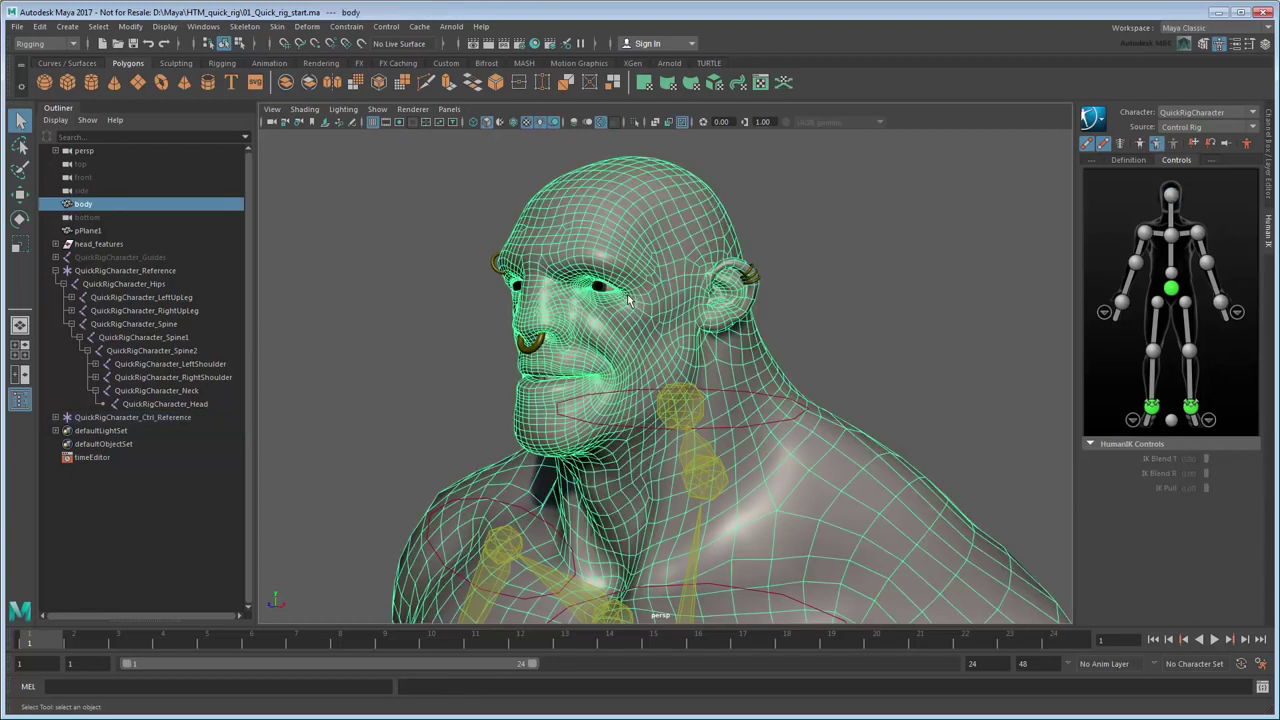
{"action": "left_click", "coordinate": [277, 26]}
{"action": "left_click", "coordinate": [422, 124]}
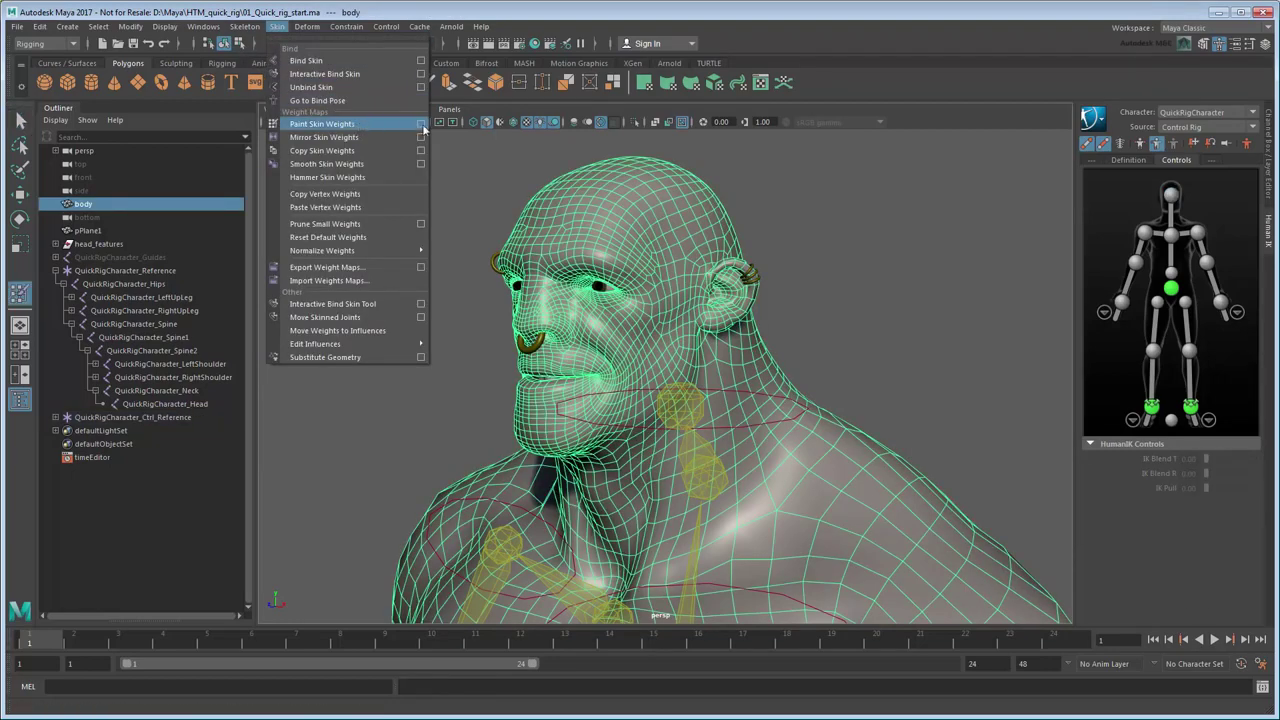
{"action": "left_click", "coordinate": [421, 124]}
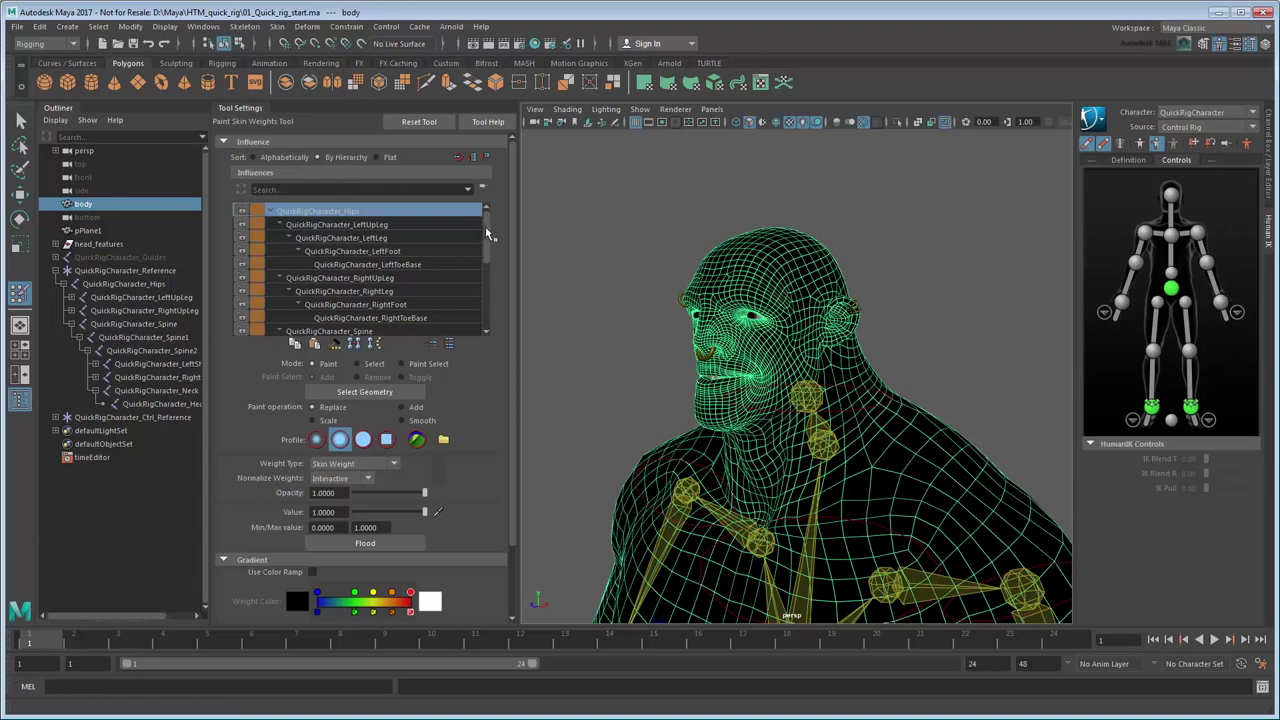
Choose the QuickRigCharacter_Head influence and paint its weight over the head with Replace at opacity 1 and value 1.
{"action": "left_click_drag", "start_coordinate": [486, 229], "coordinate": [491, 300]}
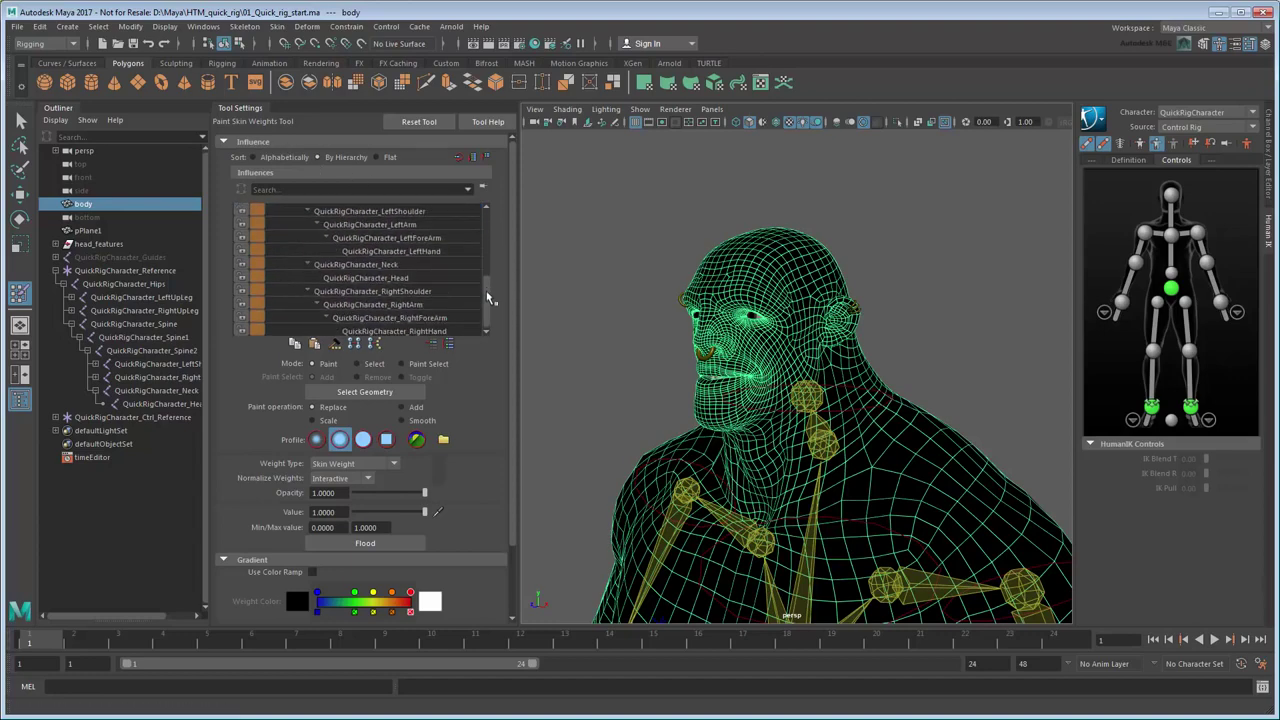
{"action": "left_click", "coordinate": [418, 280]}
{"action": "scroll", "coordinate": [630, 282], "scroll_direction": "up", "scroll_amount": 5}
{"action": "middle_click_drag", "start_coordinate": [630, 286], "coordinate": [630, 328], "text": "alt"}
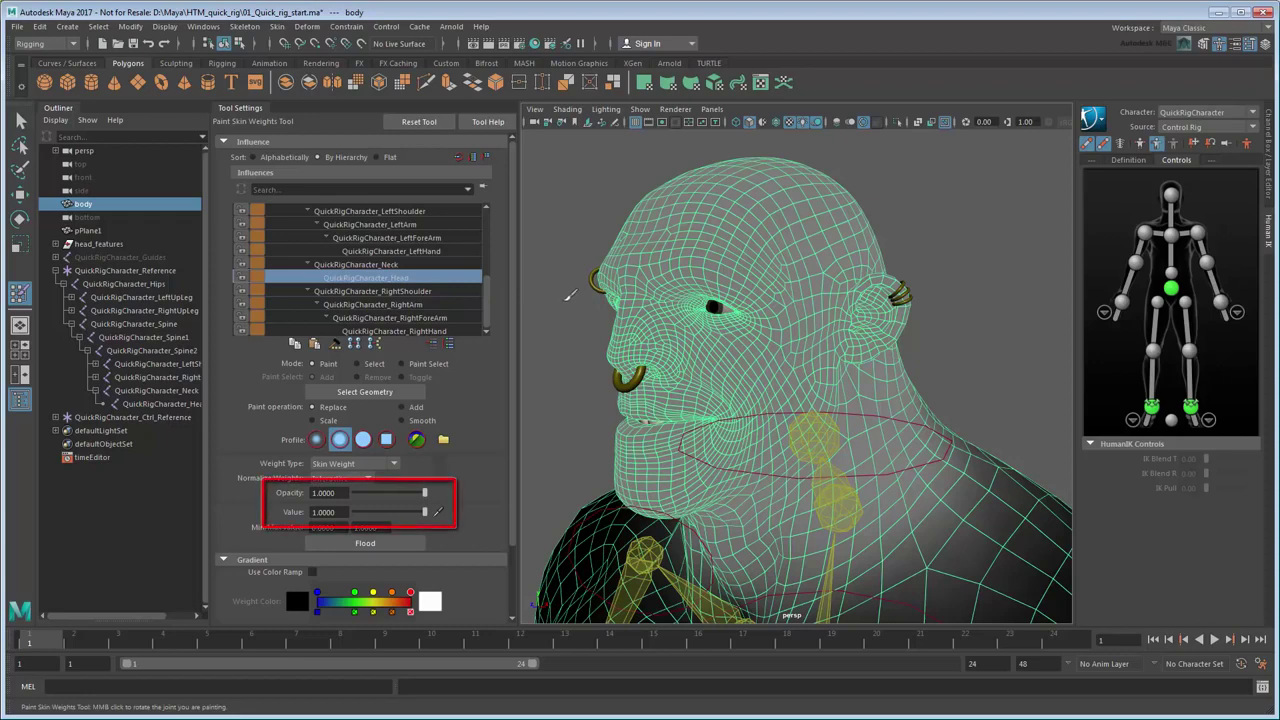
{"action": "mouse_move", "coordinate": [749, 245]}
{"action": "left_mouse_down"}
{"action": "mouse_move", "coordinate": [714, 193]}
{"action": "mouse_move", "coordinate": [683, 251]}
{"action": "mouse_move", "coordinate": [722, 447]}
{"action": "mouse_move", "coordinate": [660, 398]}
{"action": "mouse_move", "coordinate": [780, 195]}
{"action": "mouse_move", "coordinate": [800, 248]}
{"action": "mouse_move", "coordinate": [899, 283]}
{"action": "mouse_move", "coordinate": [773, 190]}
{"action": "mouse_move", "coordinate": [699, 239]}
{"action": "left_mouse_up"}
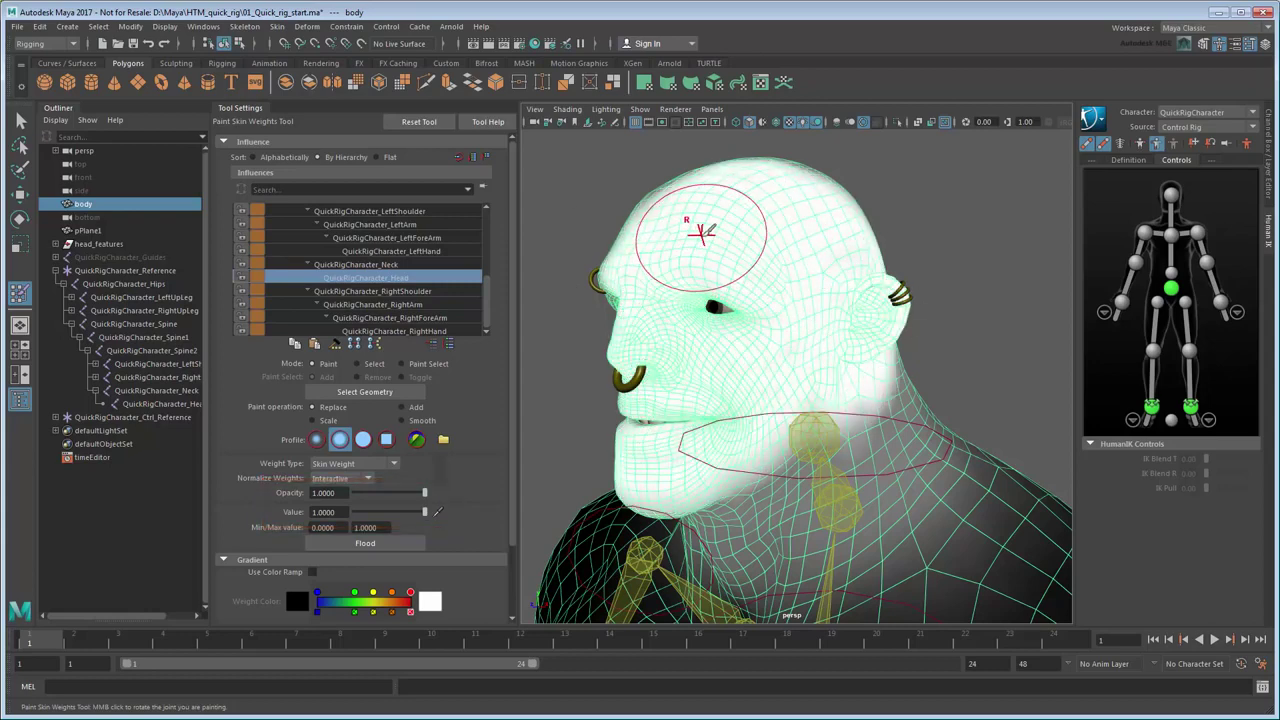
Hide the head_features group and reselect the body mesh for weight painting.
{"action": "left_click", "coordinate": [88, 245]}
{"action": "key", "text": "ctrl+h"}
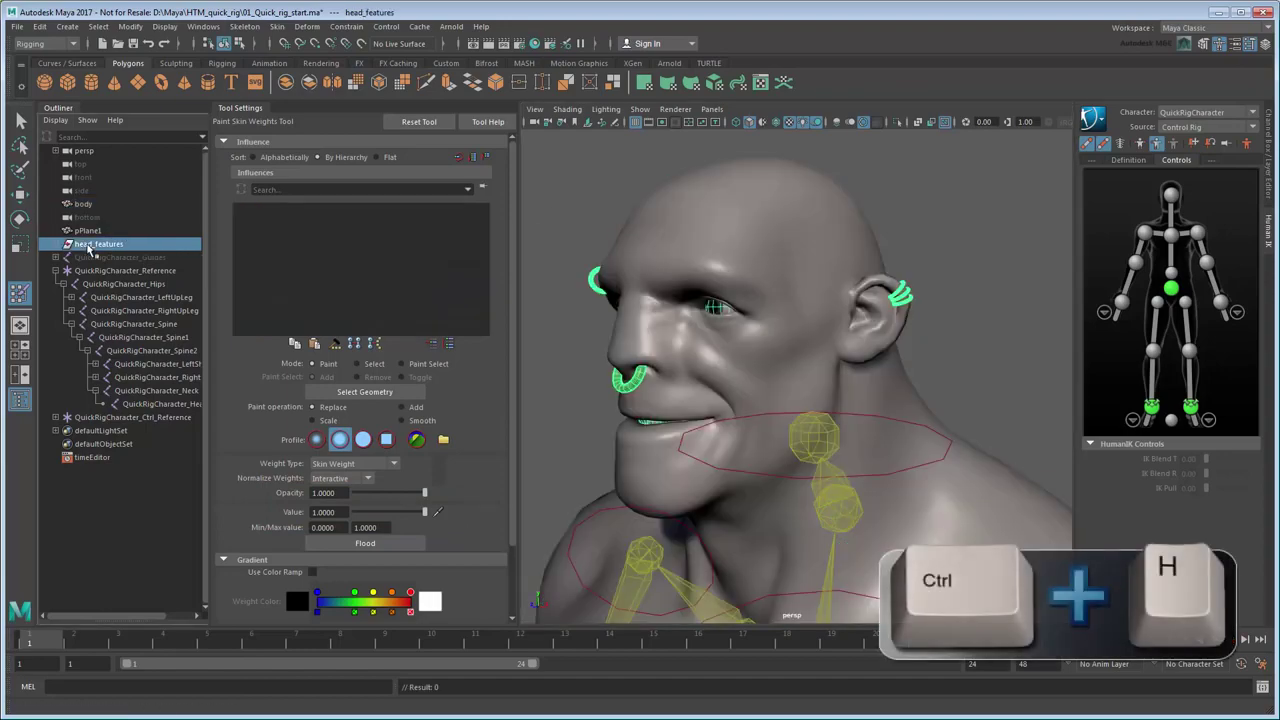
{"action": "left_click", "coordinate": [83, 204]}
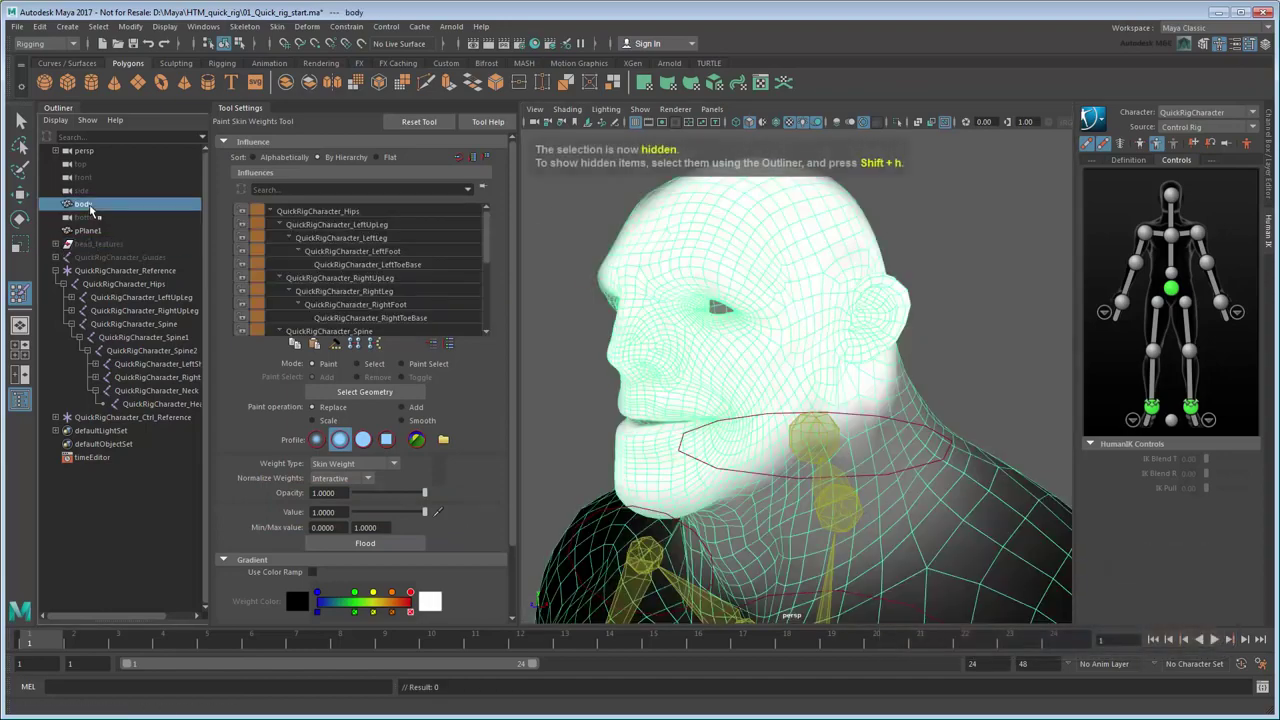
Paint the head joint's weight over the rest of the face and the far side of the head, and switch to Smooth to blend it.
{"action": "left_click_drag", "start_coordinate": [700, 300], "coordinate": [800, 232], "text": "alt"}
{"action": "scroll", "coordinate": [800, 232], "scroll_direction": "up", "scroll_amount": 5}
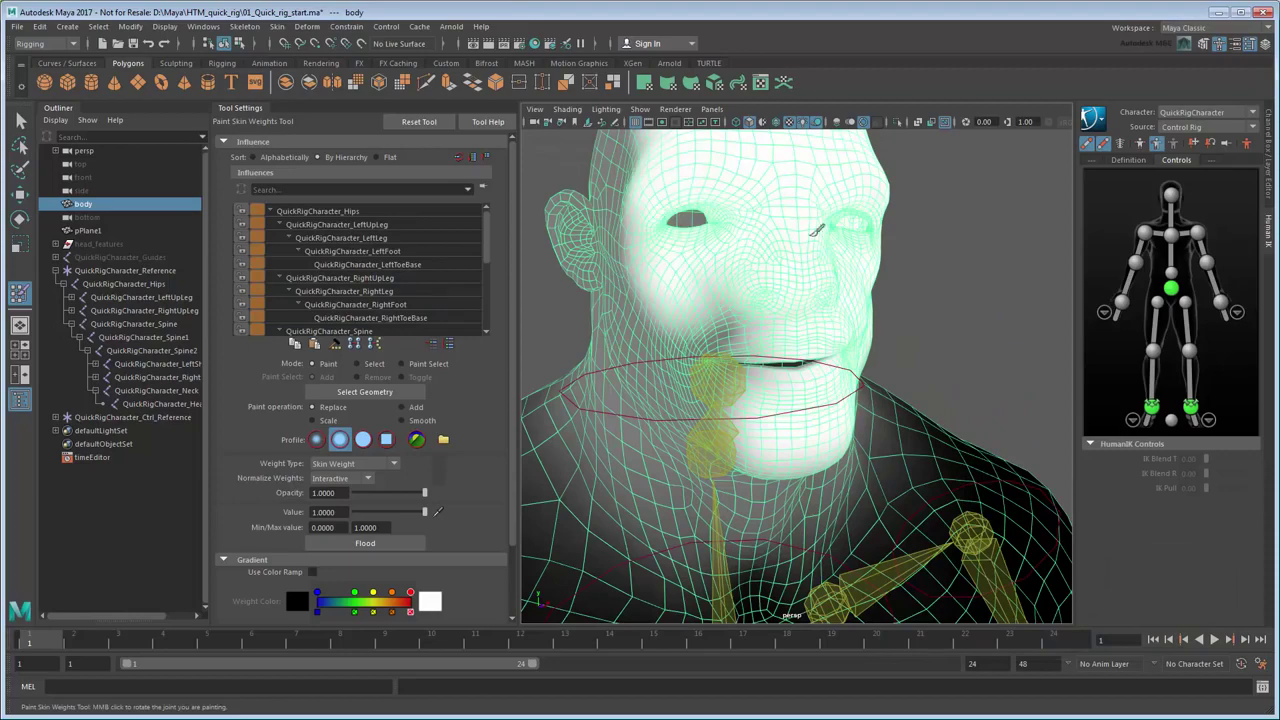
{"action": "left_click_drag", "start_coordinate": [708, 289], "coordinate": [826, 326], "text": "alt"}
{"action": "left_click_drag", "start_coordinate": [631, 177], "coordinate": [788, 459], "text": "alt"}
{"action": "mouse_move", "coordinate": [740, 270]}
{"action": "left_mouse_down"}
{"action": "mouse_move", "coordinate": [680, 329]}
{"action": "mouse_move", "coordinate": [691, 271]}
{"action": "mouse_move", "coordinate": [863, 329]}
{"action": "mouse_move", "coordinate": [772, 268]}
{"action": "left_mouse_up"}
{"action": "scroll", "coordinate": [831, 309], "scroll_direction": "up", "scroll_amount": 5}
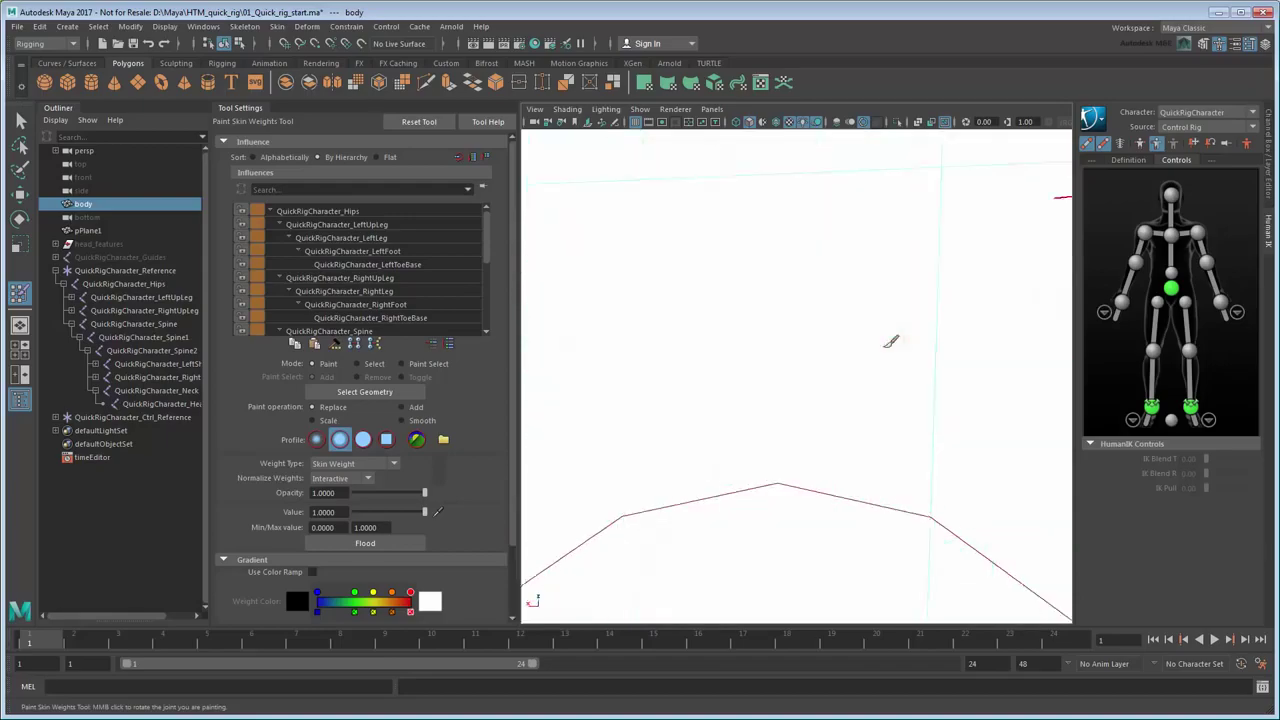
{"action": "scroll", "coordinate": [891, 343], "scroll_direction": "down", "scroll_amount": 5}
{"action": "middle_click_drag", "start_coordinate": [850, 383], "coordinate": [883, 509], "text": "alt"}
{"action": "left_click_drag", "start_coordinate": [588, 240], "coordinate": [548, 234]}
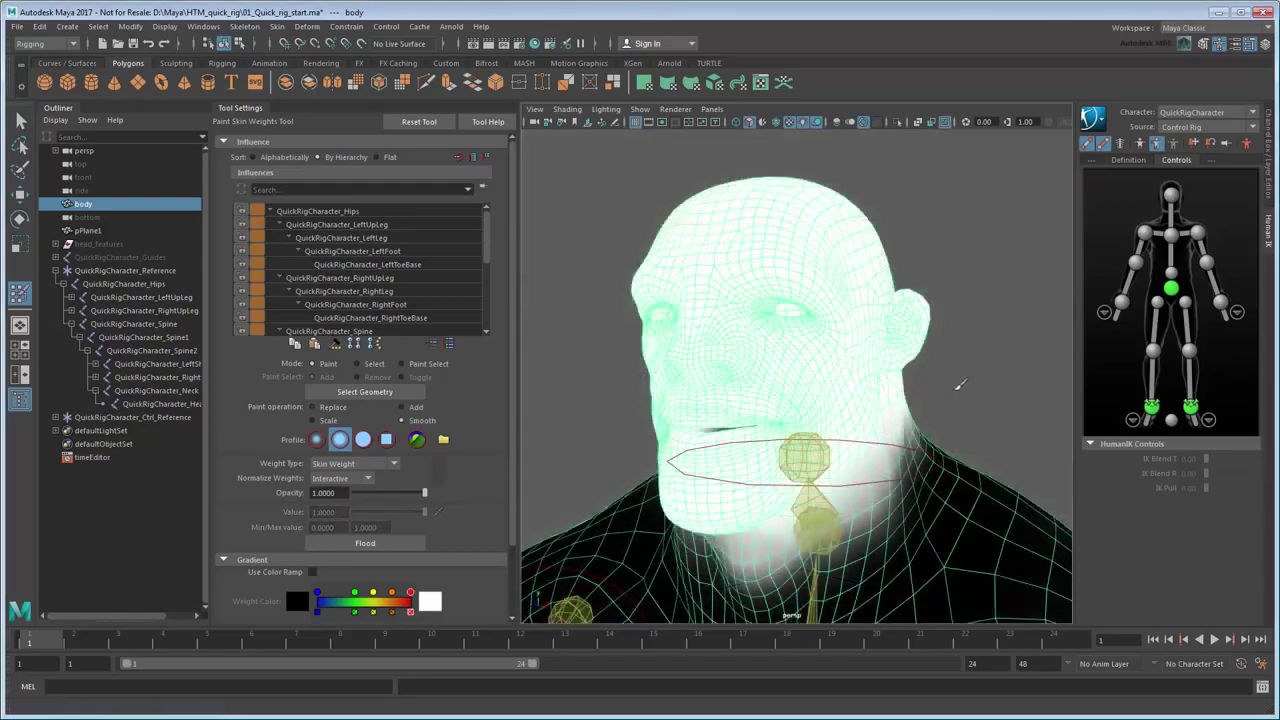
Leave weight painting and show the hidden head_features group again.
{"action": "mouse_move", "coordinate": [960, 384]}
{"action": "left_mouse_down", "text": "alt"}
{"action": "mouse_move", "coordinate": [635, 402]}
{"action": "mouse_move", "coordinate": [766, 423]}
{"action": "mouse_move", "coordinate": [648, 395]}
{"action": "left_mouse_up", "text": "alt"}
{"action": "key", "text": "q"}
{"action": "key", "text": "shift+h"}
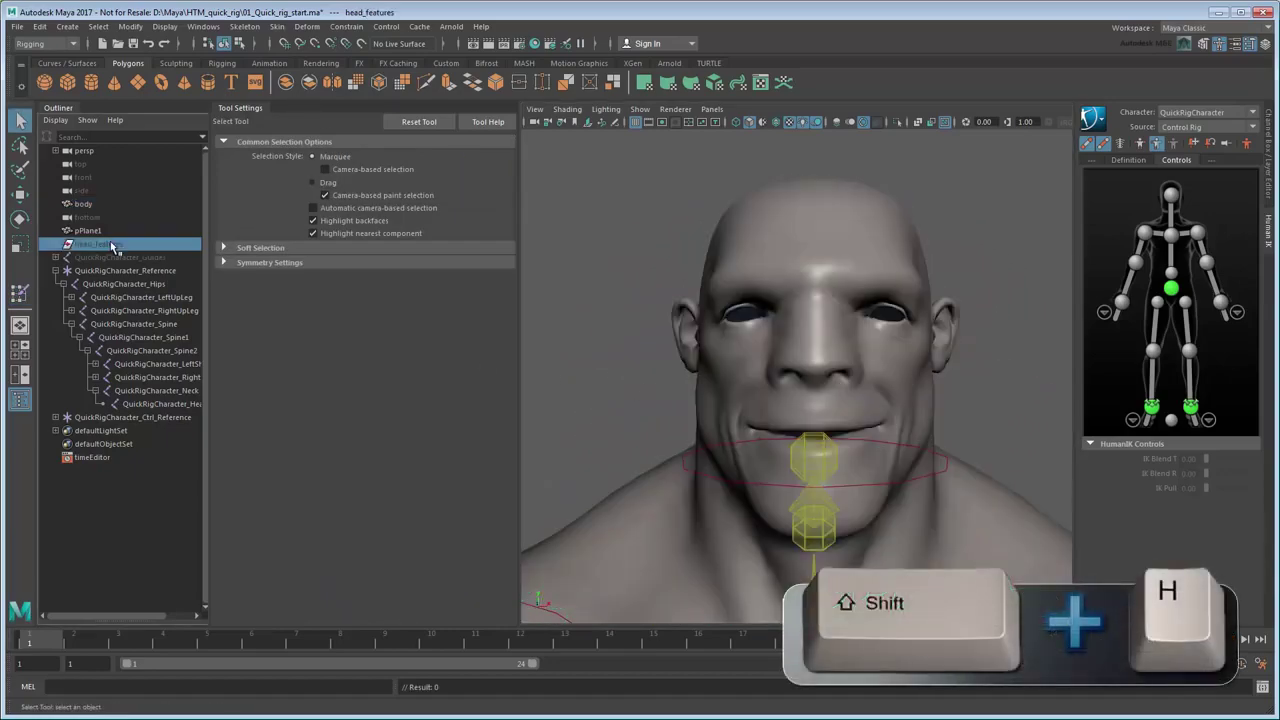
Rotate the head control sideways to test the painted head weights, and inspect the deformation.
{"action": "left_click", "coordinate": [914, 482]}
{"action": "key", "text": "e"}
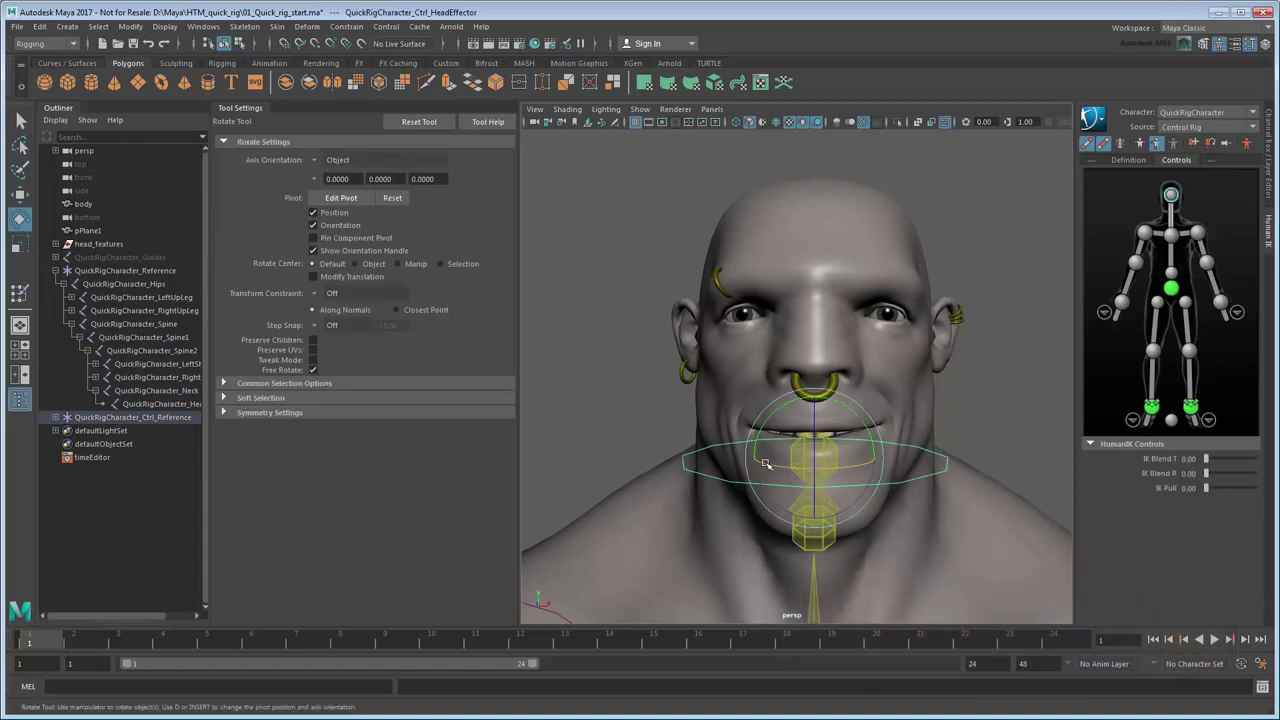
{"action": "left_click_drag", "start_coordinate": [764, 462], "coordinate": [740, 471]}
{"action": "left_click", "coordinate": [1000, 398]}
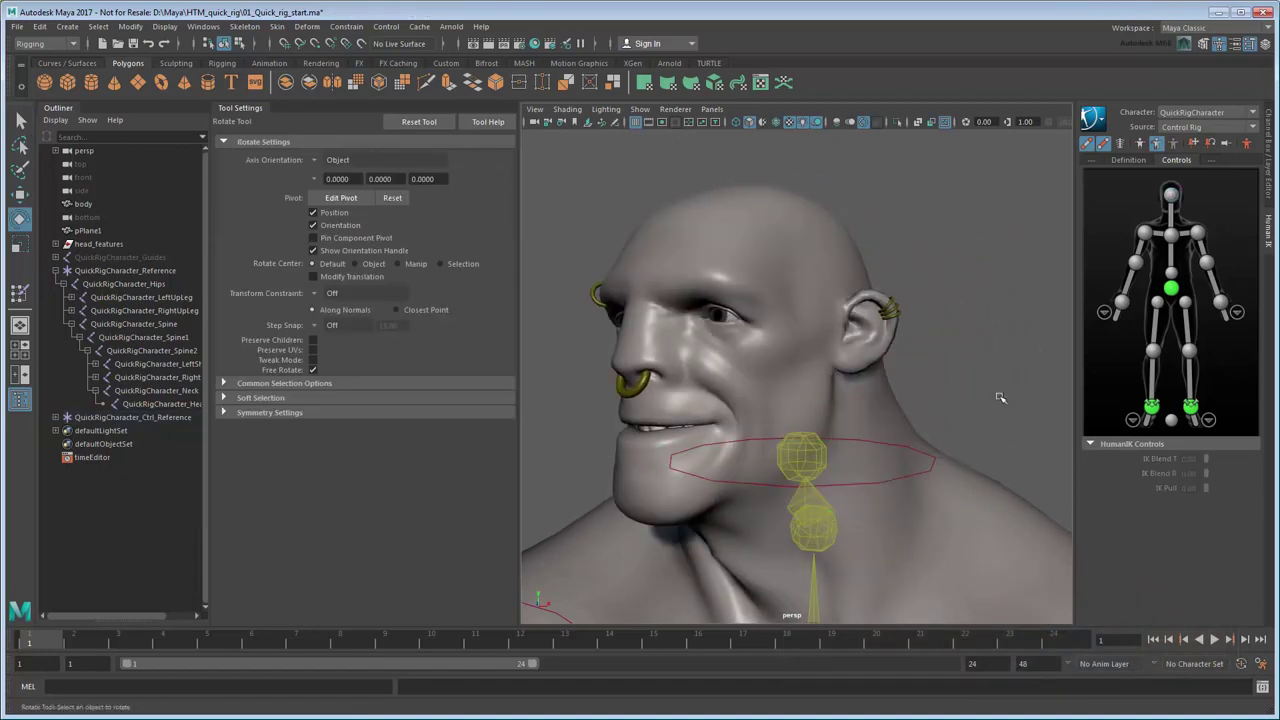
{"action": "left_click_drag", "start_coordinate": [1000, 398], "coordinate": [714, 407], "text": "alt"}
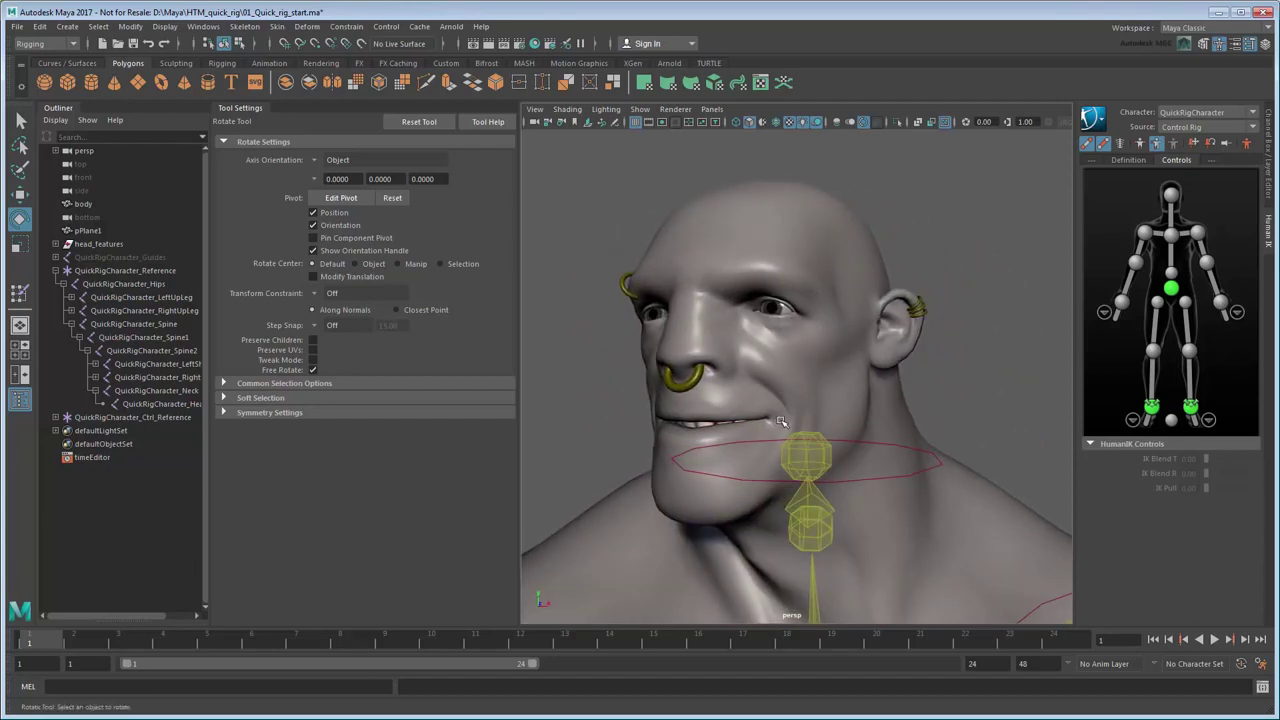
Return to Paint Skin Weights on the body mesh and lock the weights of the QuickRigCharacter_Head influence.
{"action": "key", "text": "q"}
{"action": "left_click", "coordinate": [807, 399]}
{"action": "left_click", "coordinate": [19, 292]}
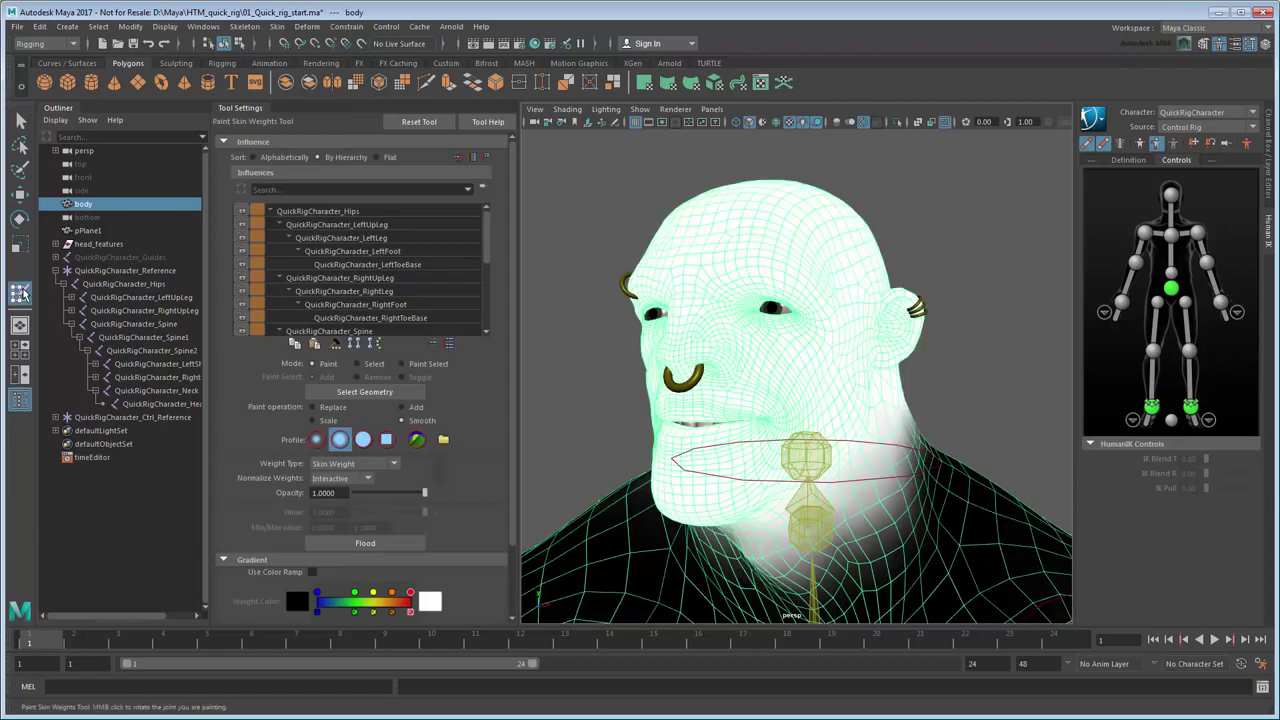
{"action": "left_click_drag", "start_coordinate": [489, 249], "coordinate": [489, 314]}
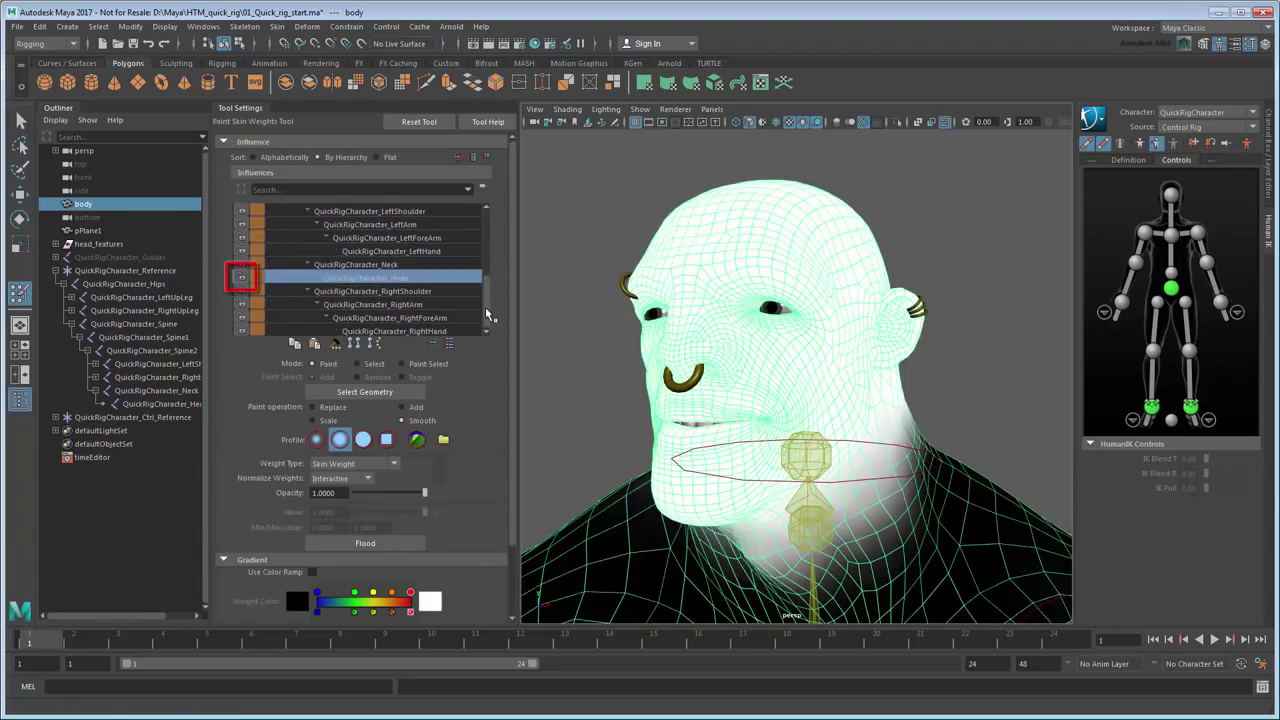
{"action": "left_click", "coordinate": [240, 279]}
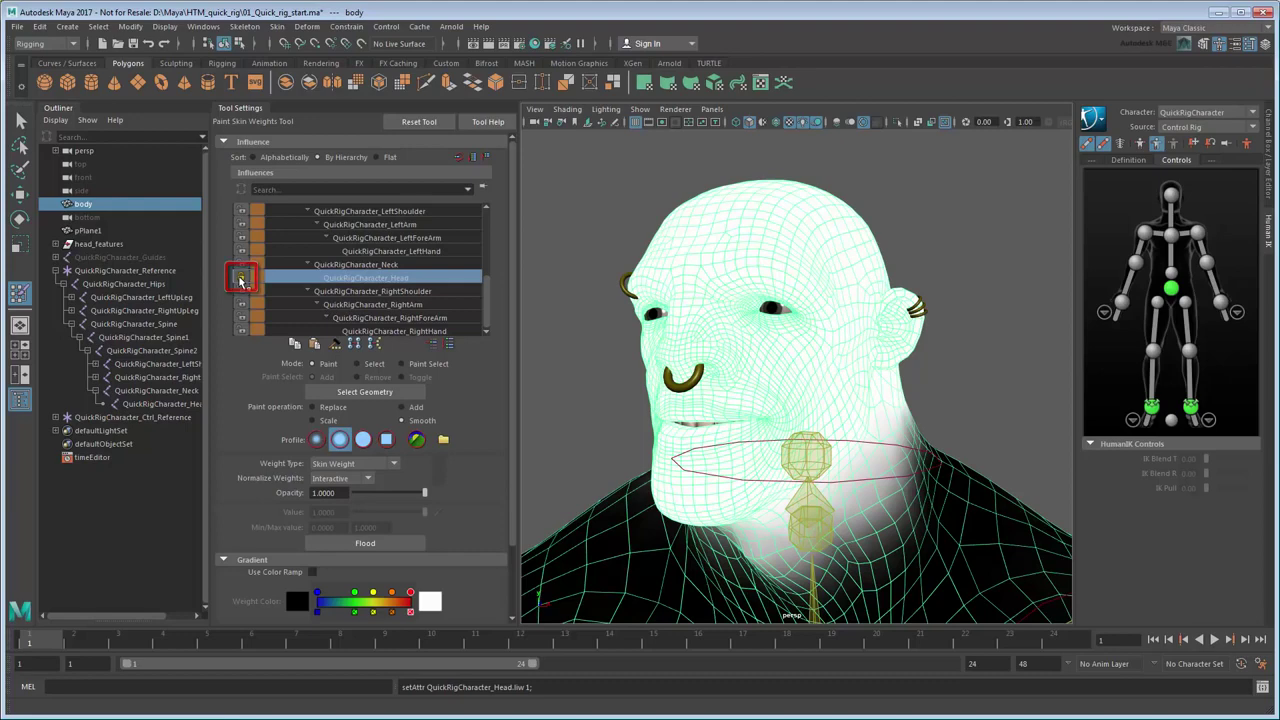
Reset the character to its stance pose with the head control selected.
{"action": "key", "text": "q"}
{"action": "left_click", "coordinate": [939, 466]}
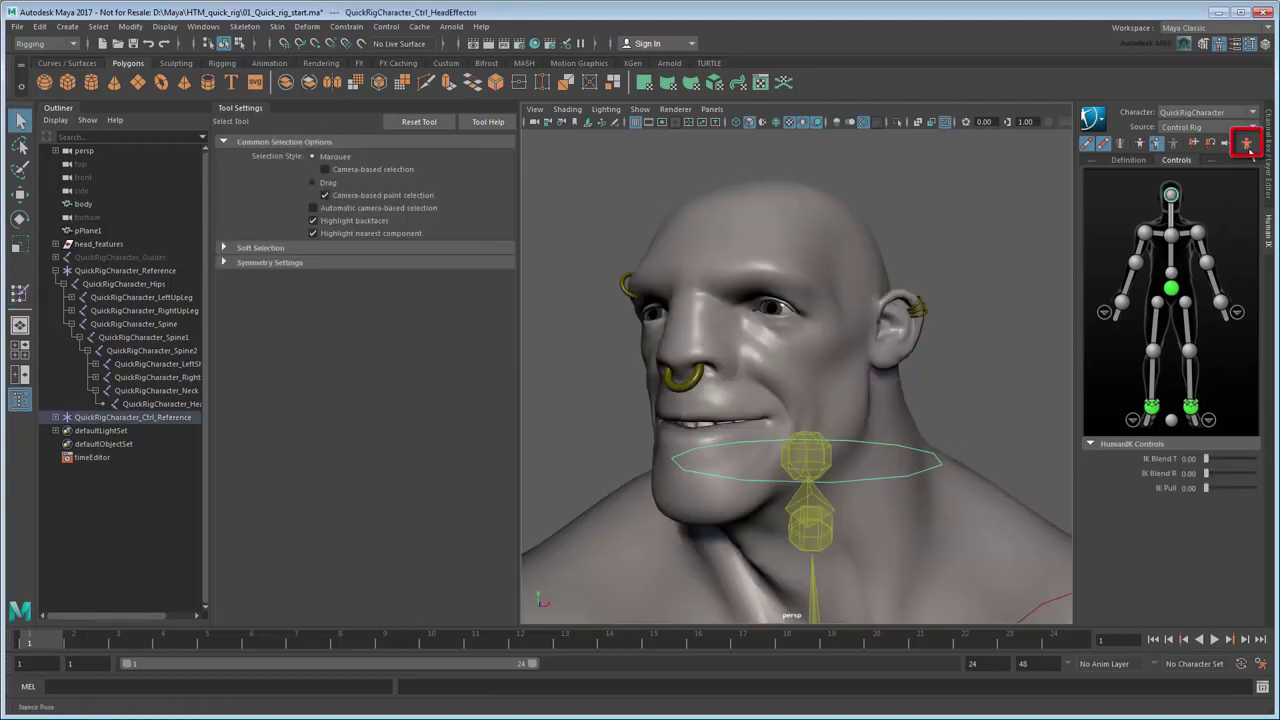
{"action": "left_click", "coordinate": [1247, 145]}
{"action": "left_click_drag", "start_coordinate": [884, 429], "coordinate": [863, 427], "text": "alt"}
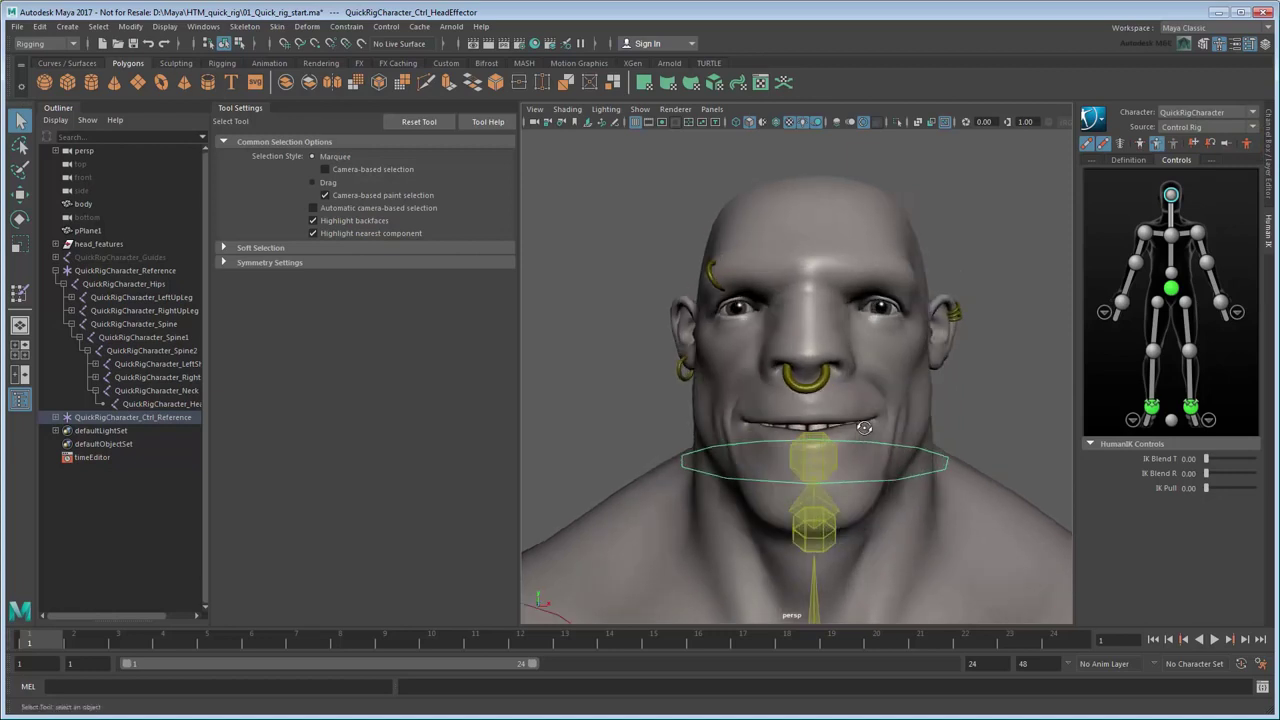
{"action": "scroll", "coordinate": [865, 433], "scroll_direction": "down", "scroll_amount": 3}
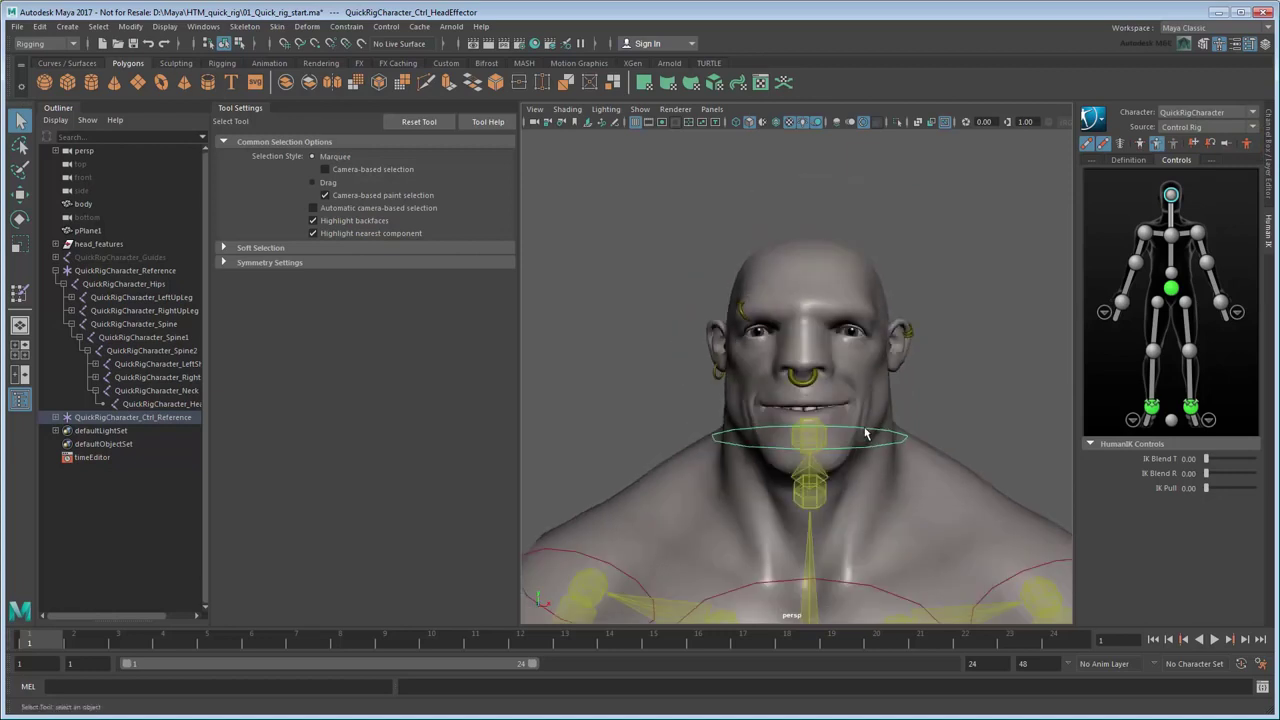
Rotate the left shoulder control to raise the arm and test the deformation around the shoulder and chest.
{"action": "left_click", "coordinate": [957, 377]}
{"action": "right_click_drag", "start_coordinate": [1000, 423], "coordinate": [960, 371], "text": "alt"}
{"action": "middle_click_drag", "start_coordinate": [960, 371], "coordinate": [864, 226], "text": "alt"}
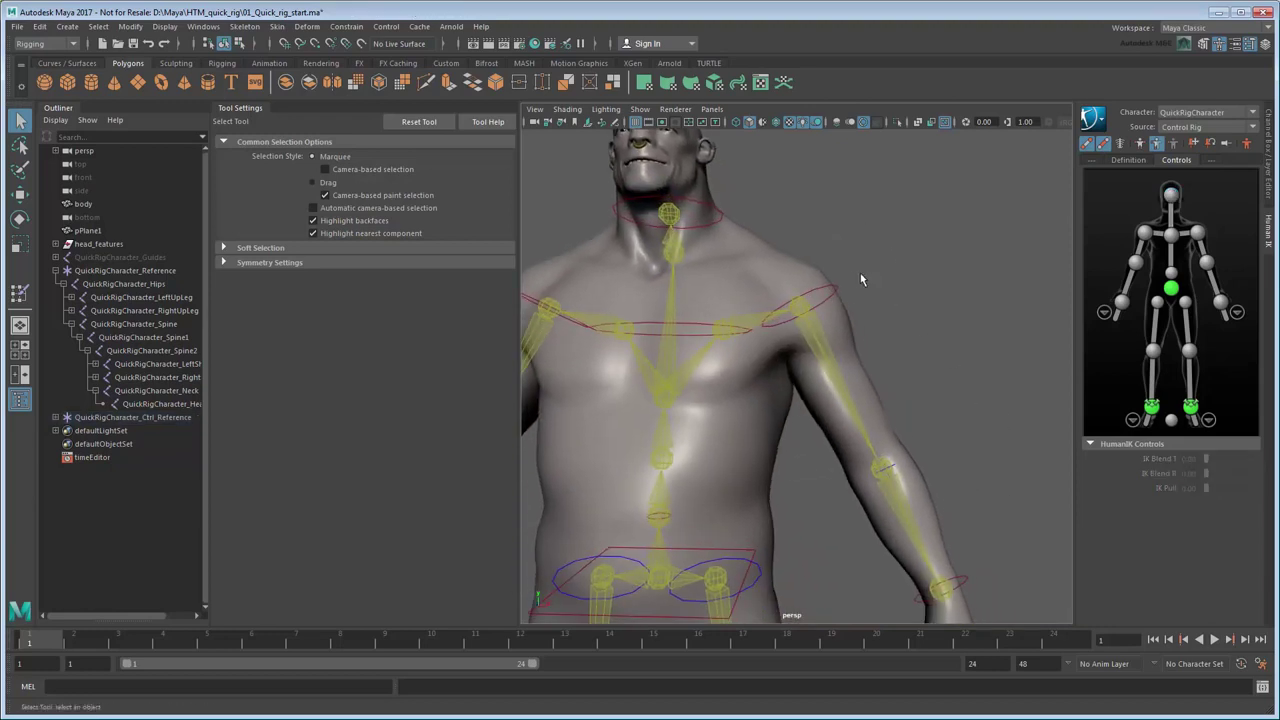
{"action": "left_click", "coordinate": [832, 292]}
{"action": "key", "text": "e"}
{"action": "left_click_drag", "start_coordinate": [856, 308], "coordinate": [966, 233]}
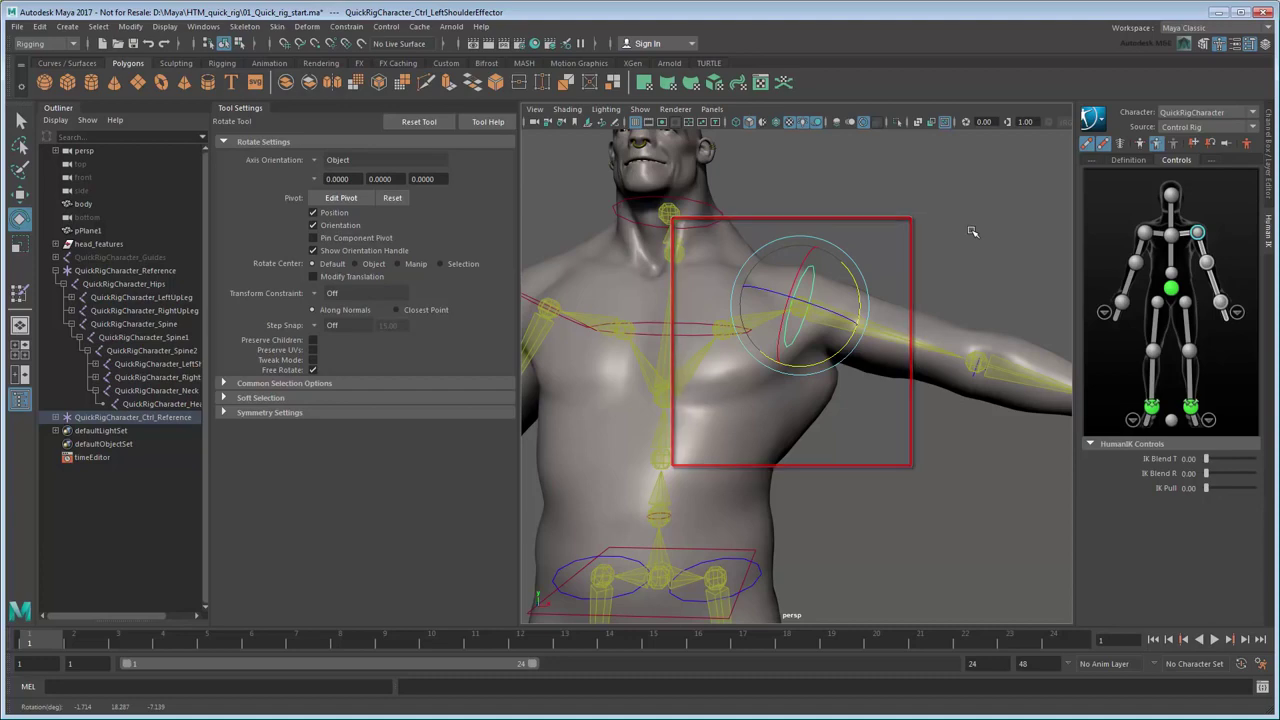
Paint the QuickRigCharacter_Spine2 weight with Replace at value 1 over the body's left chest and underarm area.
{"action": "key", "text": "q"}
{"action": "left_click", "coordinate": [646, 434]}
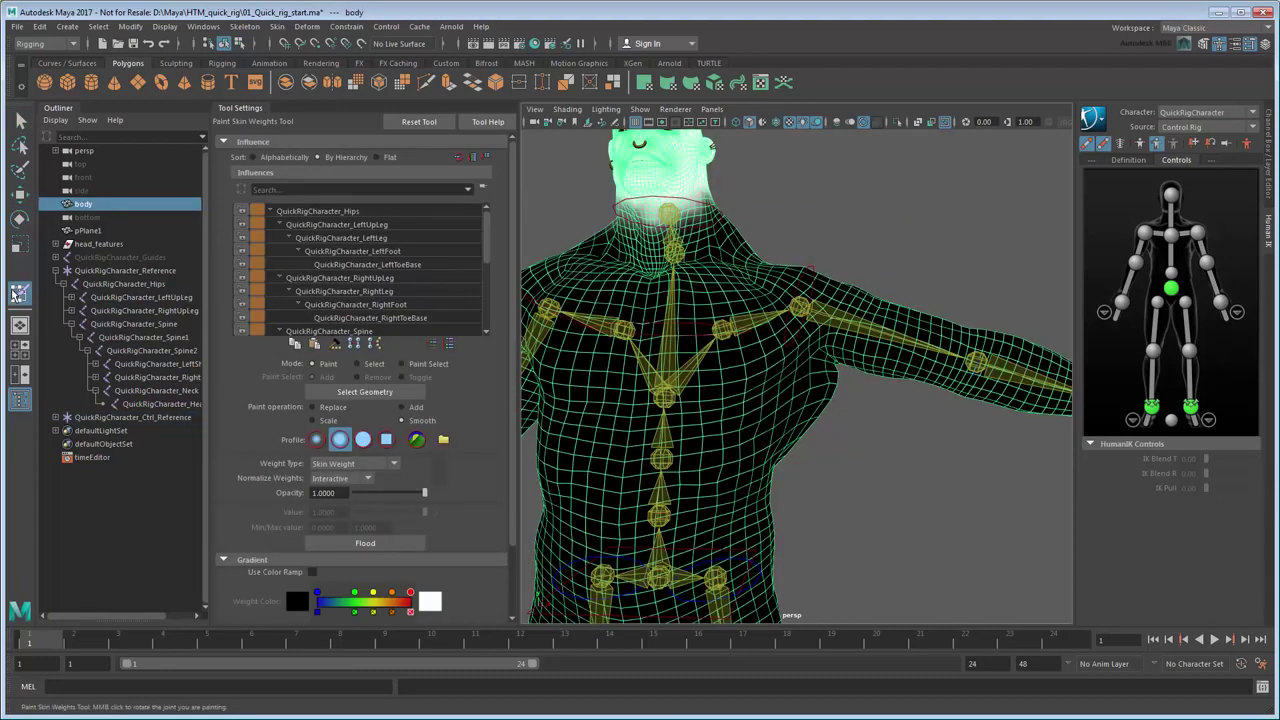
{"action": "scroll", "coordinate": [490, 228], "scroll_direction": "down", "scroll_amount": 3}
{"action": "left_click", "coordinate": [396, 259]}
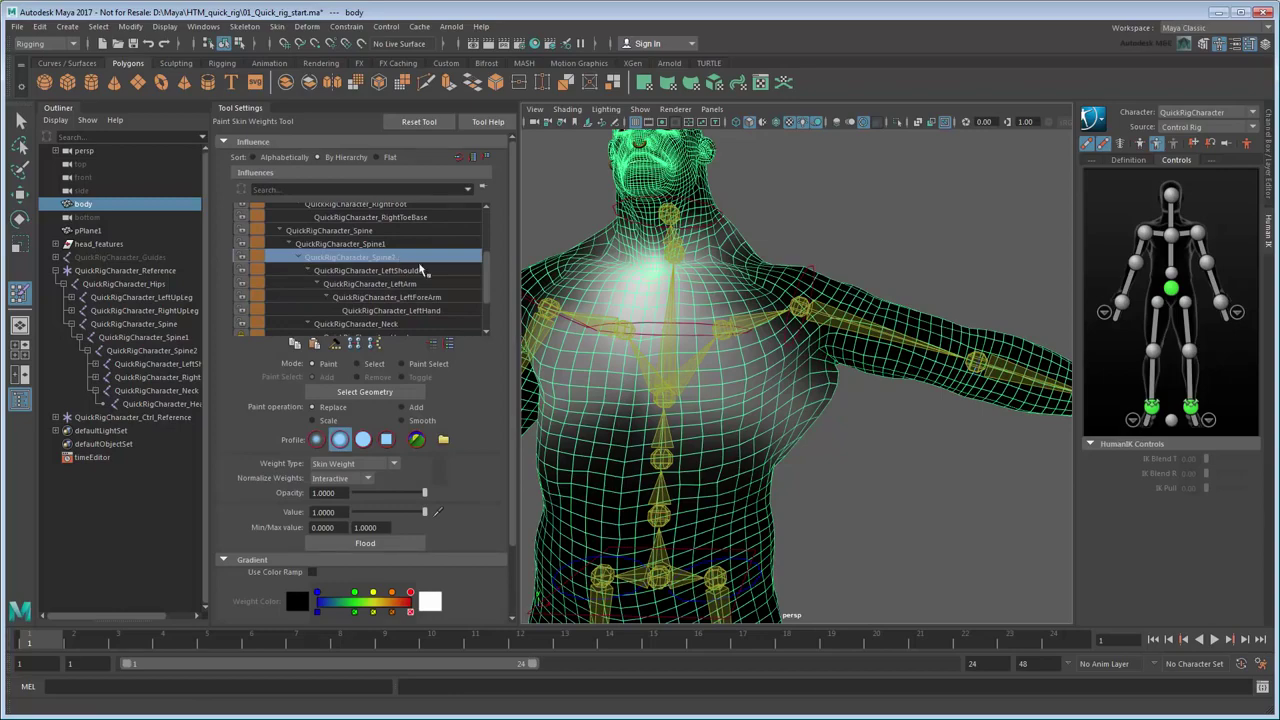
{"action": "left_click_drag", "start_coordinate": [812, 380], "coordinate": [805, 415]}
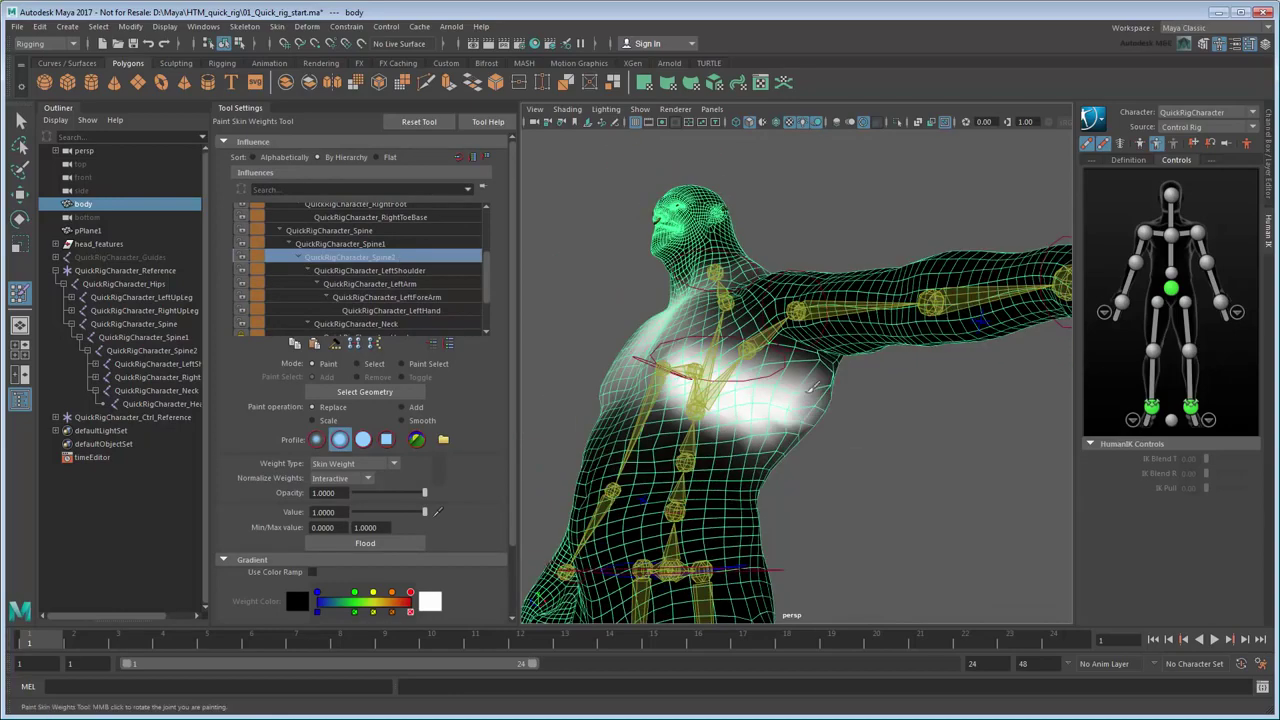
{"action": "left_click_drag", "start_coordinate": [795, 372], "coordinate": [760, 391]}
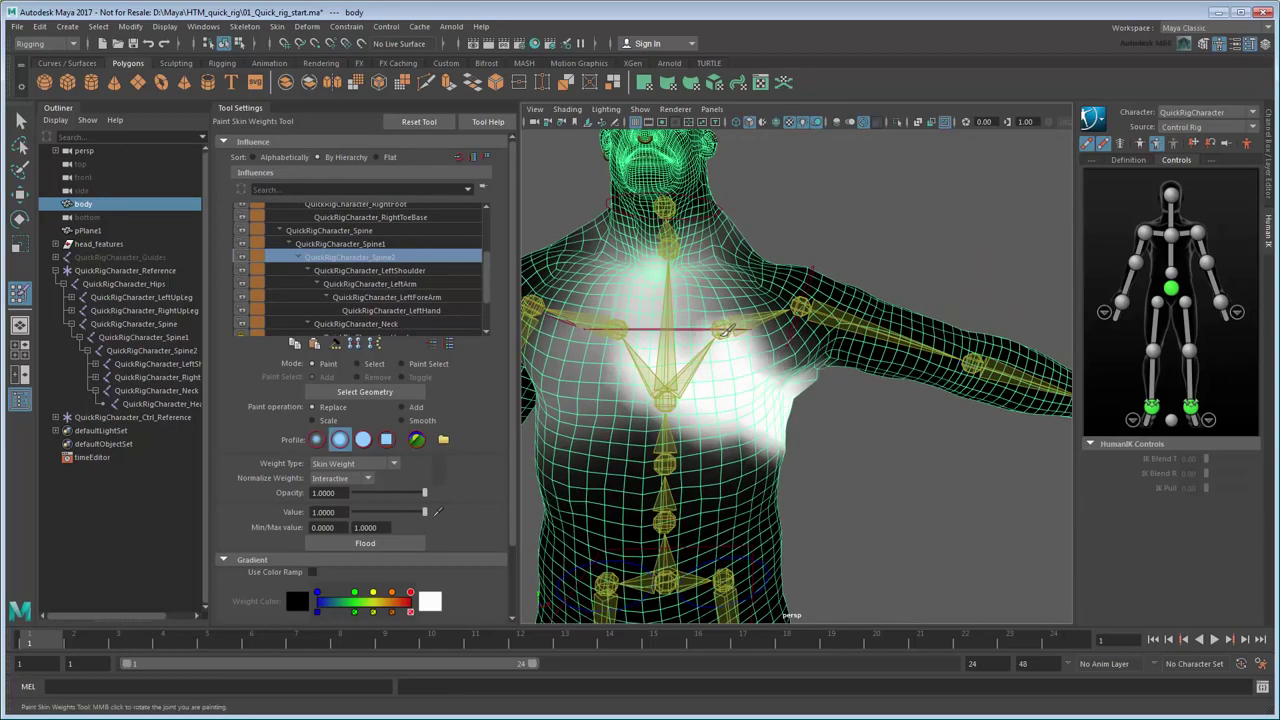
Extend the Spine2 weight across the remaining chest, the right side of the torso and the upper back.
{"action": "left_click_drag", "start_coordinate": [700, 330], "coordinate": [600, 380]}
{"action": "left_click_drag", "start_coordinate": [600, 380], "coordinate": [580, 330]}
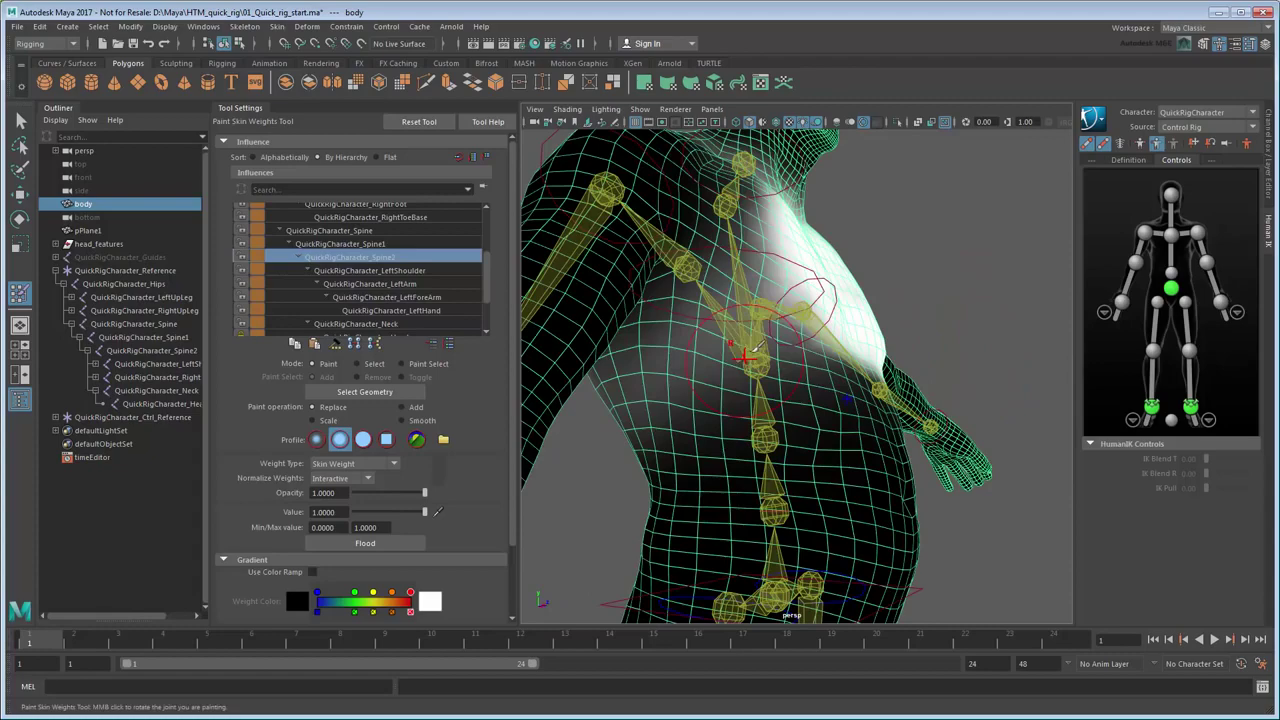
{"action": "left_click_drag", "start_coordinate": [754, 350], "coordinate": [766, 289]}
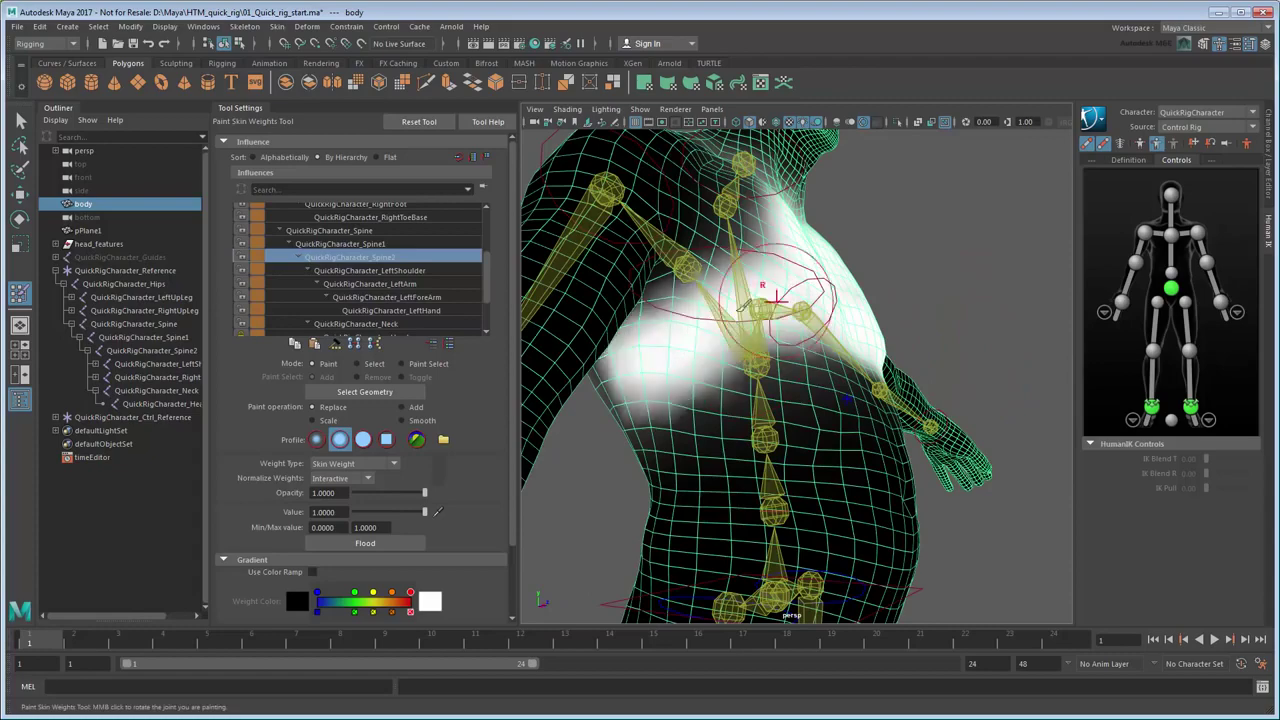
{"action": "left_click_drag", "start_coordinate": [1005, 340], "coordinate": [968, 323]}
{"action": "left_click_drag", "start_coordinate": [968, 323], "coordinate": [830, 330]}
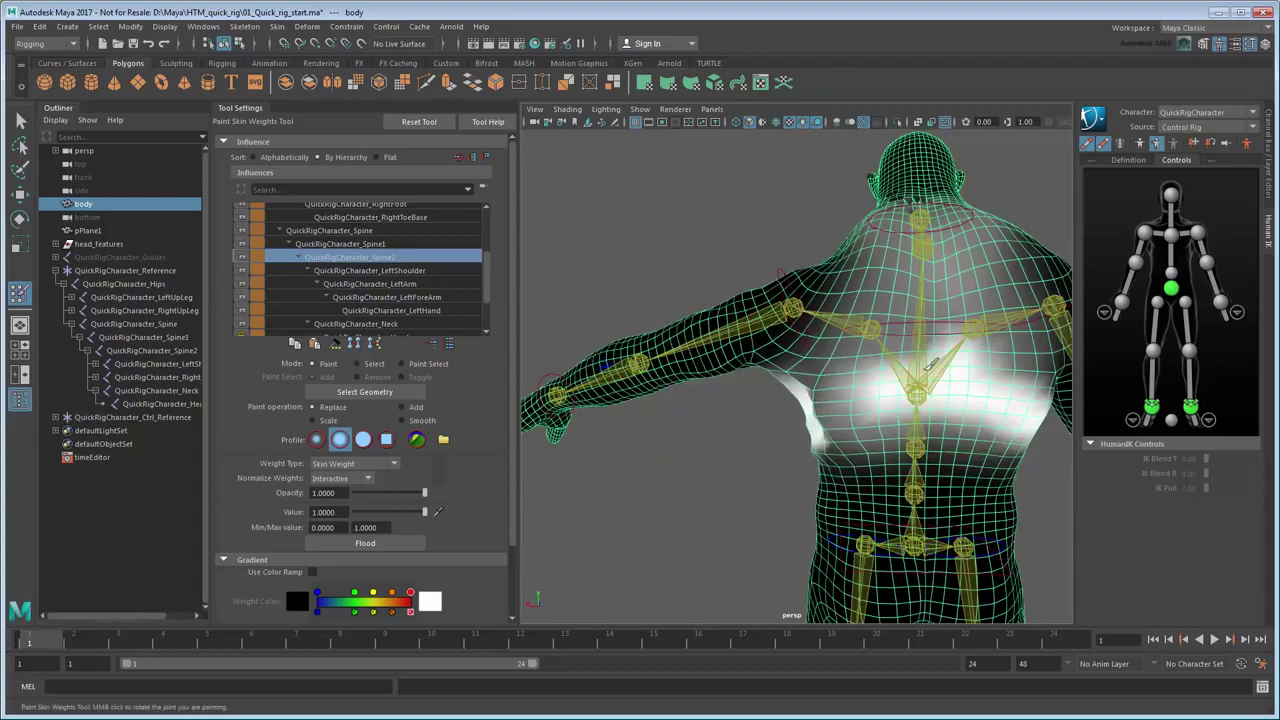
{"action": "left_click_drag", "start_coordinate": [840, 390], "coordinate": [923, 422]}
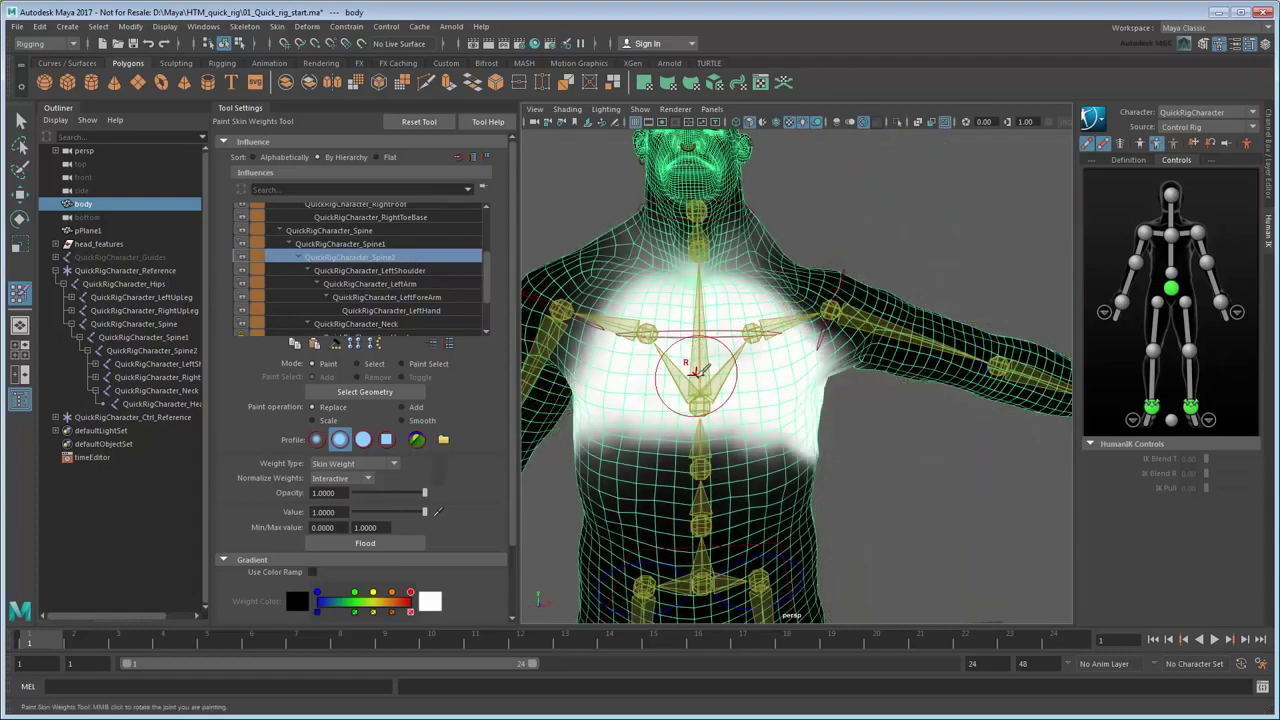
Paint the QuickRigCharacter_Neck weight with Replace at value 1 around the neck and upper shoulders, and smooth its lower edge.
{"action": "scroll", "coordinate": [451, 300], "scroll_direction": "down", "scroll_amount": 2}
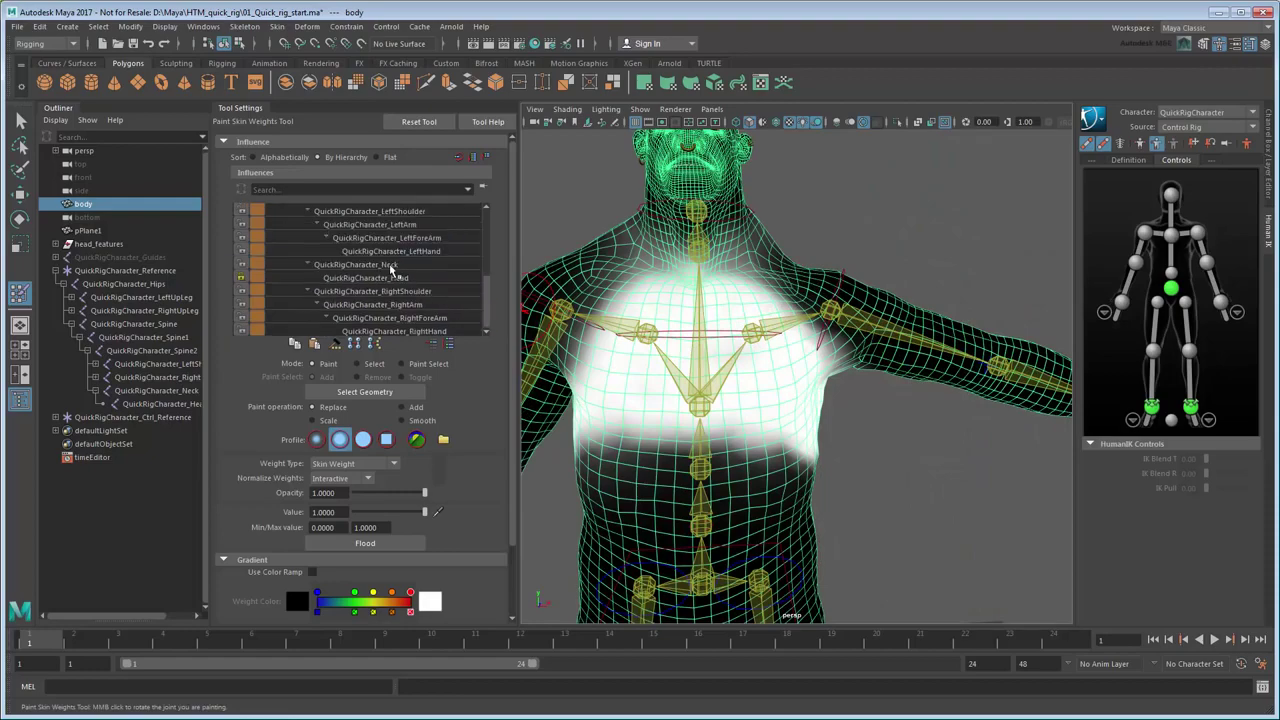
{"action": "left_click", "coordinate": [360, 264]}
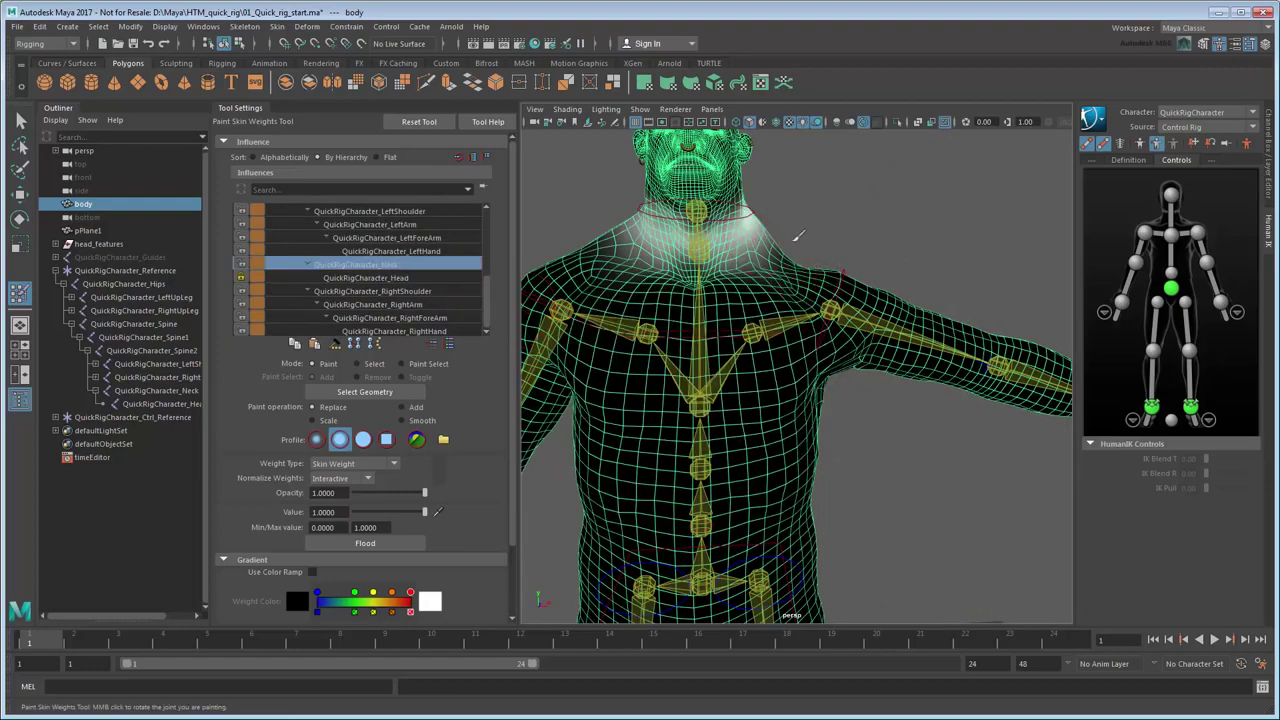
{"action": "middle_click_drag", "start_coordinate": [797, 237], "coordinate": [800, 377], "text": "alt"}
{"action": "scroll", "coordinate": [806, 371], "scroll_direction": "up", "scroll_amount": 5}
{"action": "scroll", "coordinate": [800, 376], "scroll_direction": "down", "scroll_amount": 4}
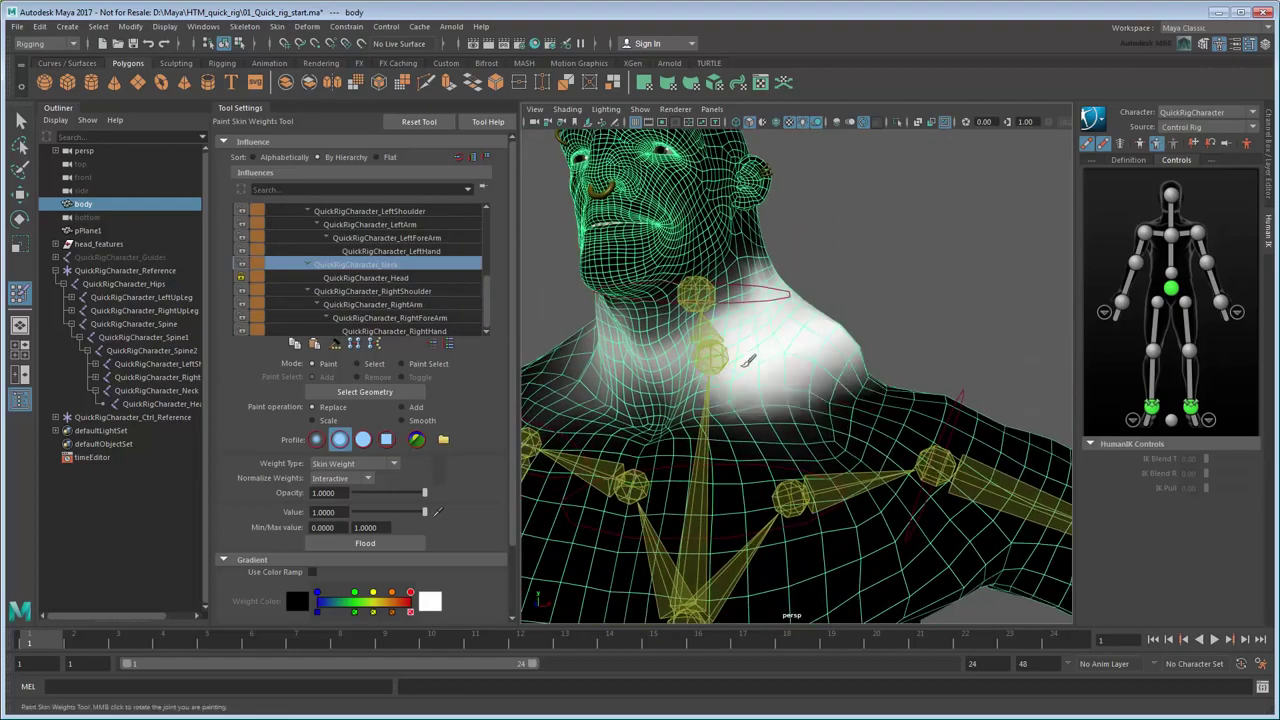
{"action": "mouse_move", "coordinate": [800, 376]}
{"action": "left_mouse_down", "text": "alt"}
{"action": "mouse_move", "coordinate": [915, 340]}
{"action": "mouse_move", "coordinate": [923, 363]}
{"action": "mouse_move", "coordinate": [771, 349]}
{"action": "mouse_move", "coordinate": [780, 370]}
{"action": "mouse_move", "coordinate": [783, 352]}
{"action": "mouse_move", "coordinate": [760, 366]}
{"action": "mouse_move", "coordinate": [910, 368]}
{"action": "mouse_move", "coordinate": [718, 393]}
{"action": "mouse_move", "coordinate": [1015, 405]}
{"action": "mouse_move", "coordinate": [985, 400]}
{"action": "left_mouse_up", "text": "alt"}
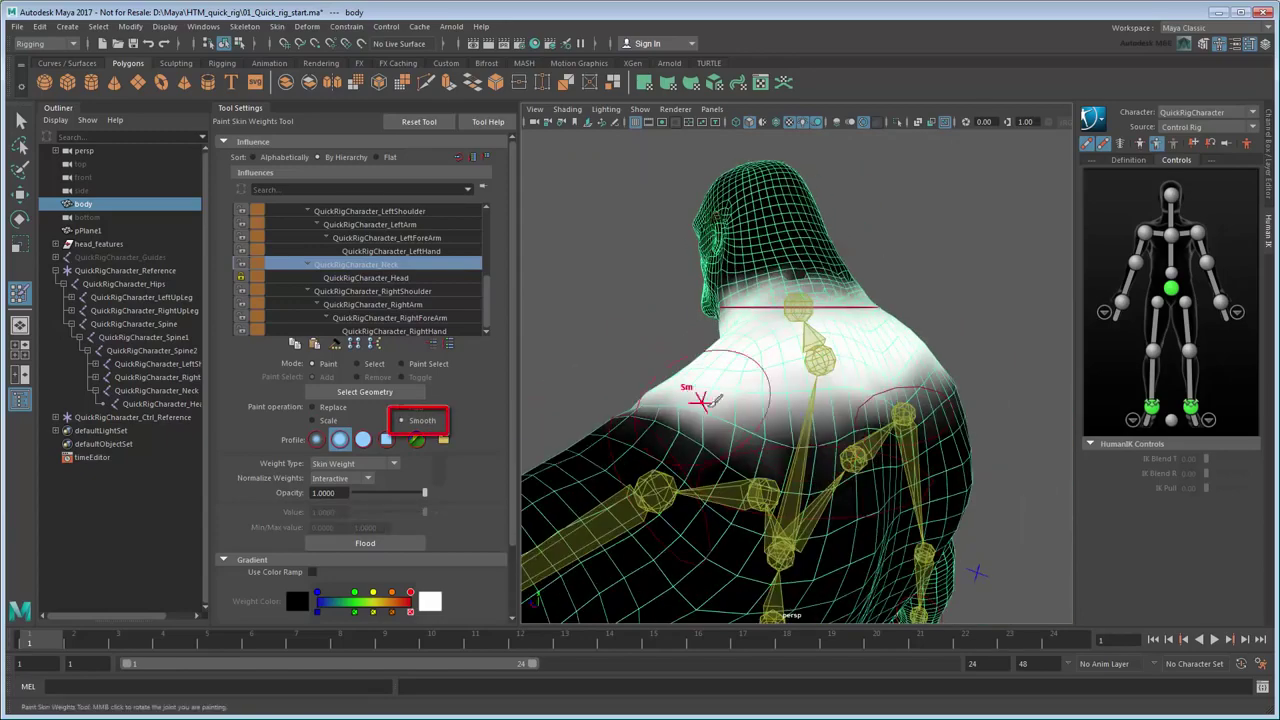
{"action": "mouse_move", "coordinate": [703, 402]}
{"action": "left_mouse_down", "text": "shift"}
{"action": "mouse_move", "coordinate": [1005, 440]}
{"action": "mouse_move", "coordinate": [854, 457]}
{"action": "left_mouse_up", "text": "shift"}
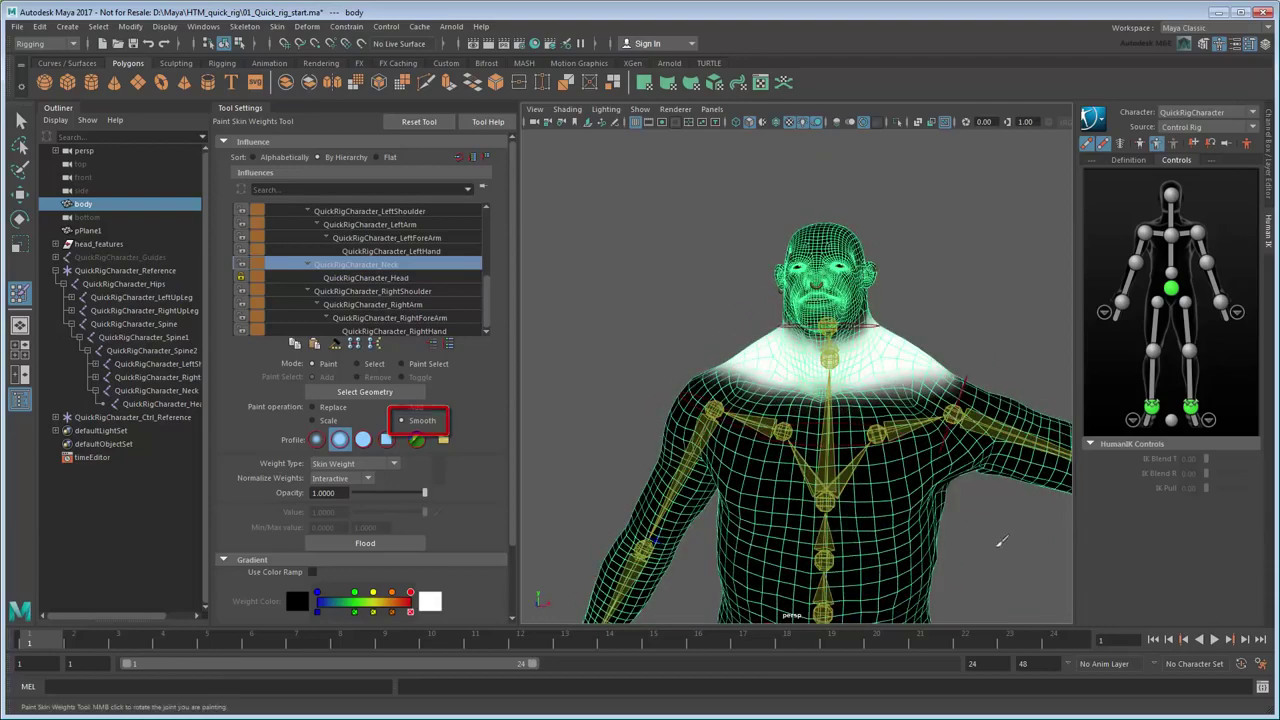
Smooth the borders of the QuickRigCharacter_Spine2 weight around the chest and left underarm.
{"action": "left_click_drag", "start_coordinate": [486, 292], "coordinate": [486, 265]}
{"action": "left_click", "coordinate": [380, 257]}
{"action": "left_click_drag", "start_coordinate": [890, 440], "coordinate": [1008, 412], "text": "alt"}
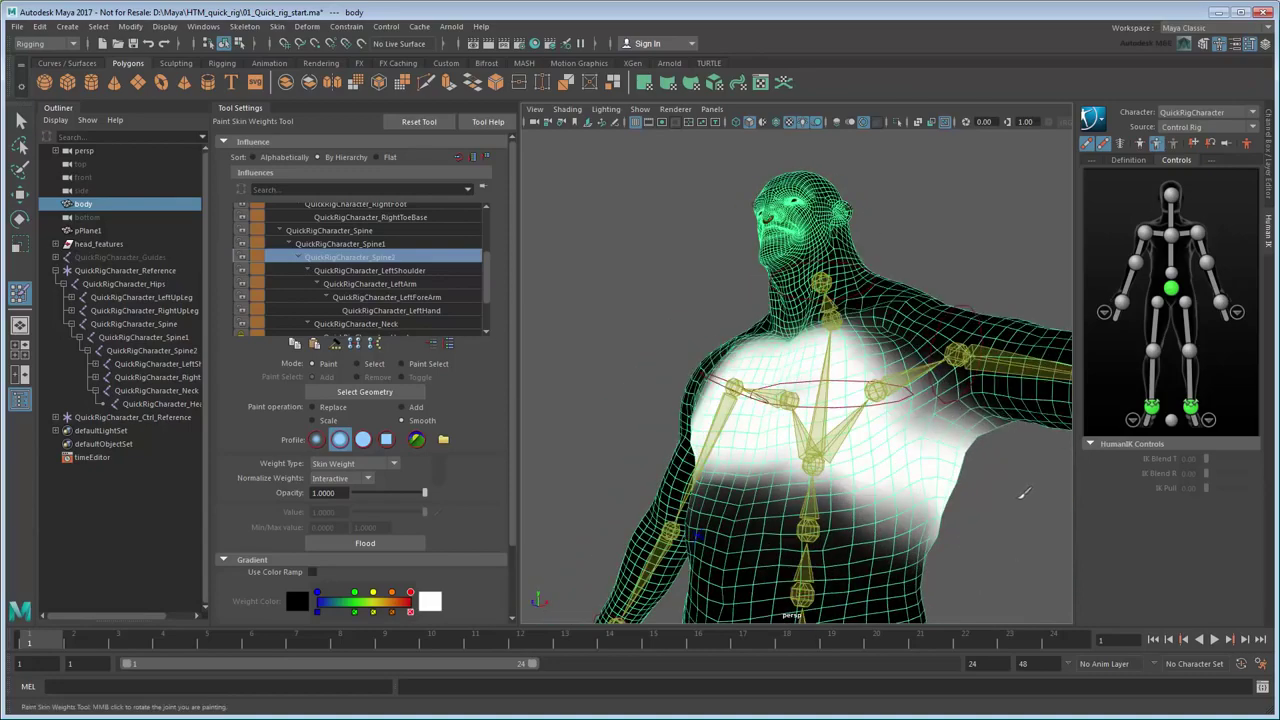
Rotate the left shoulder control to check how the chest and shoulder deform.
{"action": "key", "text": "e"}
{"action": "left_click", "coordinate": [871, 329]}
{"action": "left_click_drag", "start_coordinate": [924, 381], "coordinate": [860, 420], "text": "alt"}
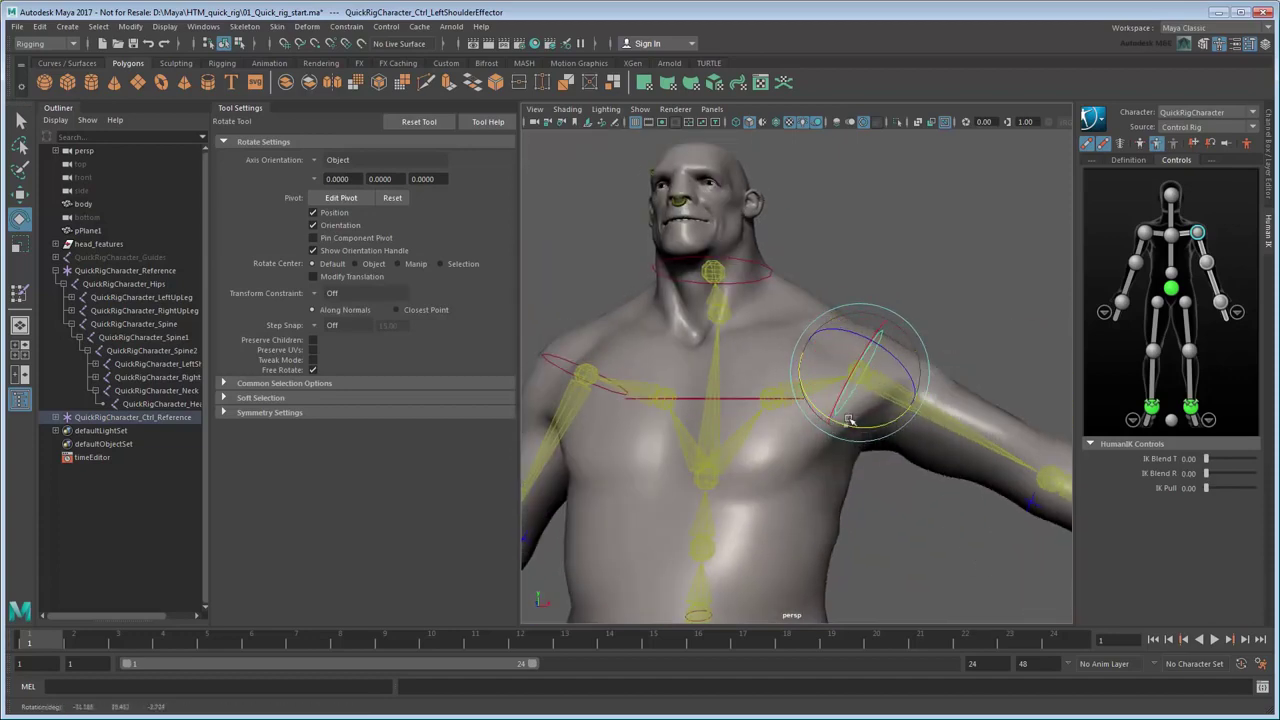
Resume weight painting on the body and smooth the Spine2 influence along the left side of the torso.
{"action": "left_click", "coordinate": [816, 526]}
{"action": "key", "text": "y"}
{"action": "mouse_move", "coordinate": [852, 536]}
{"action": "left_mouse_down", "text": "alt"}
{"action": "mouse_move", "coordinate": [829, 520]}
{"action": "mouse_move", "coordinate": [717, 557]}
{"action": "mouse_move", "coordinate": [851, 579]}
{"action": "mouse_move", "coordinate": [840, 574]}
{"action": "left_mouse_up", "text": "alt"}
{"action": "mouse_move", "coordinate": [669, 511]}
{"action": "left_mouse_down", "text": "alt"}
{"action": "mouse_move", "coordinate": [530, 438]}
{"action": "mouse_move", "coordinate": [752, 502]}
{"action": "left_mouse_up", "text": "alt"}
{"action": "left_click", "coordinate": [418, 420]}
{"action": "left_click_drag", "start_coordinate": [648, 491], "coordinate": [871, 543], "text": "alt"}
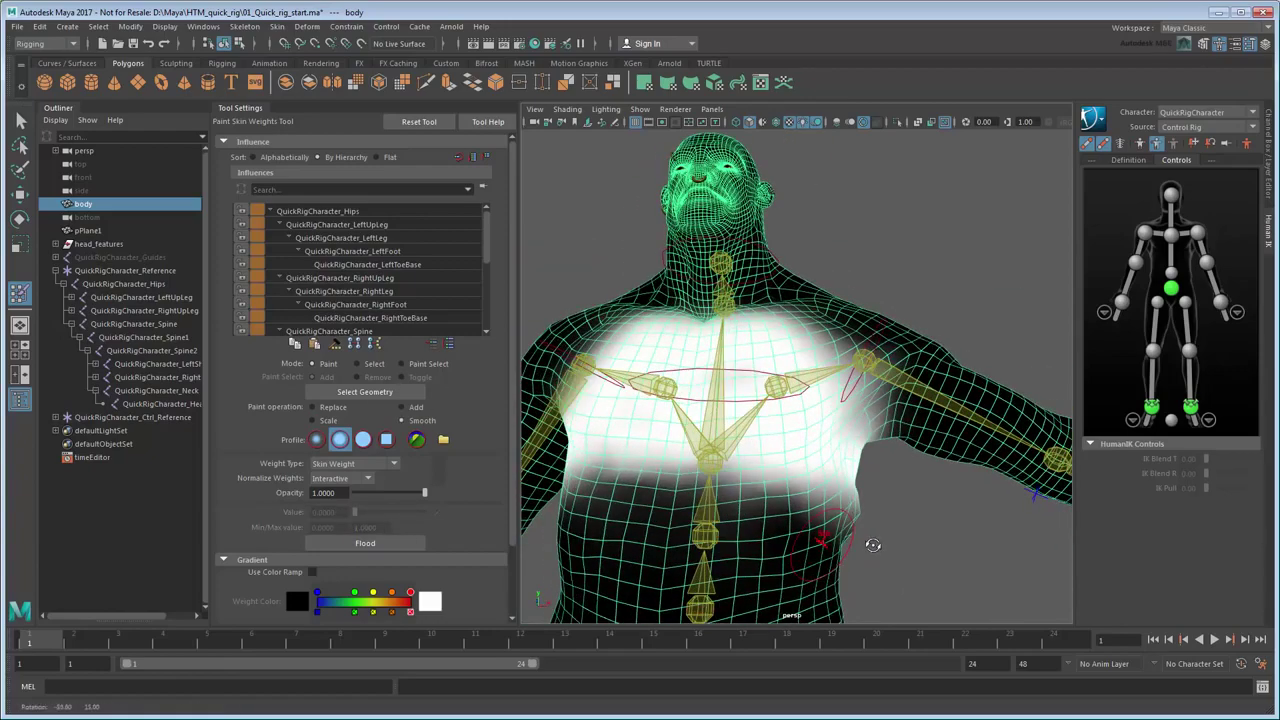
Paint the QuickRigCharacter_Spine1 weight with Replace at value 1 in a band around the midriff and lower back.
{"action": "left_click_drag", "start_coordinate": [486, 232], "coordinate": [487, 271]}
{"action": "left_click", "coordinate": [369, 250]}
{"action": "left_click", "coordinate": [319, 405]}
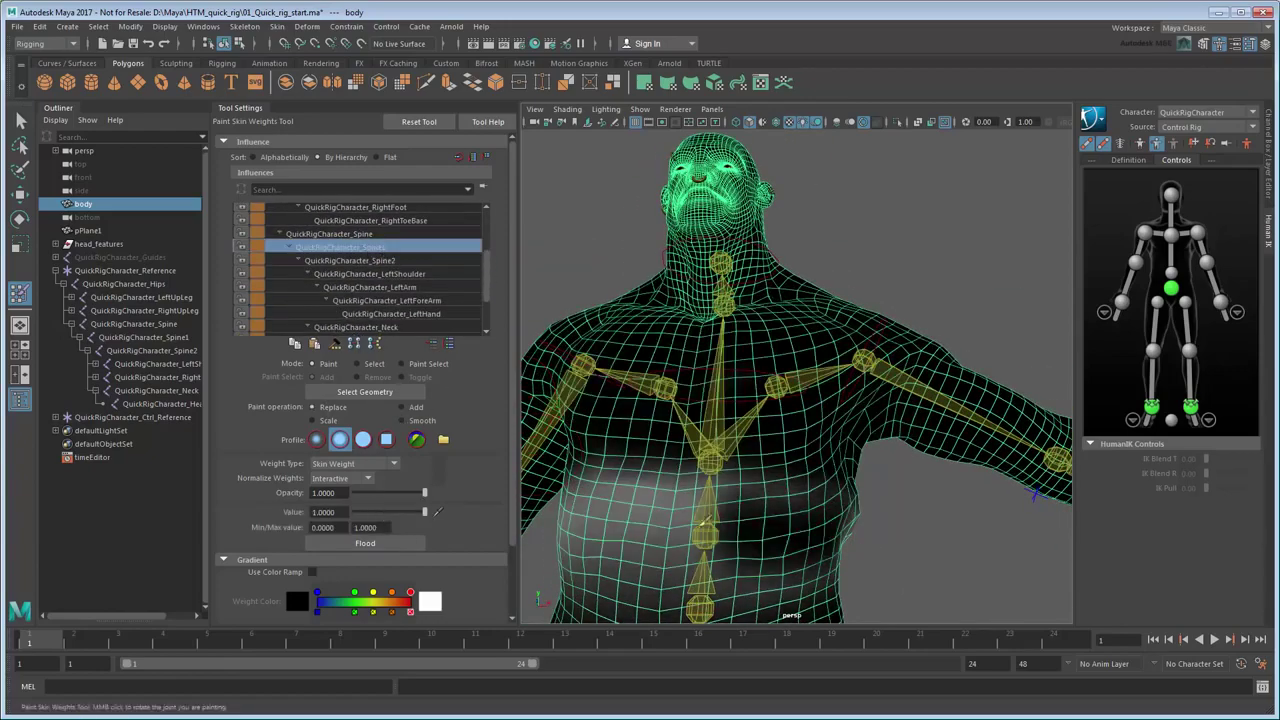
{"action": "mouse_move", "coordinate": [808, 530]}
{"action": "left_mouse_down"}
{"action": "mouse_move", "coordinate": [686, 550]}
{"action": "mouse_move", "coordinate": [612, 535]}
{"action": "left_mouse_up"}
{"action": "left_click_drag", "start_coordinate": [625, 530], "coordinate": [1004, 523], "text": "alt"}
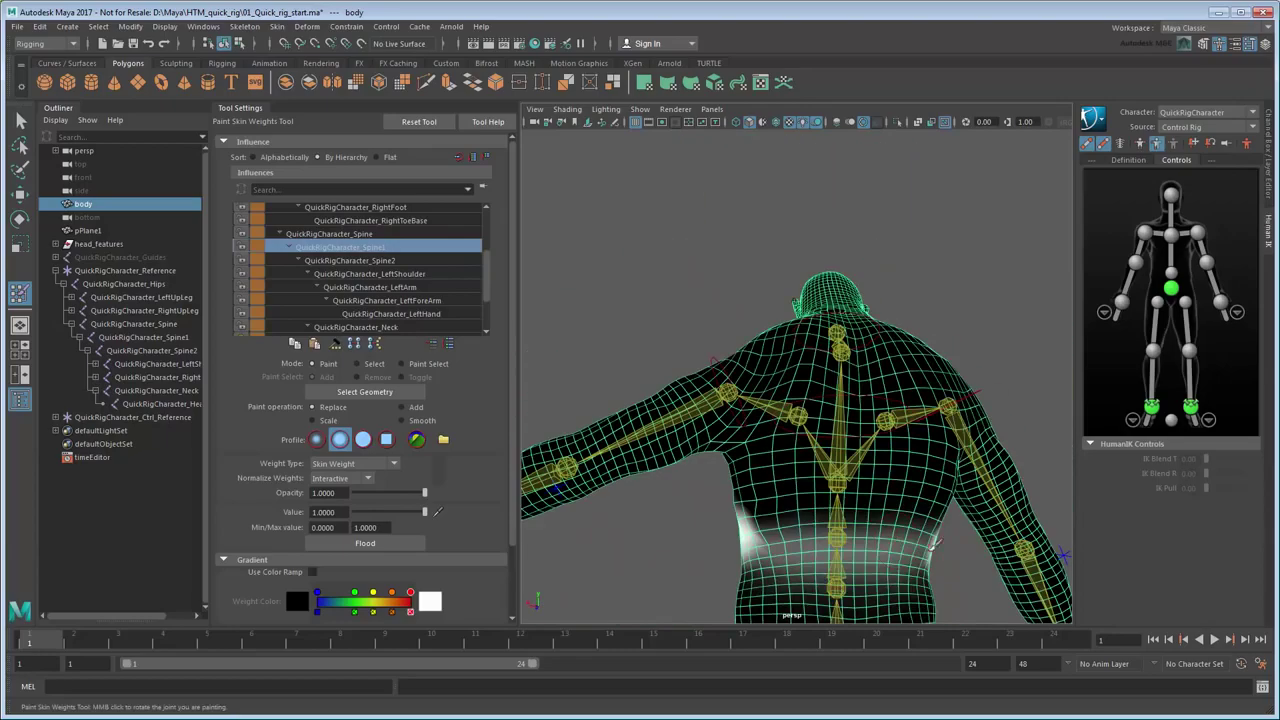
{"action": "mouse_move", "coordinate": [936, 545]}
{"action": "left_mouse_down"}
{"action": "mouse_move", "coordinate": [750, 528]}
{"action": "mouse_move", "coordinate": [1068, 530]}
{"action": "left_mouse_up"}
{"action": "mouse_move", "coordinate": [730, 545]}
{"action": "left_mouse_down"}
{"action": "mouse_move", "coordinate": [657, 519]}
{"action": "mouse_move", "coordinate": [925, 520]}
{"action": "left_mouse_up"}
Rotate the left shoulder control again to test the deformation with the repainted Spine1 weights.
{"action": "key", "text": "q"}
{"action": "left_click", "coordinate": [911, 480]}
{"action": "right_click_drag", "start_coordinate": [869, 349], "coordinate": [891, 400], "text": "alt"}
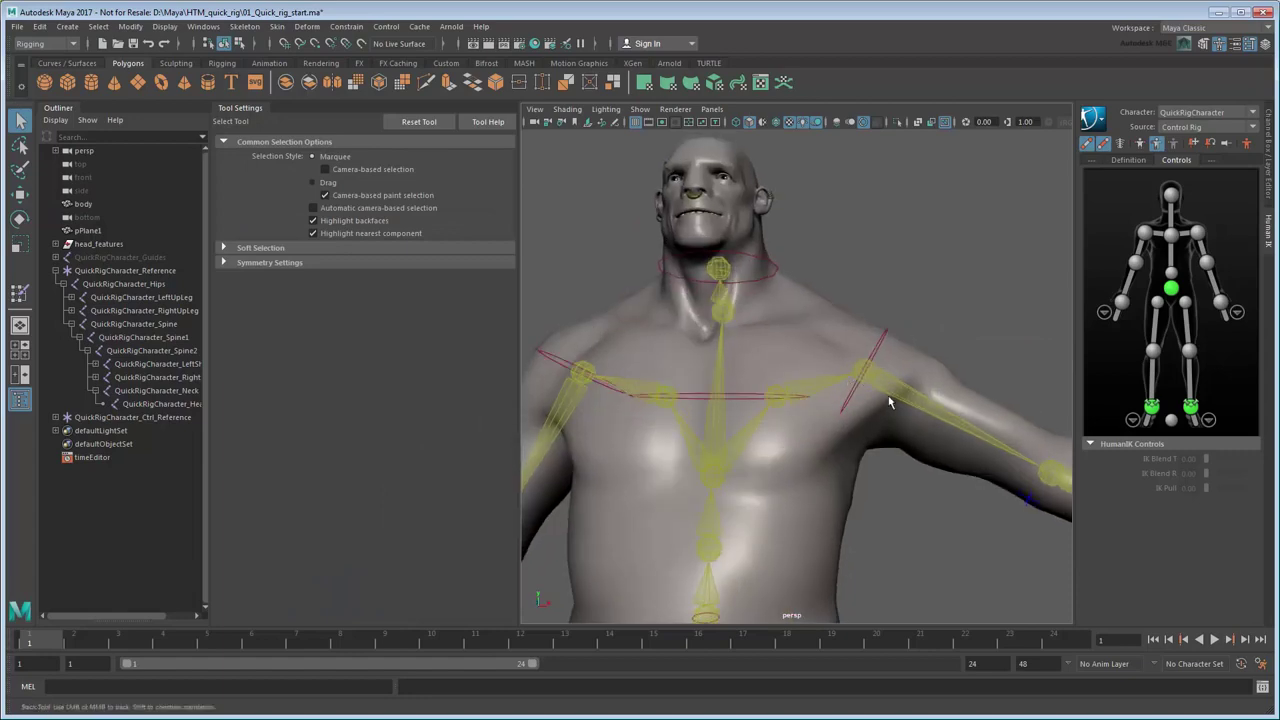
{"action": "middle_click_drag", "start_coordinate": [891, 400], "coordinate": [883, 357], "text": "alt"}
{"action": "left_click", "coordinate": [880, 297]}
{"action": "key", "text": "e"}
{"action": "left_click_drag", "start_coordinate": [862, 386], "coordinate": [875, 311]}
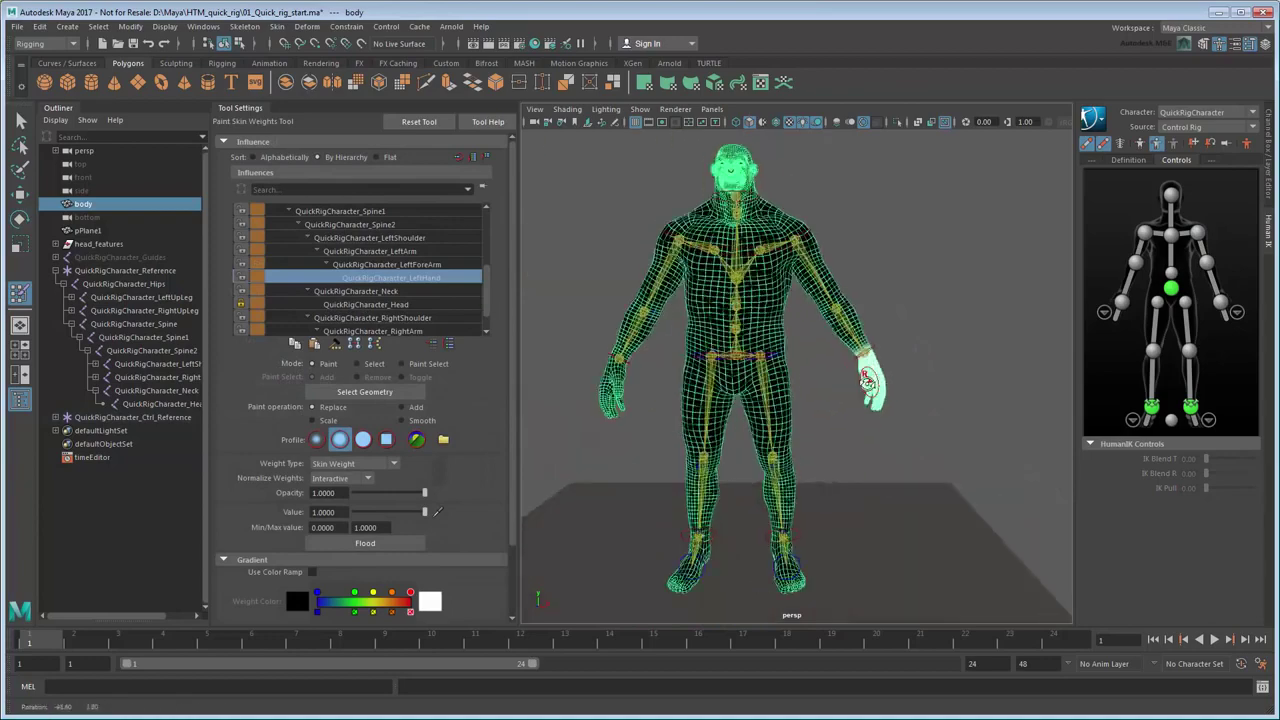
Mirror the body's skin weights to the opposite side, collapse the tool settings and deselect the mesh.
{"action": "left_click_drag", "start_coordinate": [1000, 292], "coordinate": [932, 292], "text": "alt"}
{"action": "key", "text": "q"}
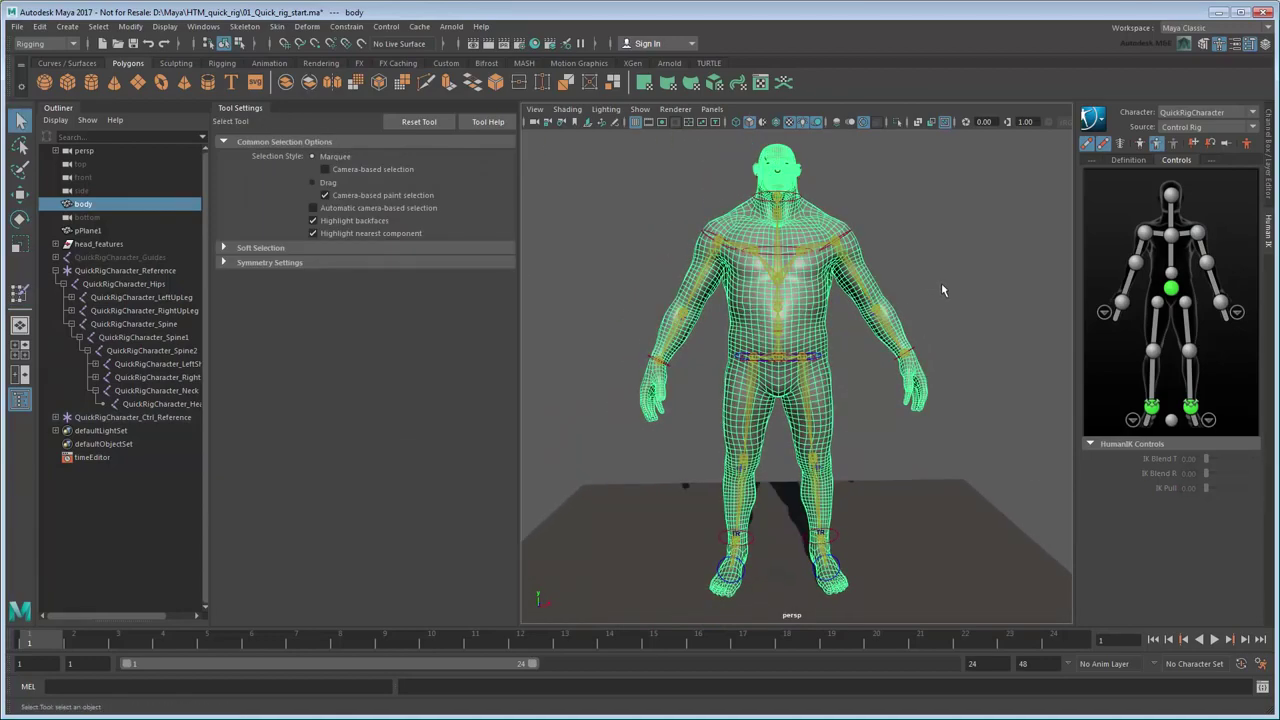
{"action": "left_click", "coordinate": [277, 27]}
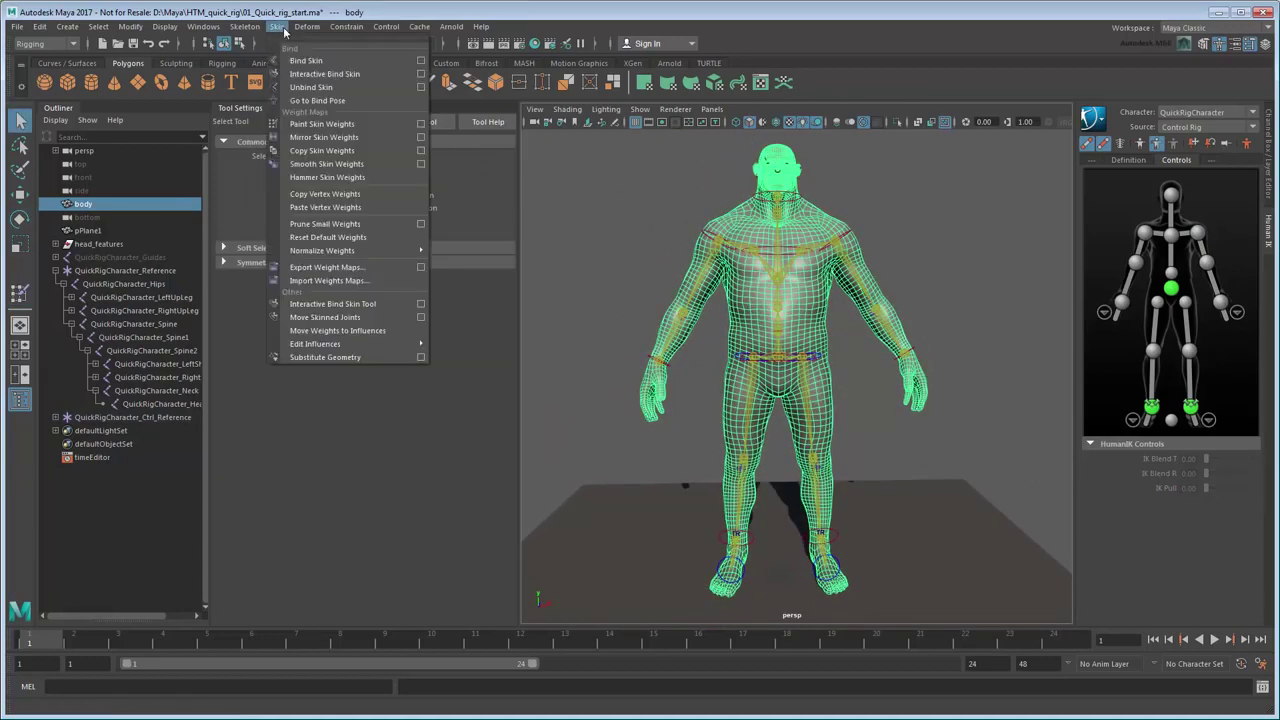
{"action": "left_click", "coordinate": [390, 137]}
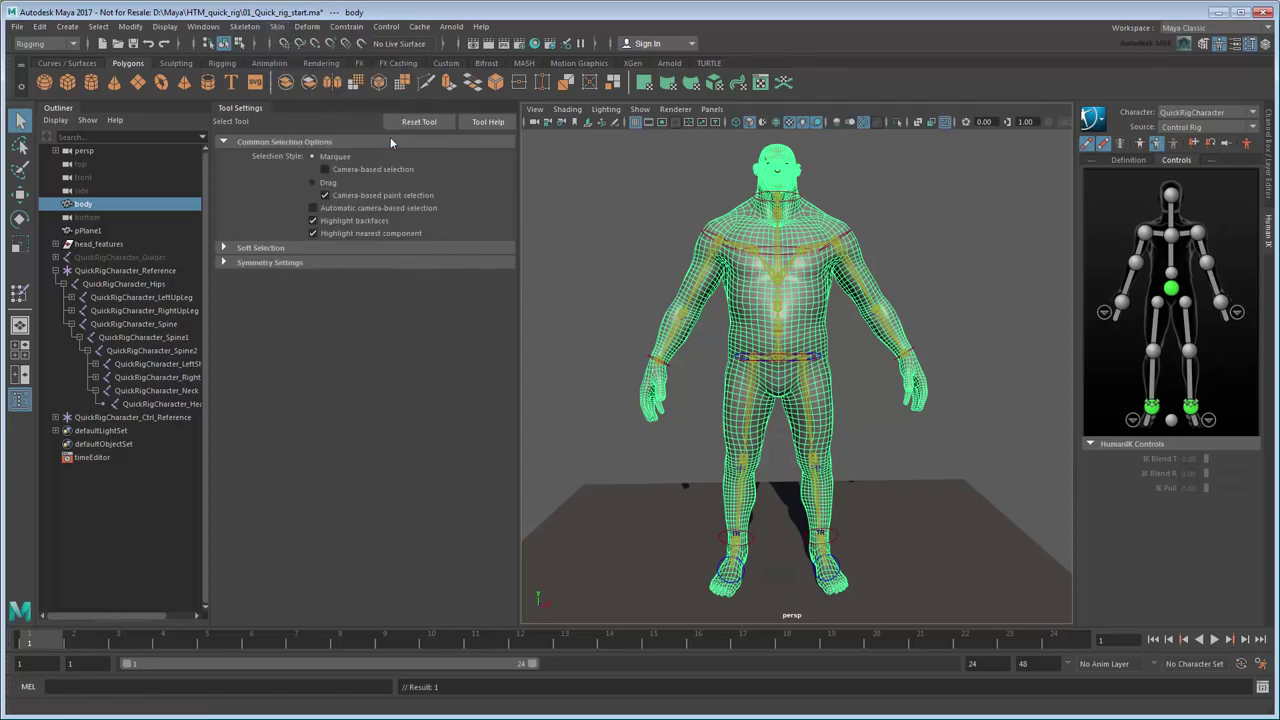
{"action": "left_click", "coordinate": [258, 111]}
{"action": "left_click", "coordinate": [435, 216]}
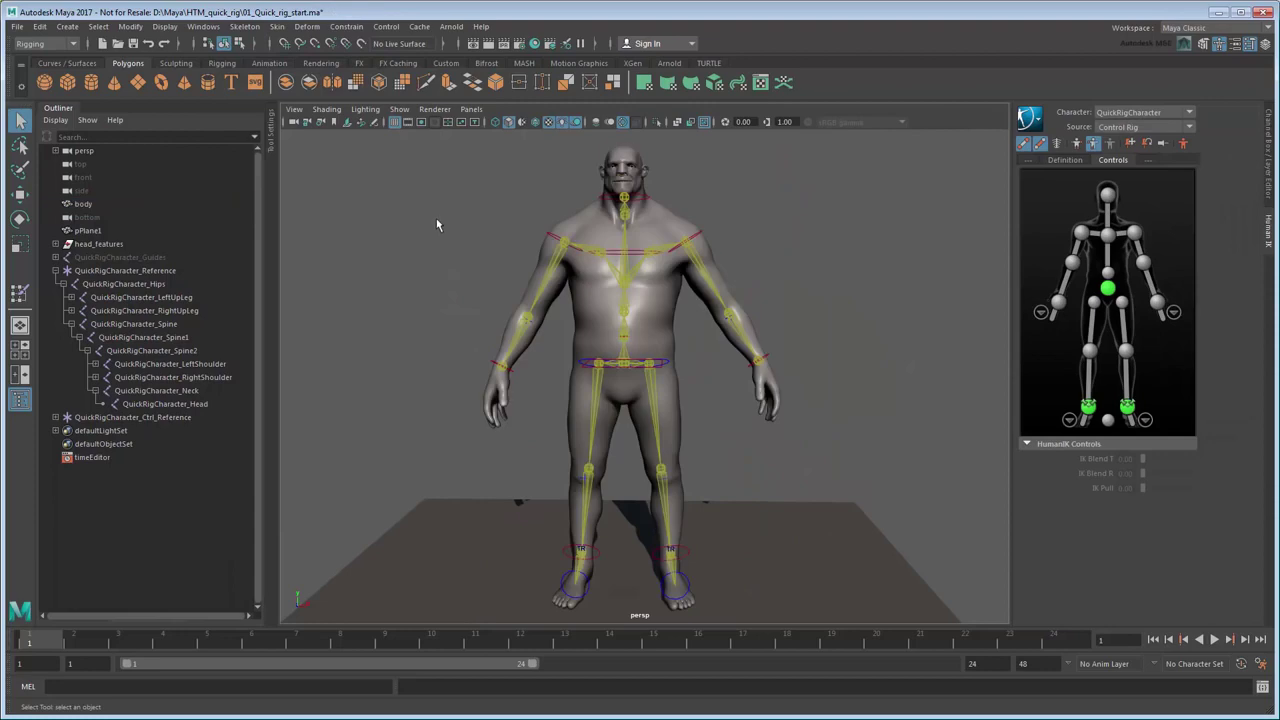
Move the left wrist control up in front of the chest, and raise the right wrist control forward to bend the arm.
{"action": "left_click", "coordinate": [764, 355]}
{"action": "key", "text": "w"}
{"action": "left_click_drag", "start_coordinate": [759, 359], "coordinate": [600, 355]}
{"action": "left_click_drag", "start_coordinate": [623, 303], "coordinate": [600, 229]}
{"action": "left_click_drag", "start_coordinate": [440, 340], "coordinate": [557, 346], "text": "alt"}
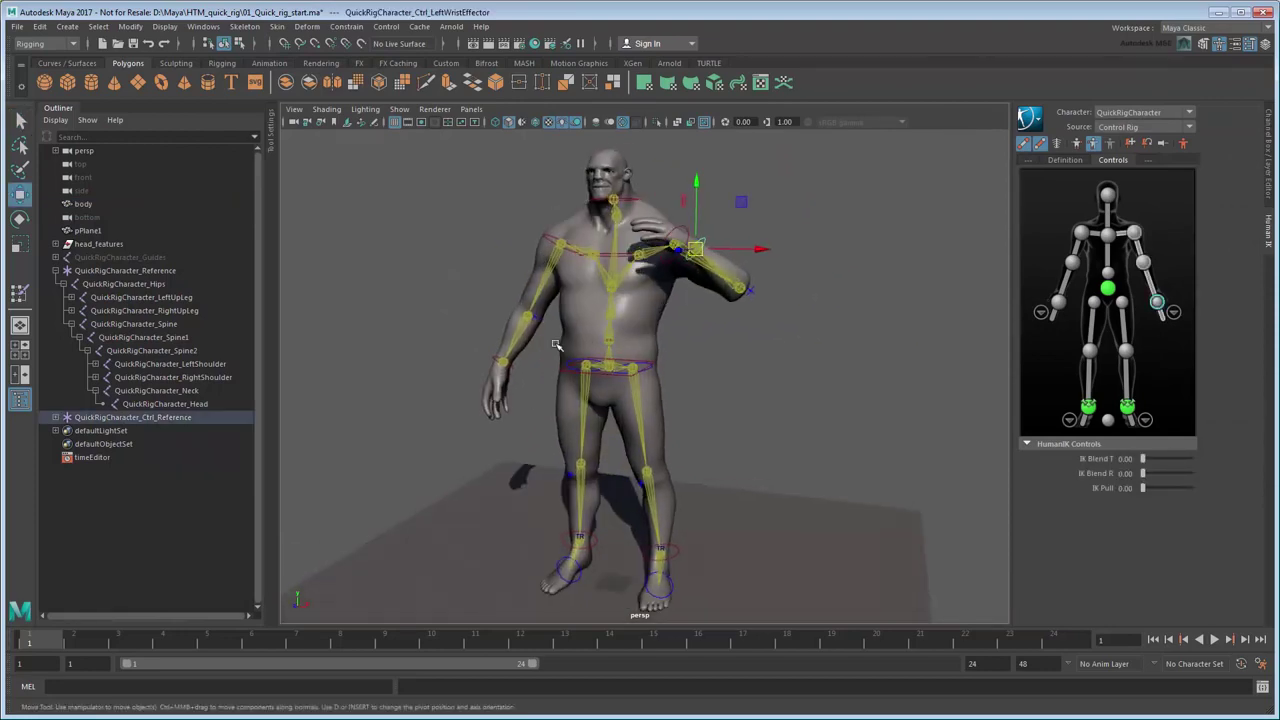
{"action": "left_click", "coordinate": [503, 360]}
{"action": "left_click_drag", "start_coordinate": [568, 389], "coordinate": [513, 278], "text": "alt"}
Rotate the head control to tilt the head down, and deselect it to view the pose.
{"action": "left_click", "coordinate": [691, 446]}
{"action": "key", "text": "e"}
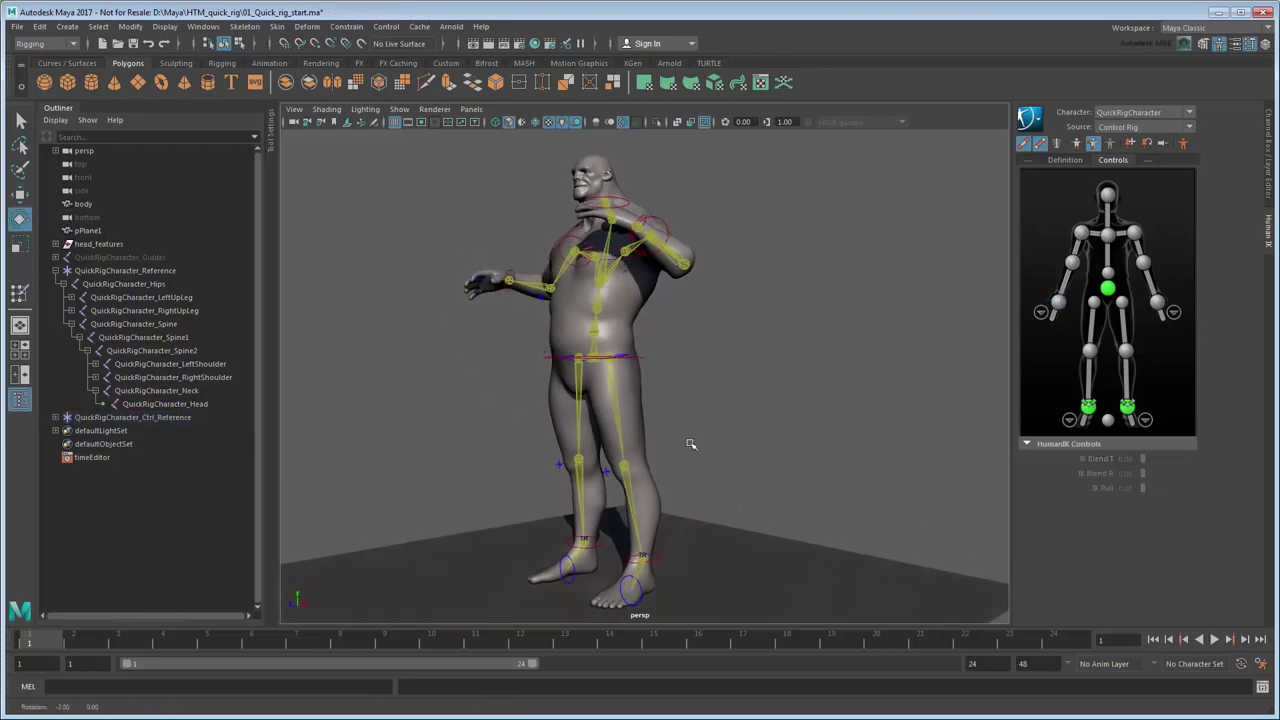
{"action": "left_click_drag", "start_coordinate": [691, 446], "coordinate": [714, 443], "text": "alt"}
{"action": "left_click", "coordinate": [622, 197]}
{"action": "left_click_drag", "start_coordinate": [585, 172], "coordinate": [578, 214]}
{"action": "left_click", "coordinate": [724, 347]}
{"action": "key", "text": "q"}
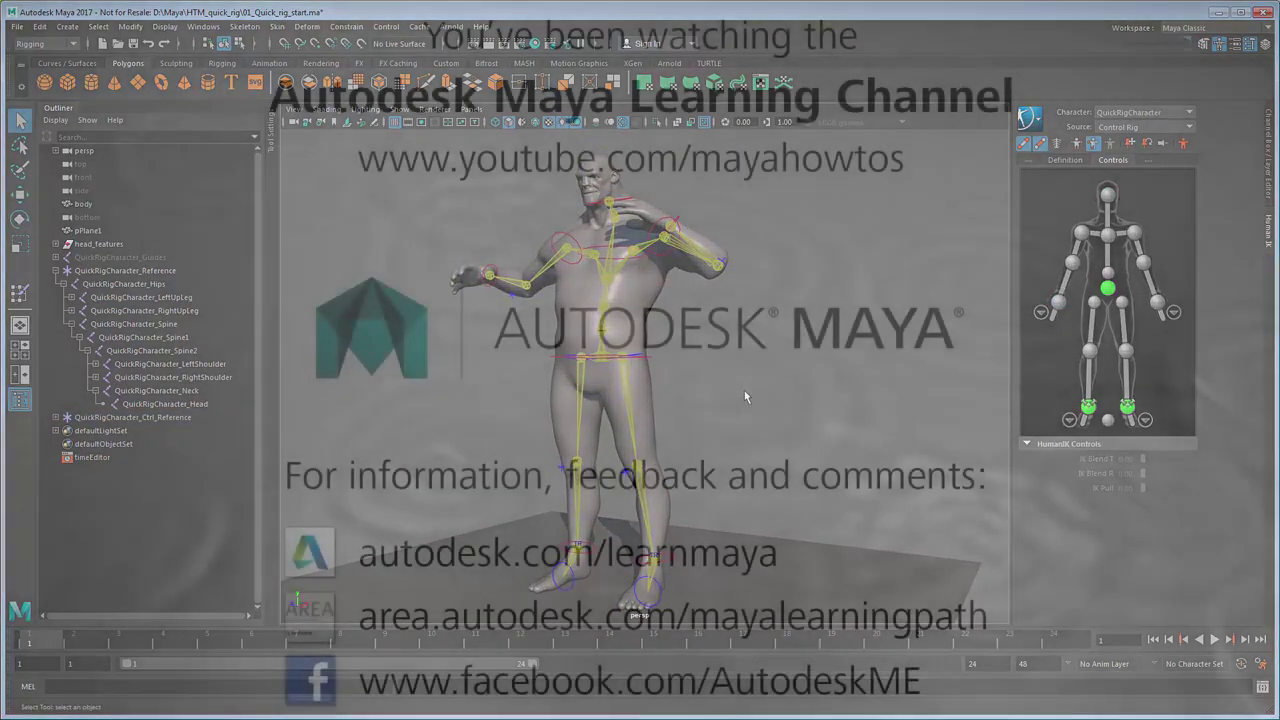